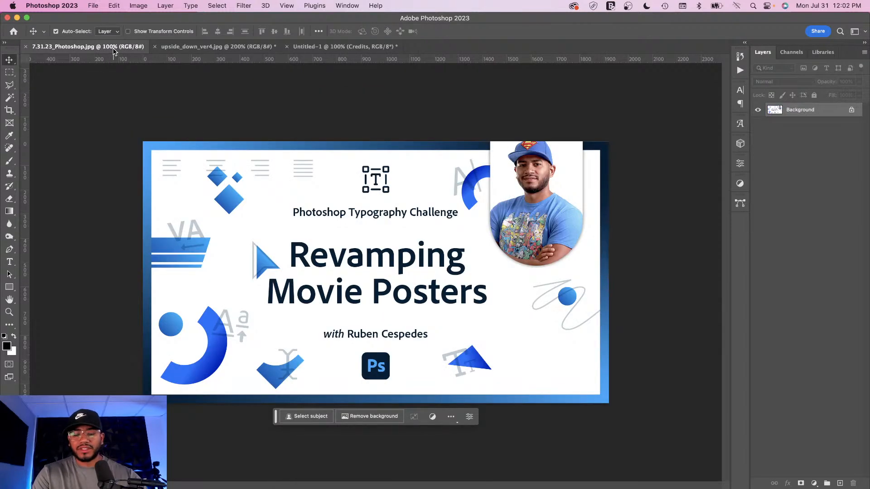
# Step: Create a new document 6 by 7 inches at 150 pixels/inch
pyautogui.press('super+n')
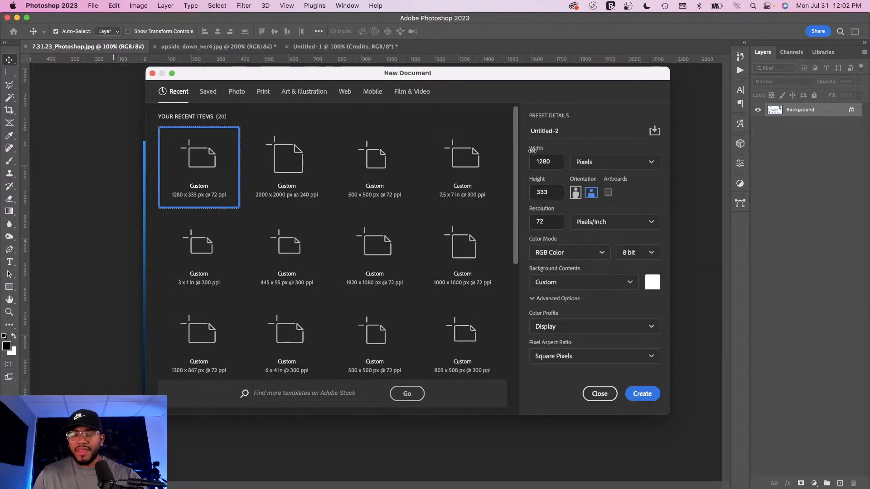
pyautogui.click(592, 163)
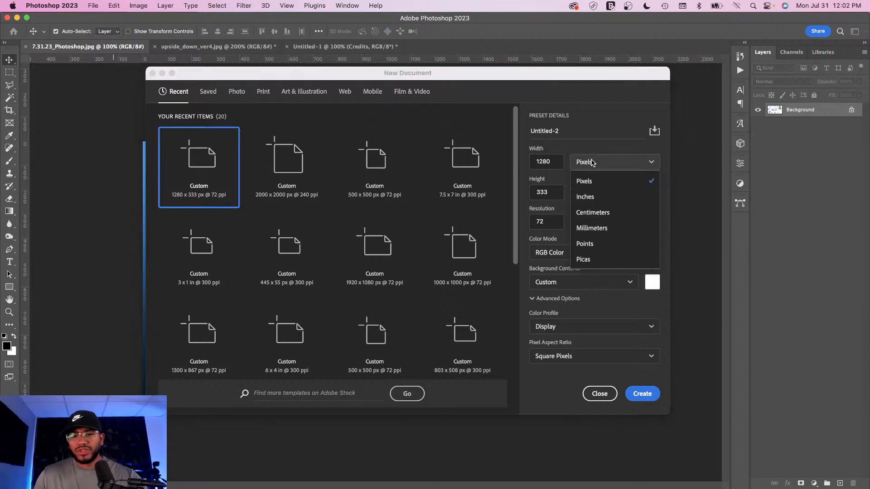
pyautogui.click(597, 196)
pyautogui.click(547, 163)
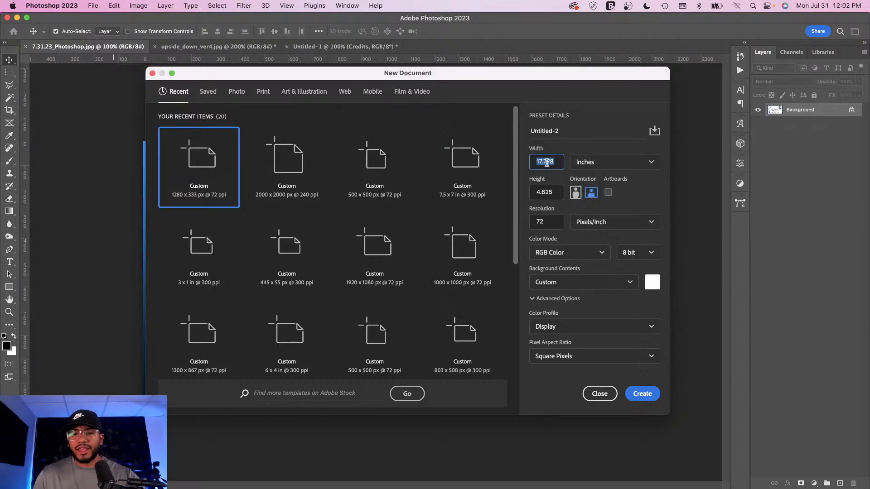
pyautogui.write('5')
pyautogui.click(541, 193)
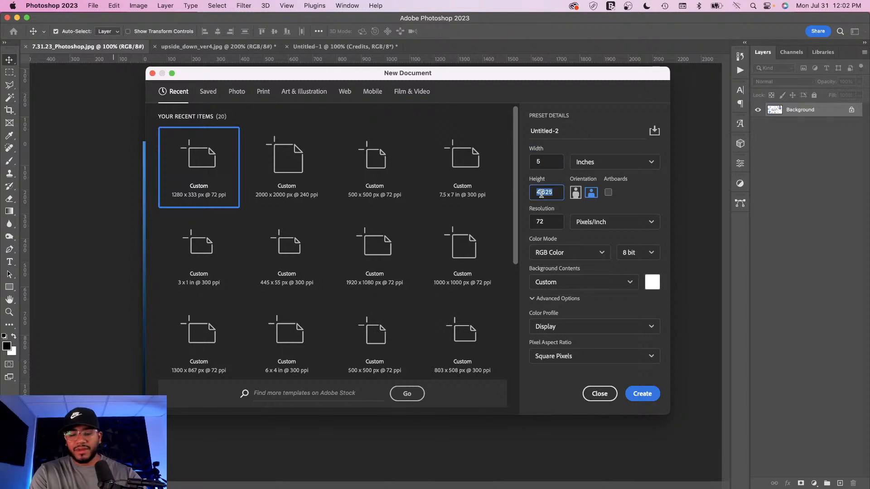
pyautogui.write('7')
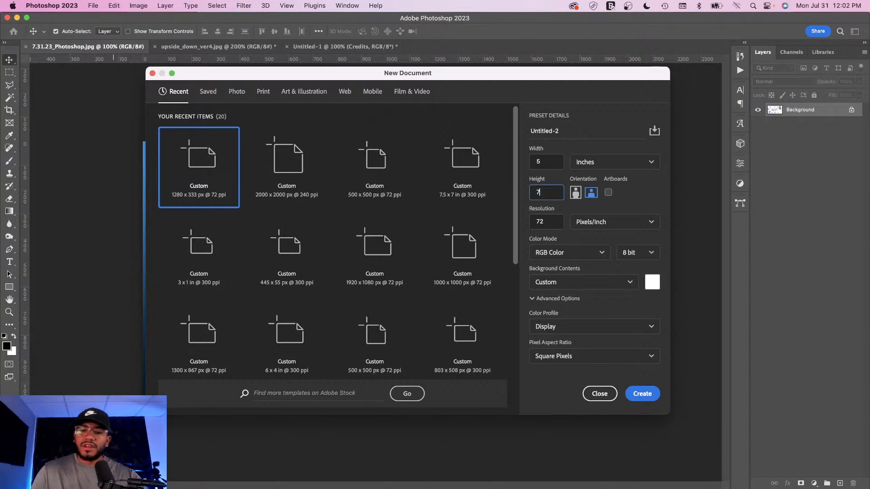
pyautogui.click(547, 221)
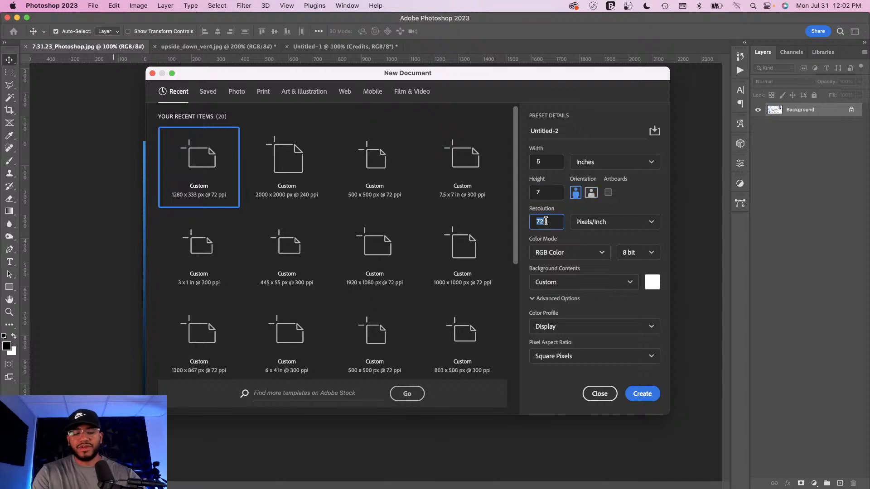
pyautogui.write('150')
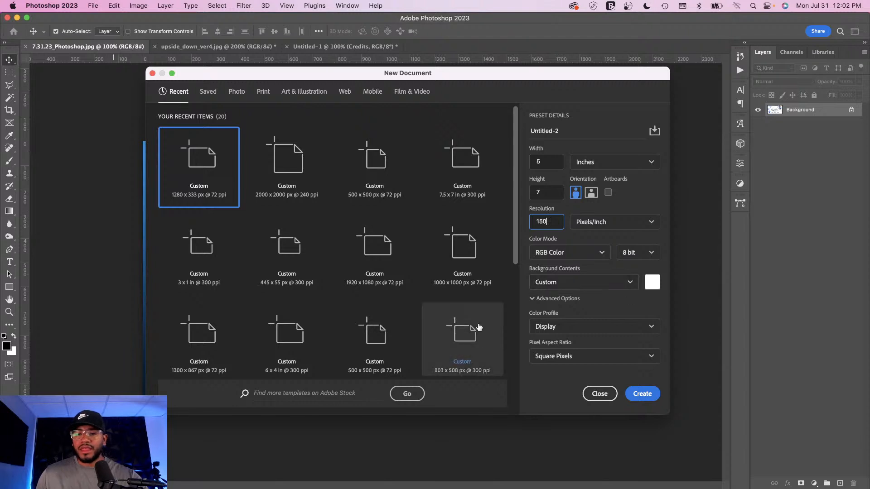
pyautogui.click(643, 394)
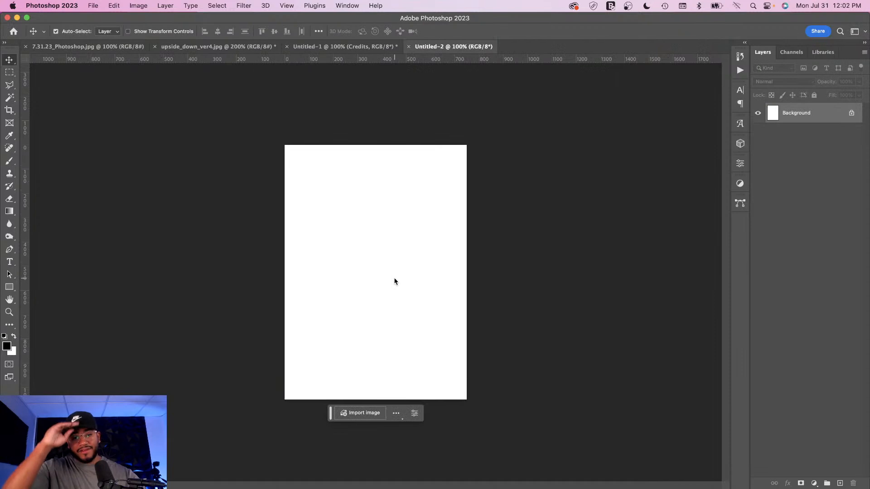
# Step: Bring the Upside Down poster image into the new document and centre it on the canvas
pyautogui.press('super+equal')
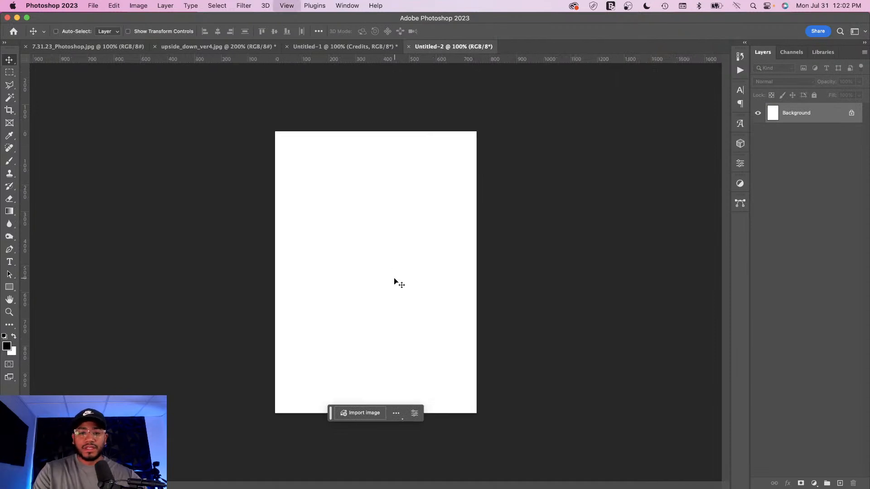
pyautogui.press('super+minus')
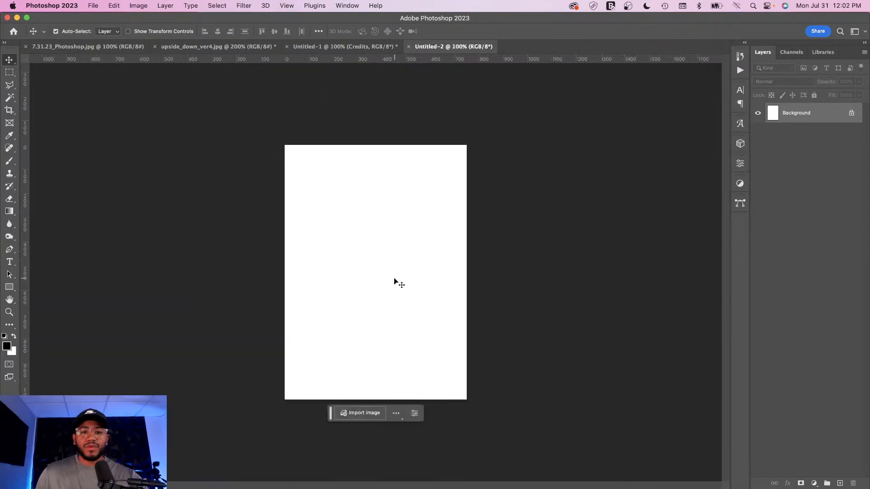
pyautogui.click(194, 47)
pyautogui.moveTo(457, 78); pyautogui.dragTo(343, 236)
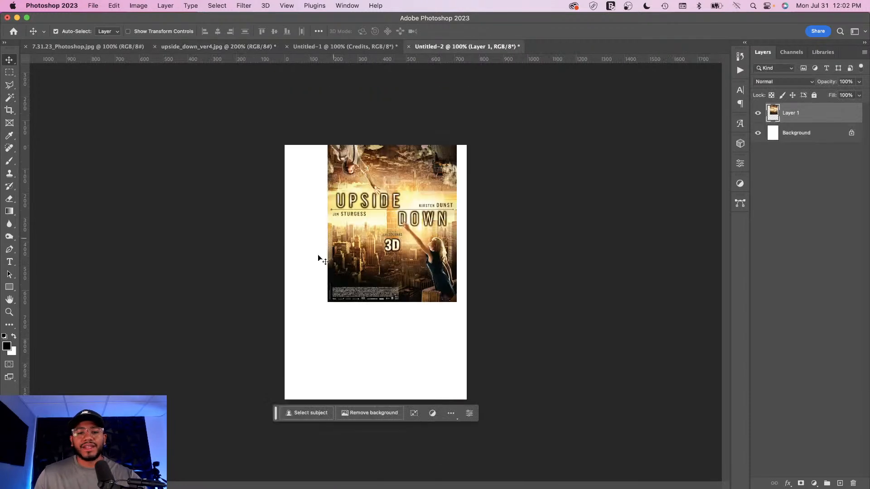
pyautogui.moveTo(385, 213); pyautogui.dragTo(371, 274)
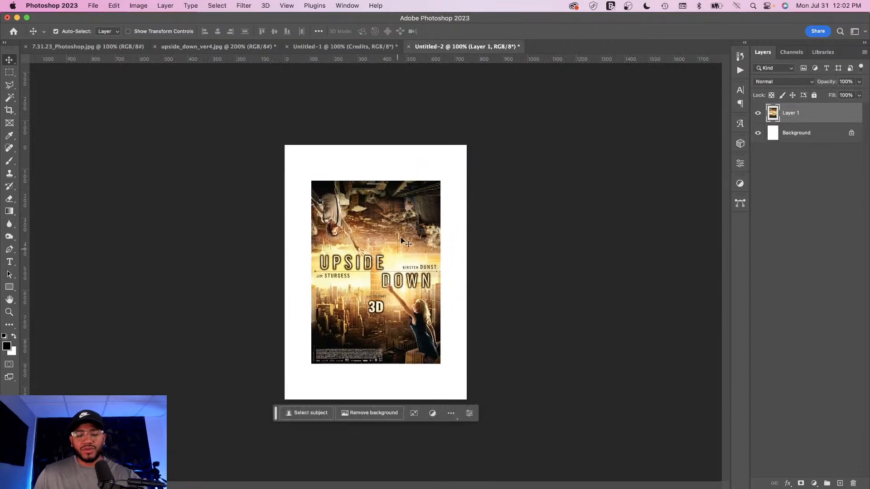
# Step: Scale the poster up with Free Transform until it fills the canvas, then commit
pyautogui.press('super+t')
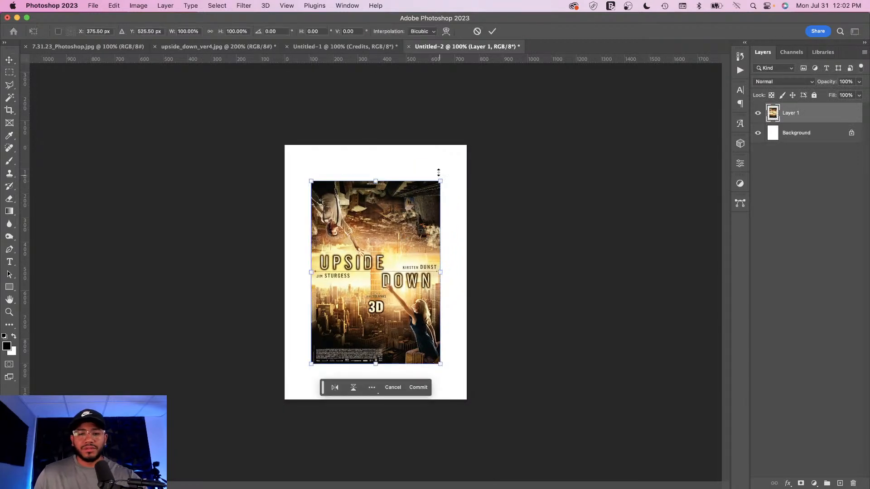
pyautogui.moveTo(439, 180); pyautogui.dragTo(475, 150)
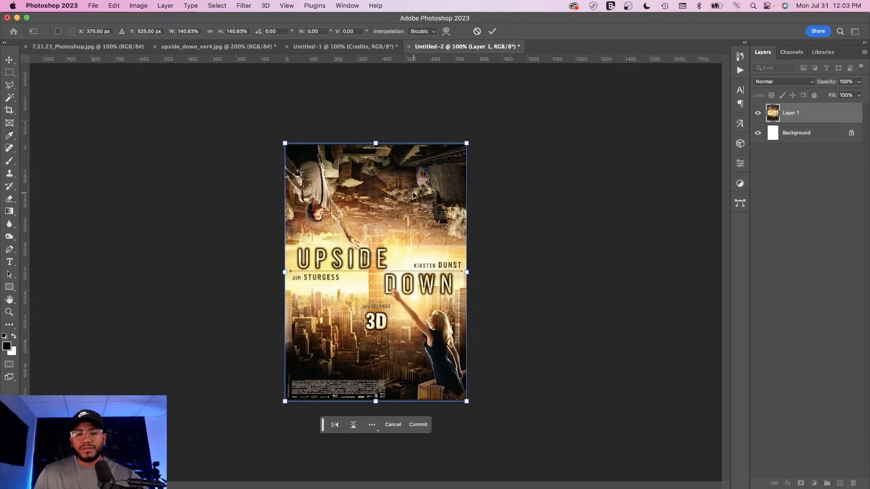
pyautogui.press('Return')
# Step: Rename the poster layer to Original and hide it
pyautogui.doubleClick(795, 114)
pyautogui.write('o')
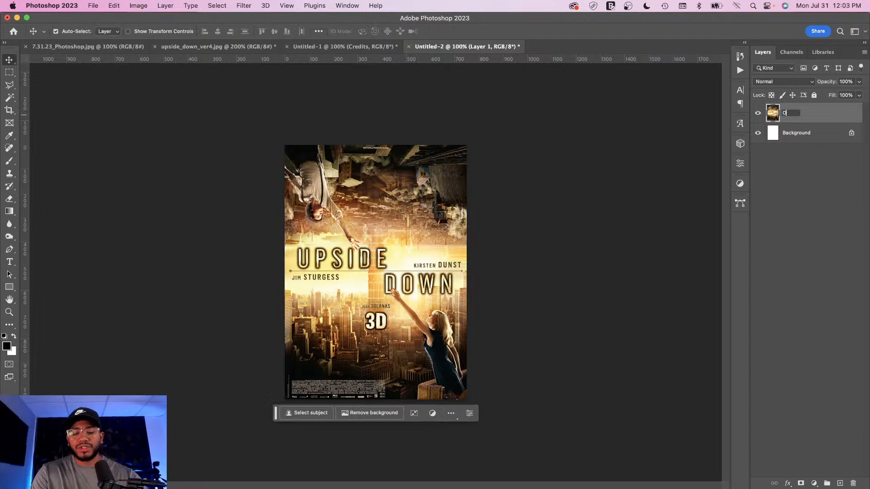
pyautogui.write('riginal')
pyautogui.press('Return')
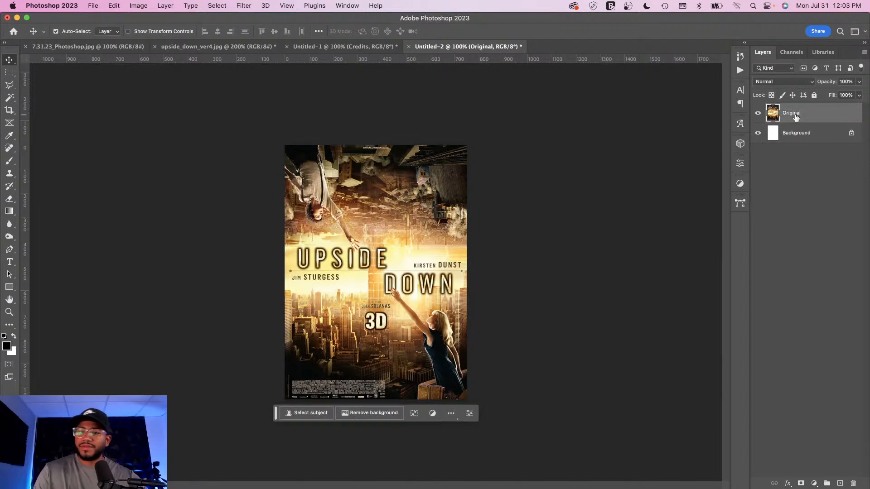
pyautogui.click(759, 114)
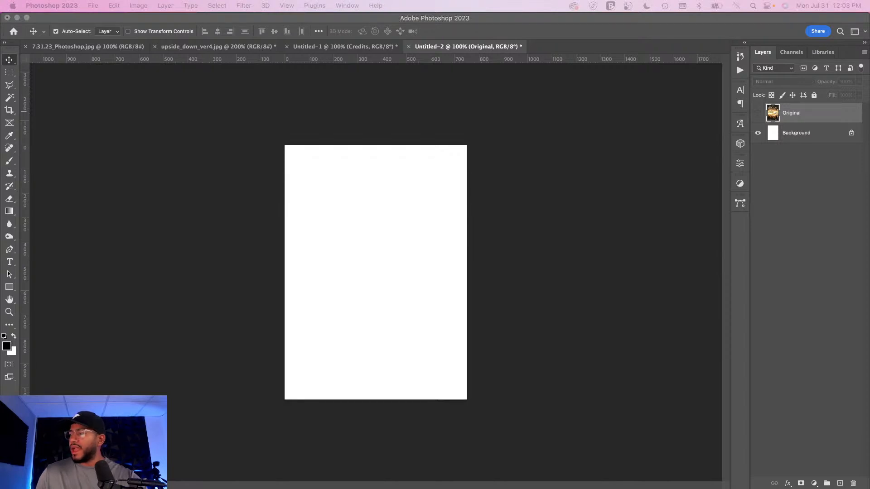
# Step: Place the AdobeStock space image, rotate it upright with the planet on top, and scale it to fill the canvas
pyautogui.moveTo(744, 385); pyautogui.dragTo(351, 211)
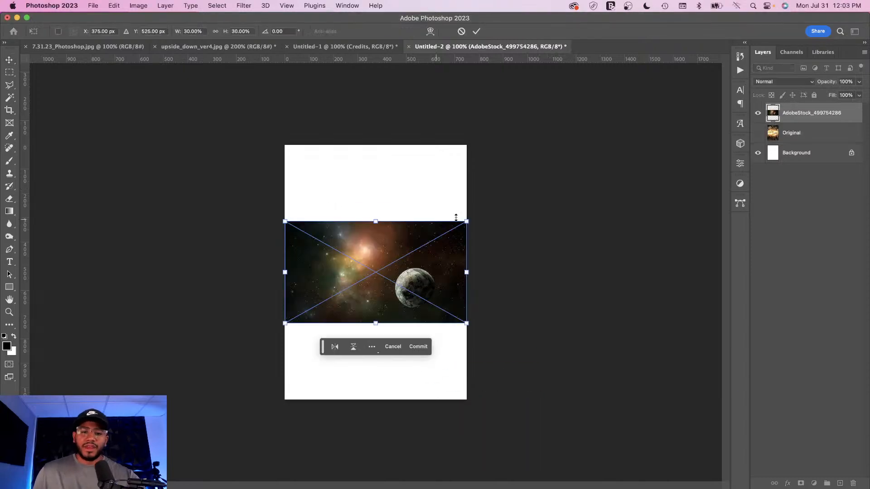
pyautogui.moveTo(473, 218); pyautogui.dragTo(312, 159)
pyautogui.moveTo(426, 182); pyautogui.dragTo(515, 104)
pyautogui.moveTo(441, 214); pyautogui.dragTo(418, 240)
pyautogui.press('Return')
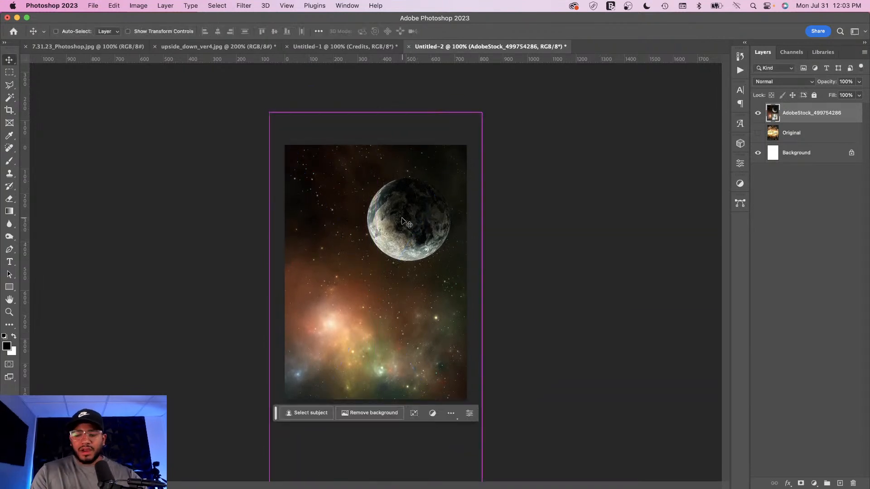
pyautogui.press('super+equal')
pyautogui.press('super+minus')
pyautogui.press('super+equal')
pyautogui.press('super+minus')
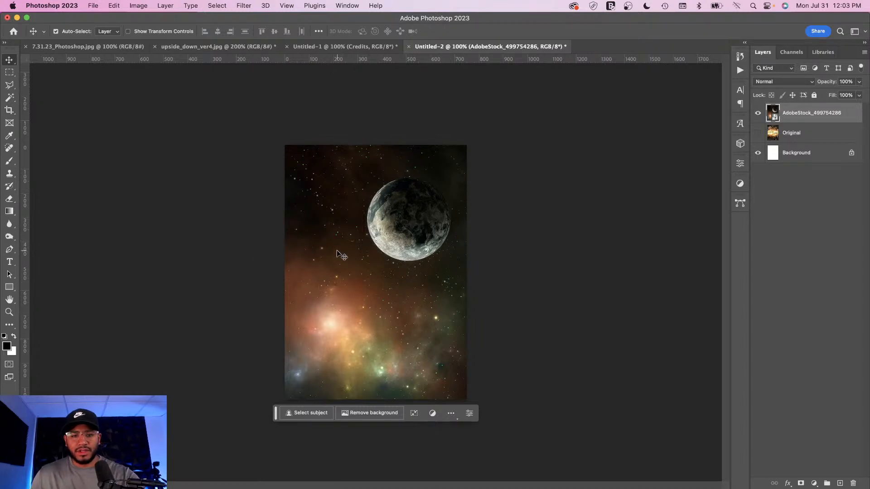
# Step: Add a white text layer reading UPSIDE near the middle of the canvas
pyautogui.press('t')
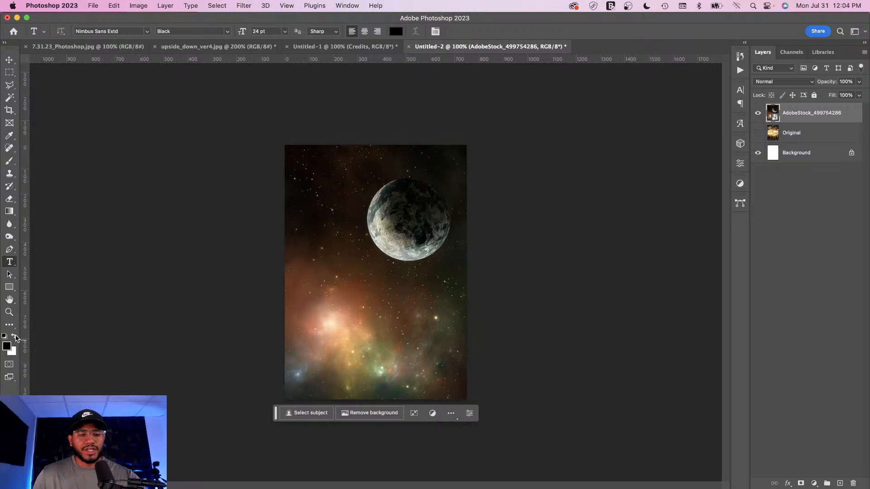
pyautogui.click(14, 336)
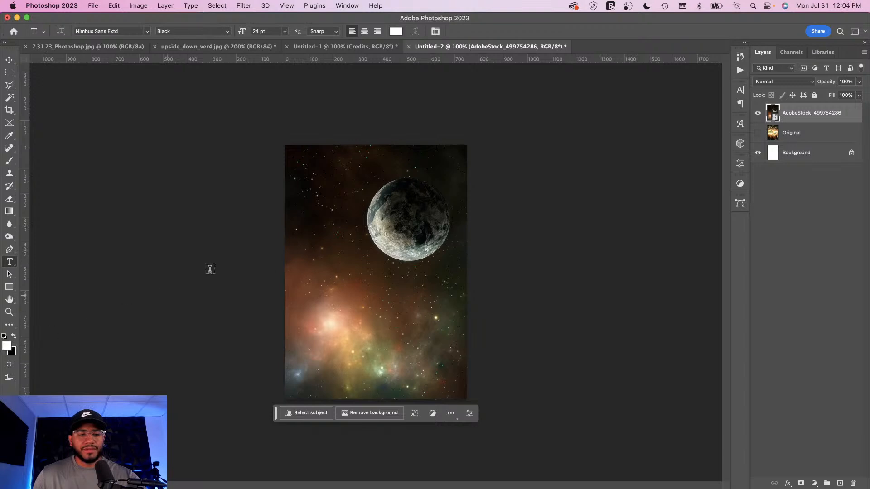
pyautogui.click(315, 232)
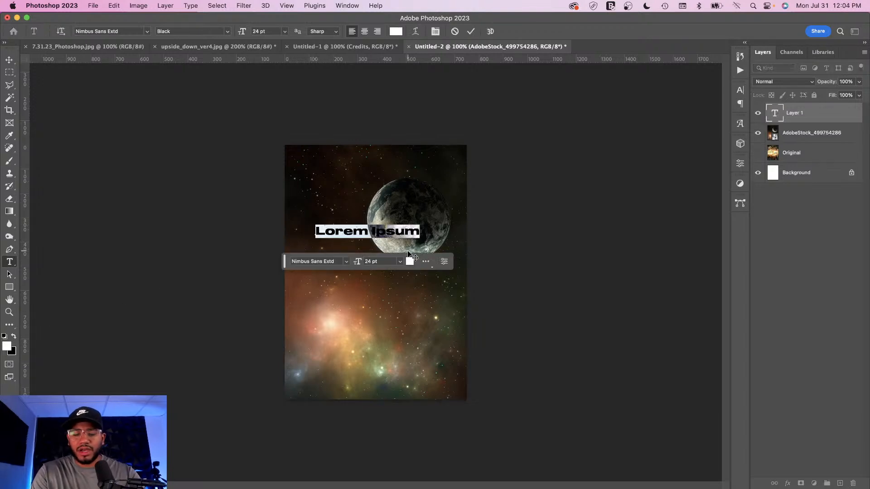
pyautogui.write('upside')
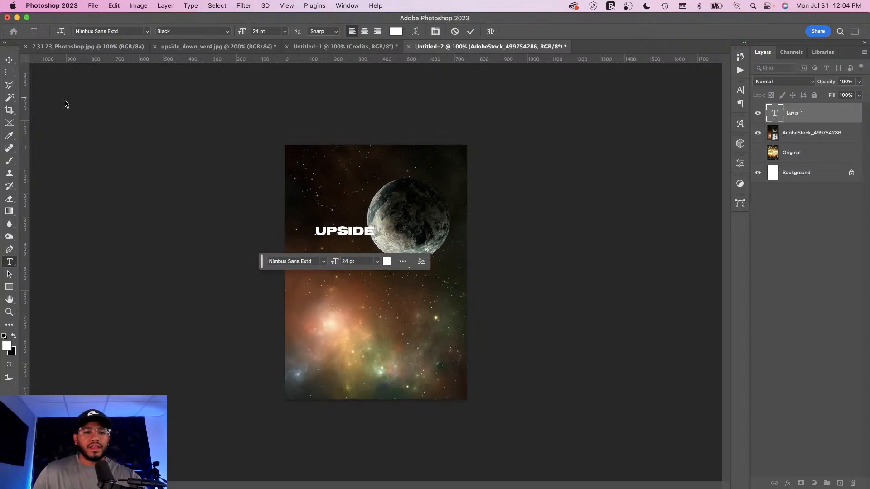
# Step: Scale the UPSIDE text to about 248% and move it to the centre below the planet
pyautogui.click(9, 60)
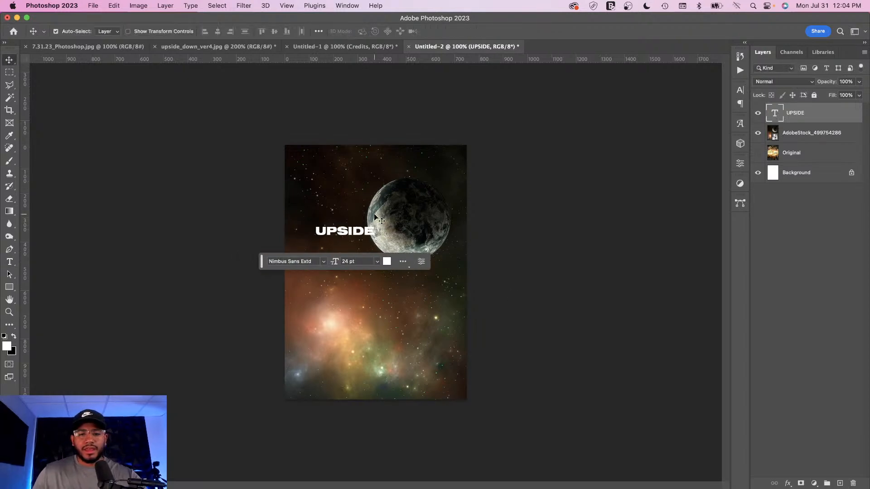
pyautogui.press('super+t')
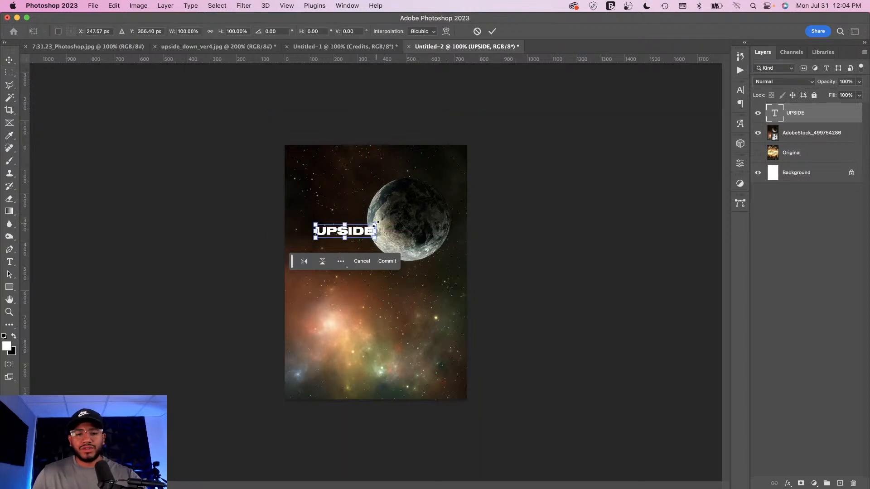
pyautogui.moveTo(376, 224); pyautogui.dragTo(460, 190)
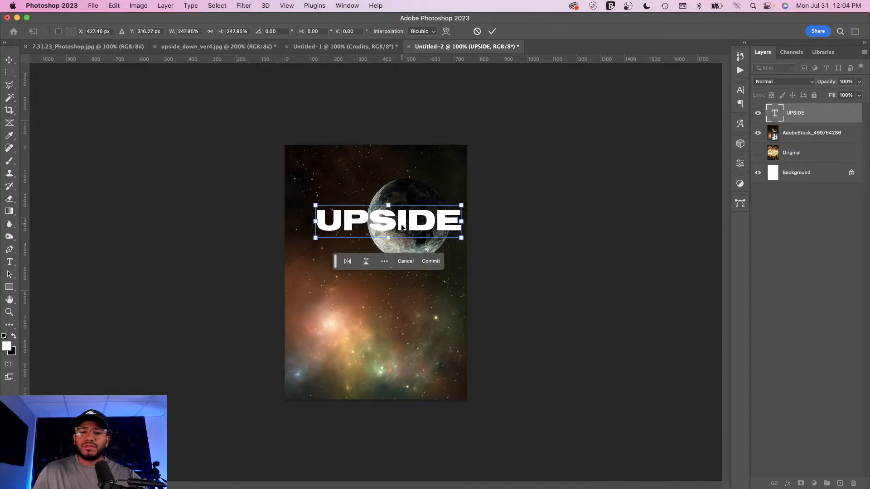
pyautogui.moveTo(403, 218); pyautogui.dragTo(390, 247)
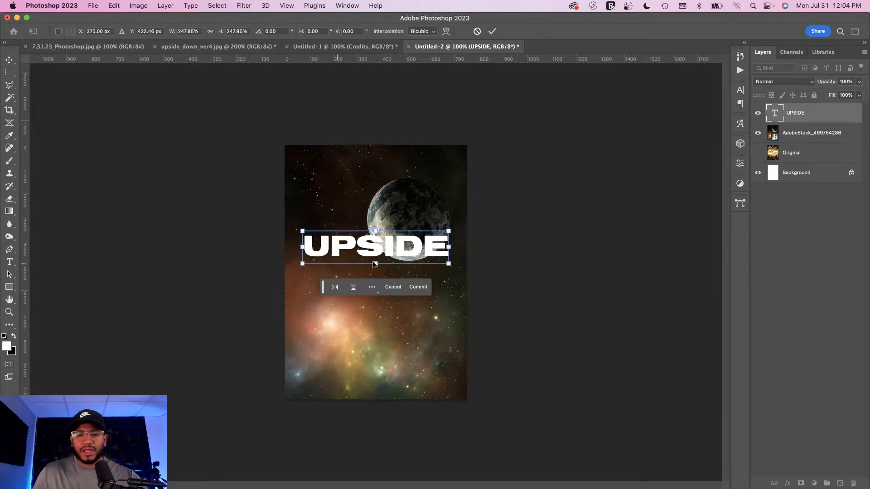
pyautogui.press('Return')
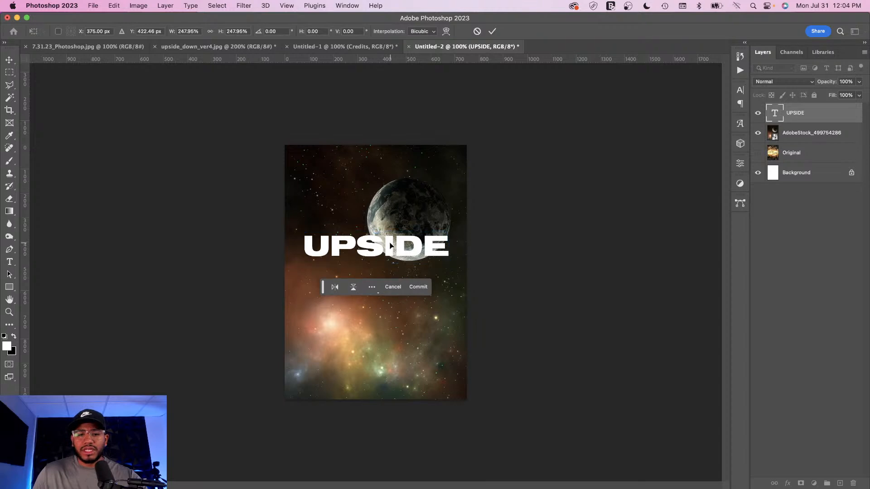
# Step: Set the text font to Nimbus Sans Extd in the Character panel
pyautogui.click(740, 90)
pyautogui.click(680, 105)
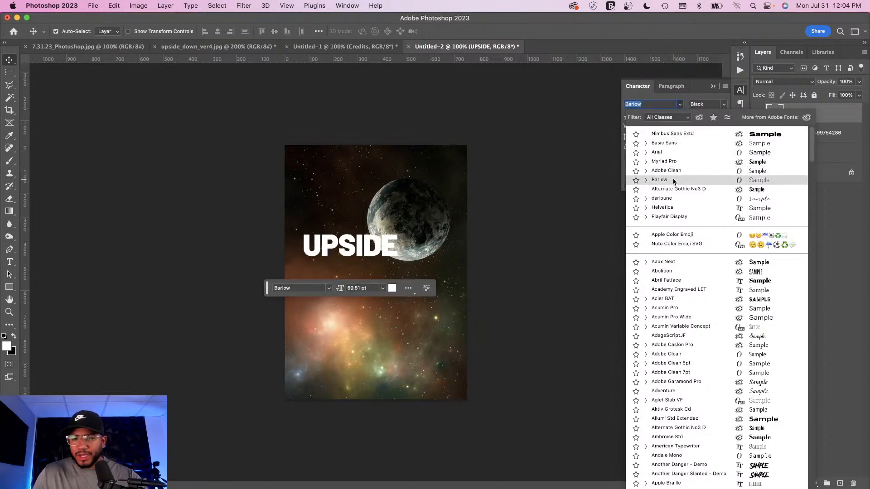
pyautogui.click(676, 133)
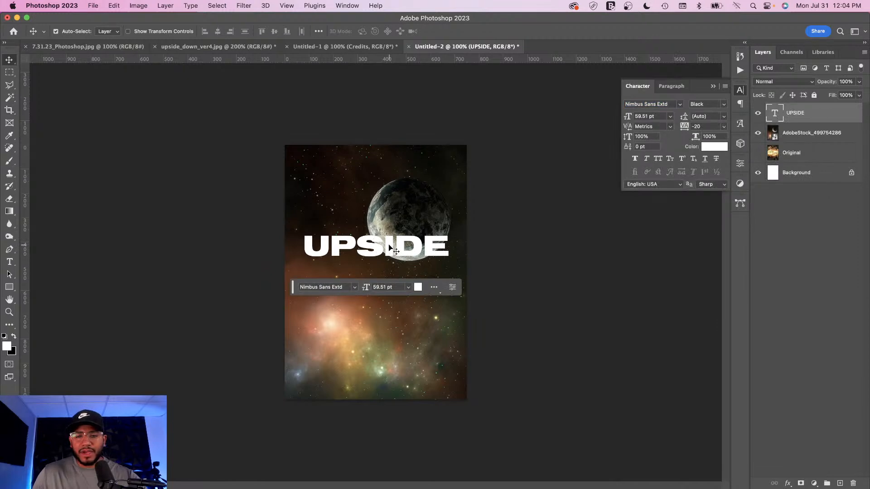
# Step: Duplicate the UPSIDE text just below the original and retype the copy as DOWN
pyautogui.moveTo(389, 248); pyautogui.dragTo(389, 272)
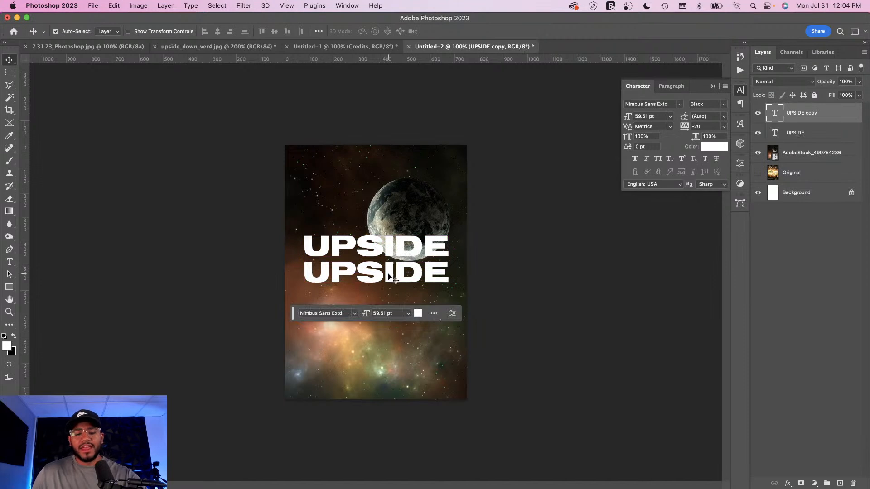
pyautogui.press('t')
pyautogui.click(381, 272)
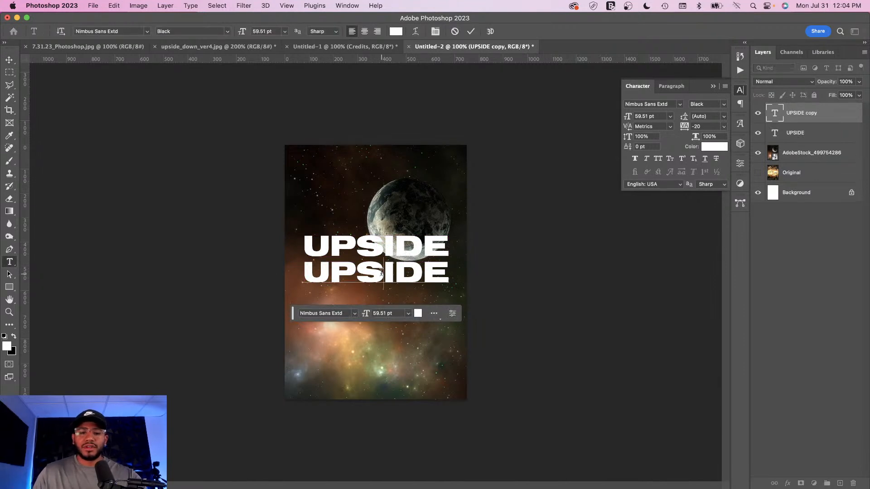
pyautogui.doubleClick(380, 272)
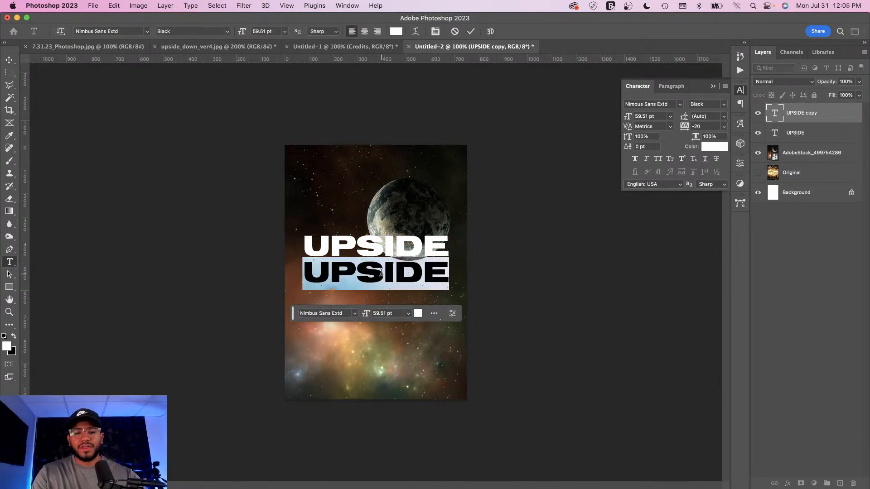
pyautogui.write('DOWN')
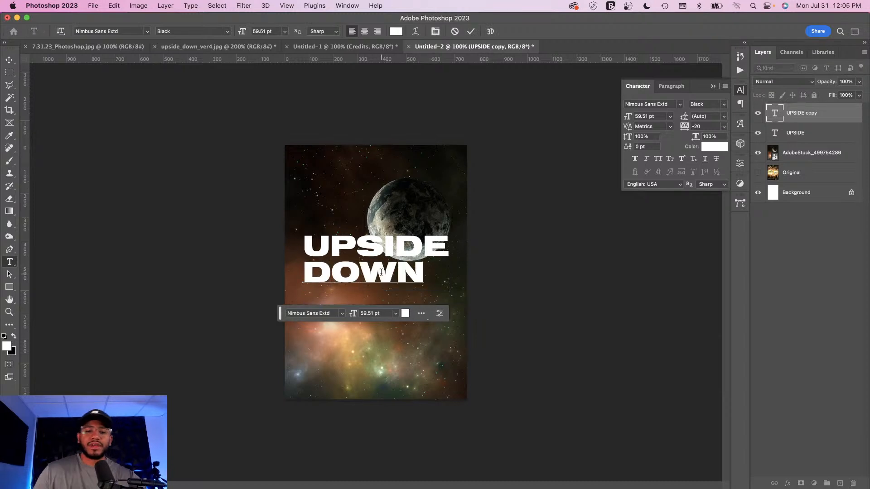
# Step: Select the DOWN text layer and nudge it slightly left so it lines up under UPSIDE
pyautogui.click(9, 59)
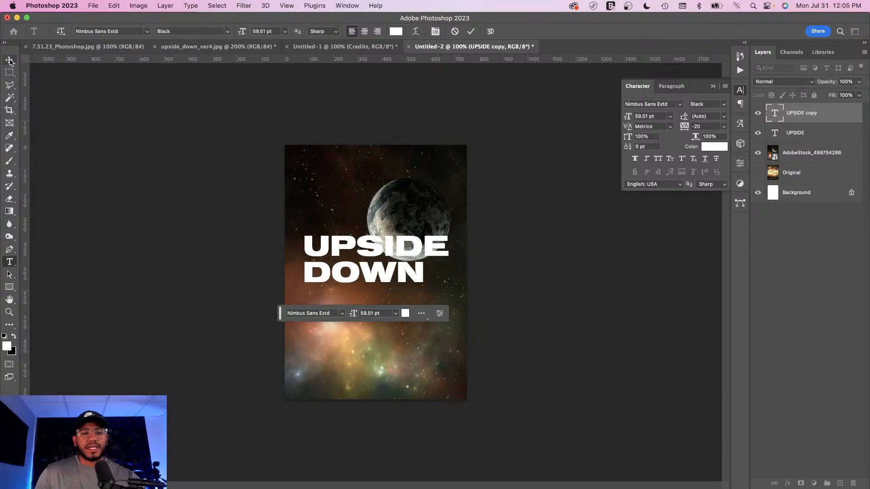
pyautogui.click(804, 154)
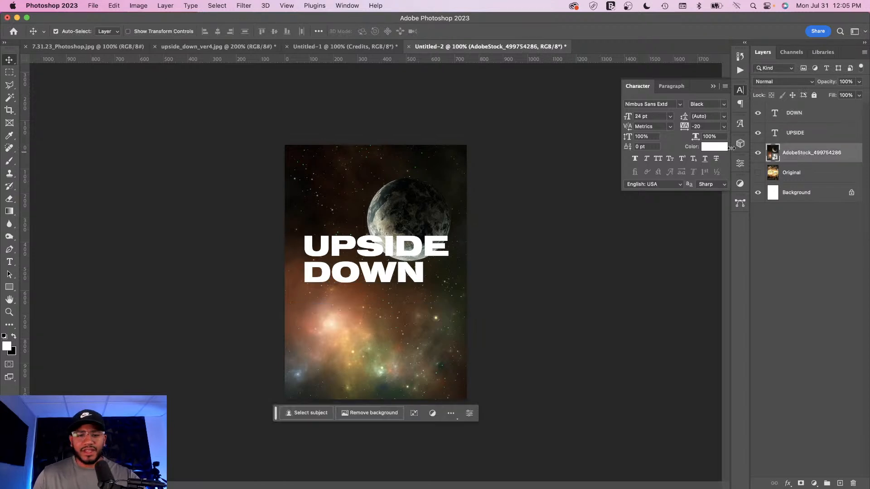
pyautogui.click(384, 273)
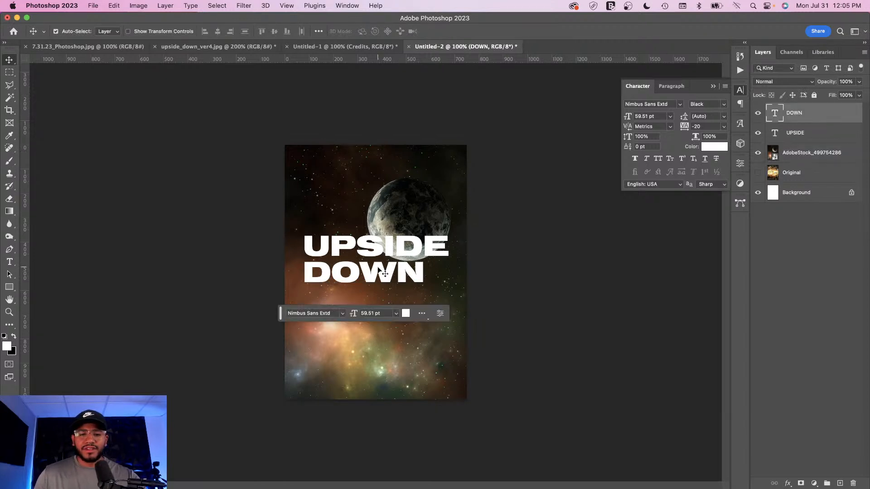
pyautogui.press('super+equal')
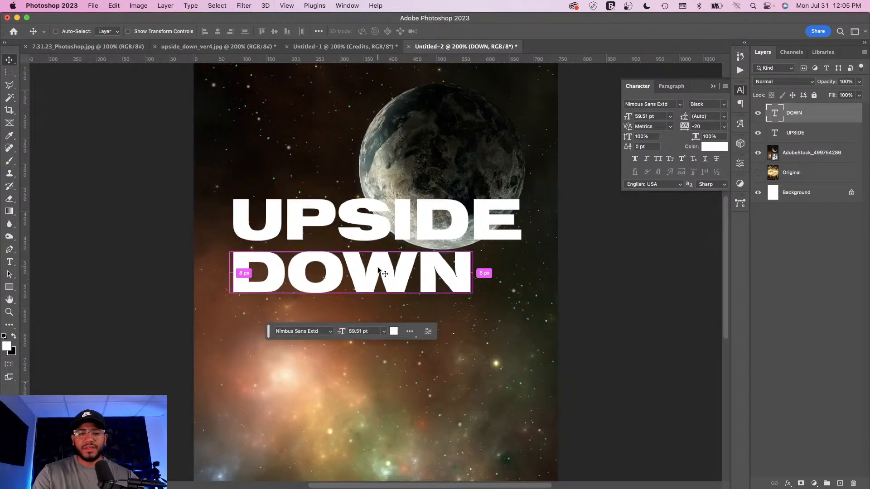
pyautogui.moveTo(413, 266)
pyautogui.mouseDown()
pyautogui.moveTo(385, 268)
pyautogui.moveTo(401, 264)
pyautogui.mouseUp()
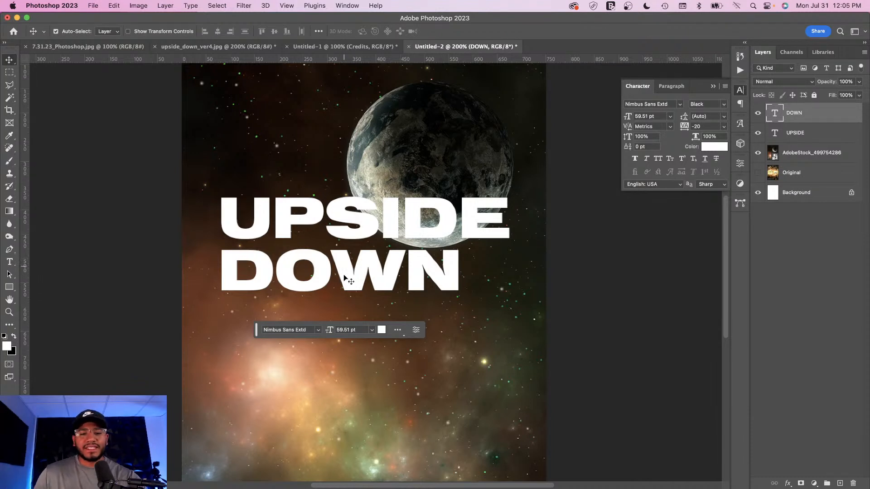
# Step: Flip the DOWN text horizontally with Free Transform and shift it slightly right before committing
pyautogui.press('super+t')
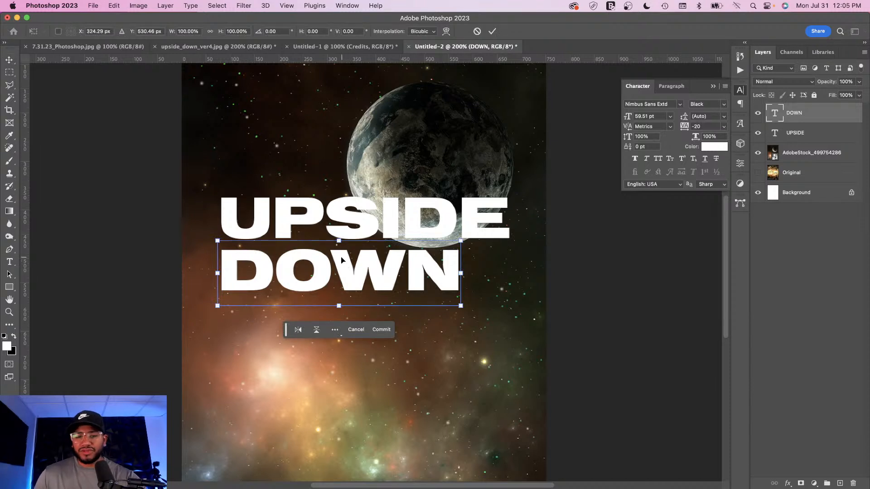
pyautogui.rightClick(341, 260)
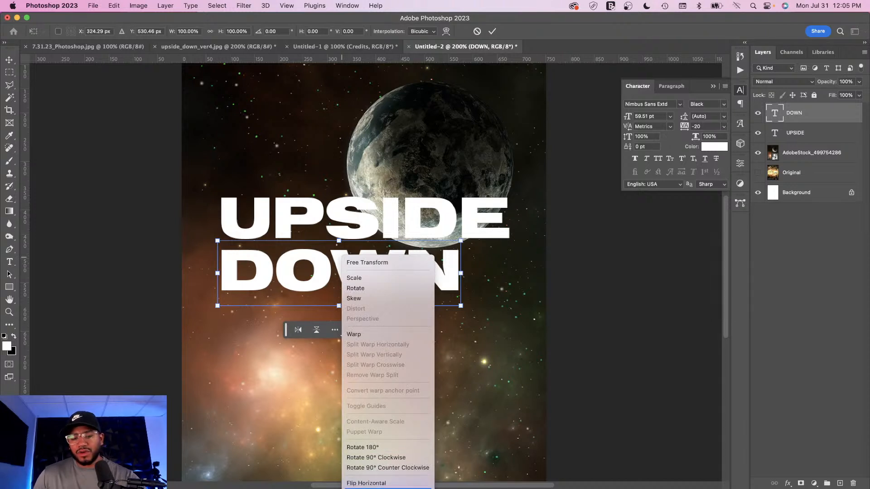
pyautogui.click(373, 483)
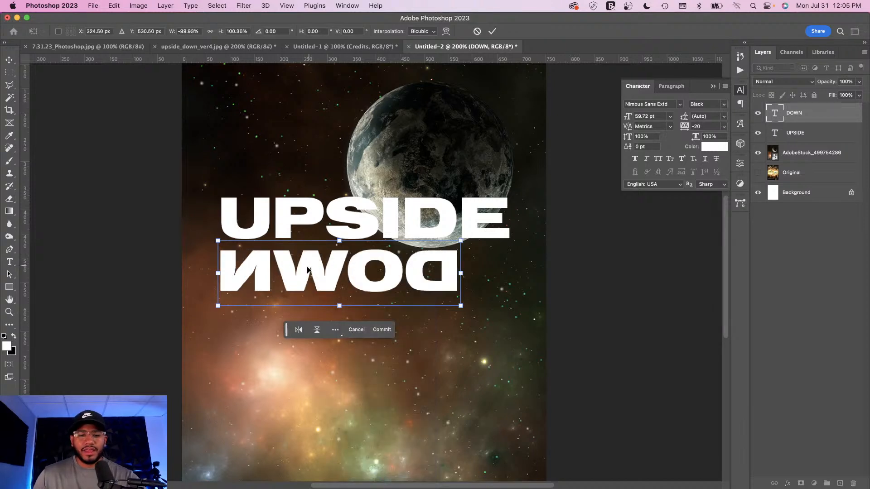
pyautogui.moveTo(312, 271); pyautogui.dragTo(336, 271)
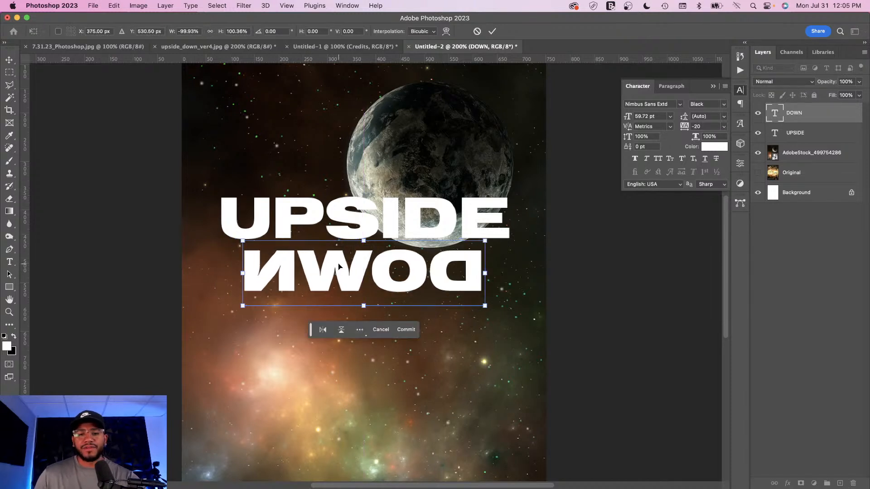
pyautogui.press('Return')
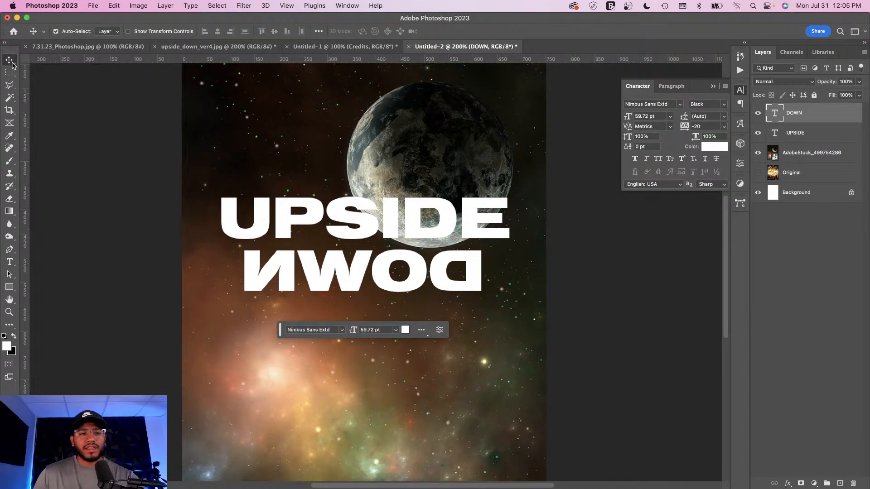
# Step: Group the UPSIDE and DOWN text layers and name the group Title
pyautogui.keyDown('shift'); pyautogui.click(821, 133); pyautogui.keyUp('shift')
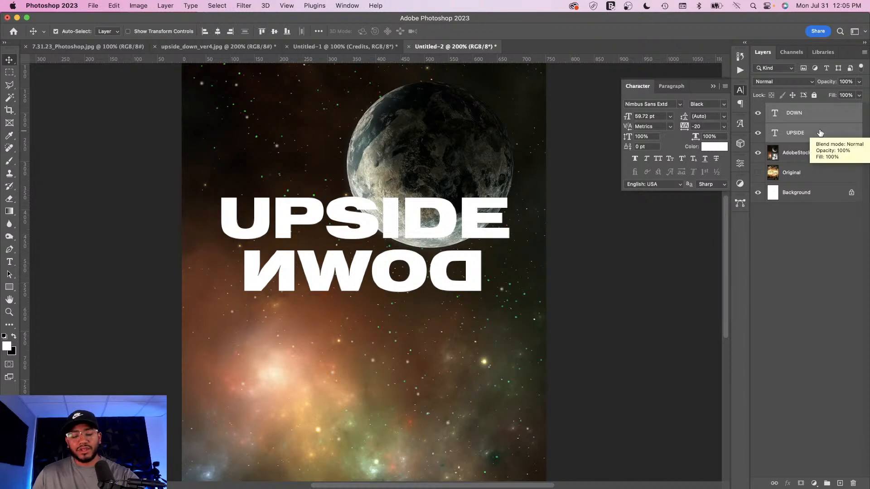
pyautogui.press('super+g')
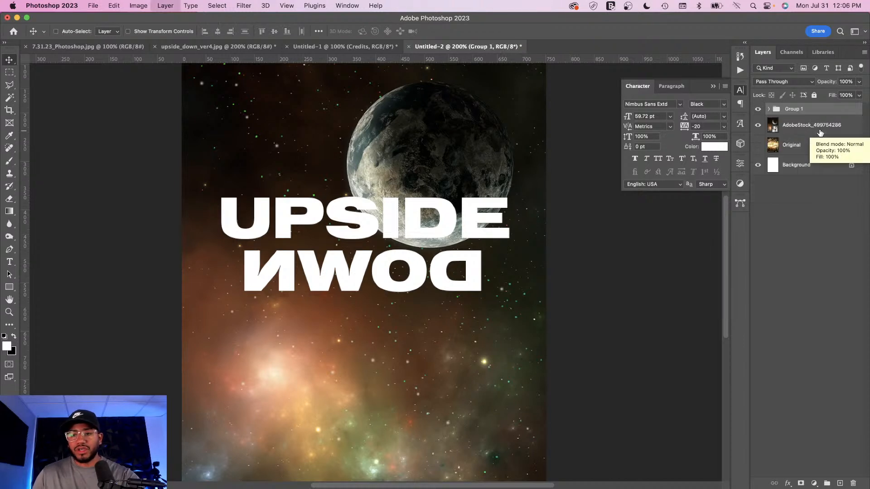
pyautogui.doubleClick(794, 109)
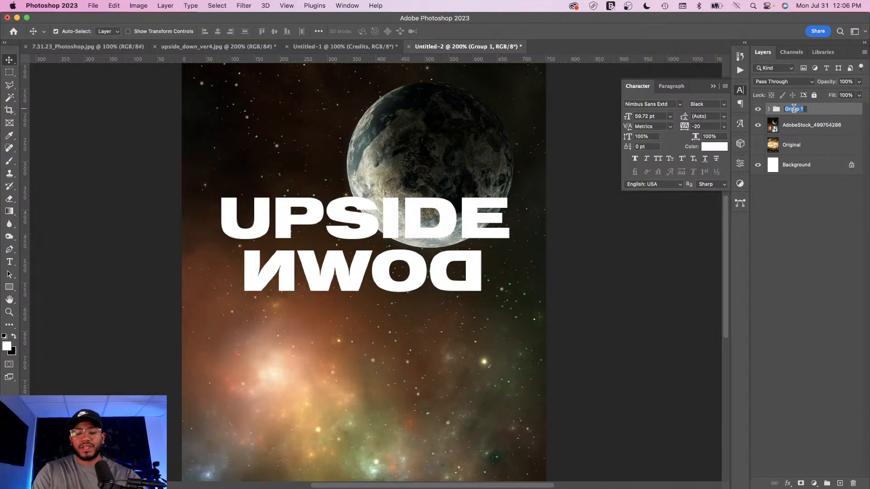
pyautogui.write('Title')
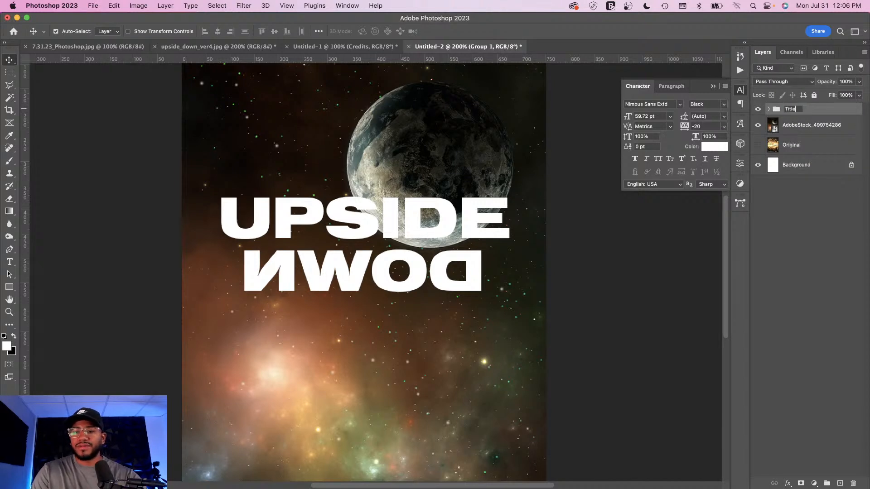
pyautogui.press('Return')
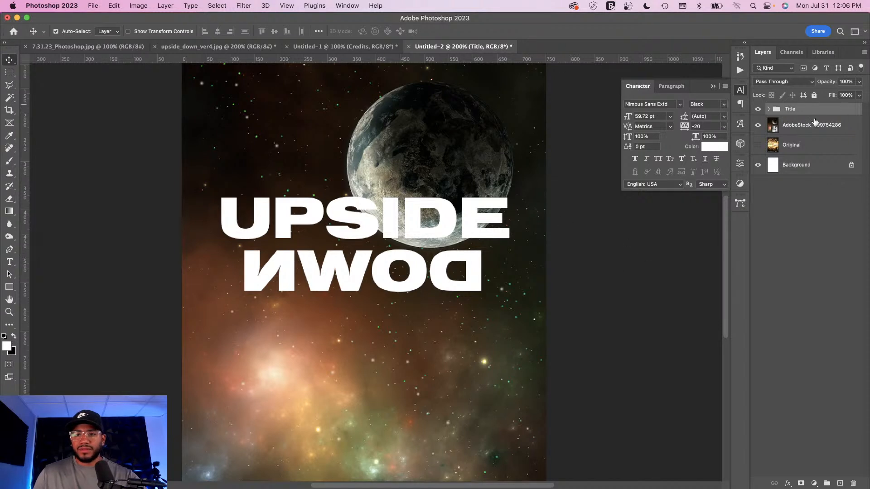
# Step: Expand the Title group and shift the UPSIDE text to the left
pyautogui.click(768, 109)
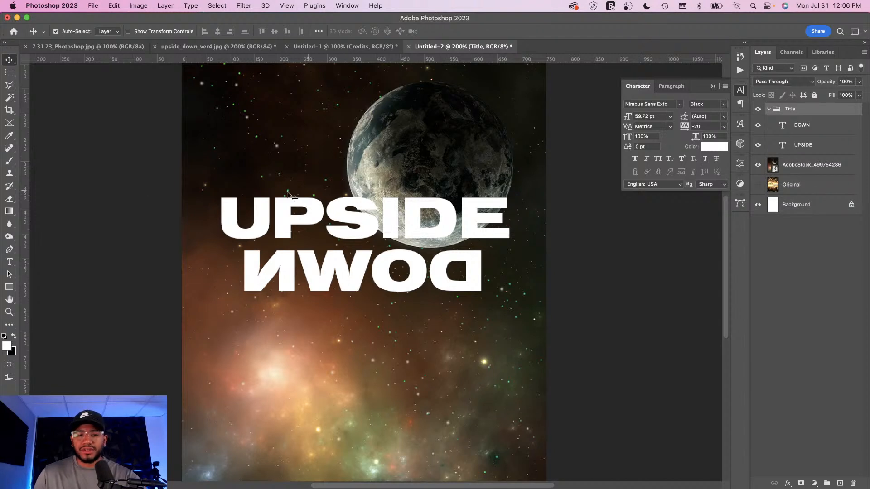
pyautogui.click(286, 229)
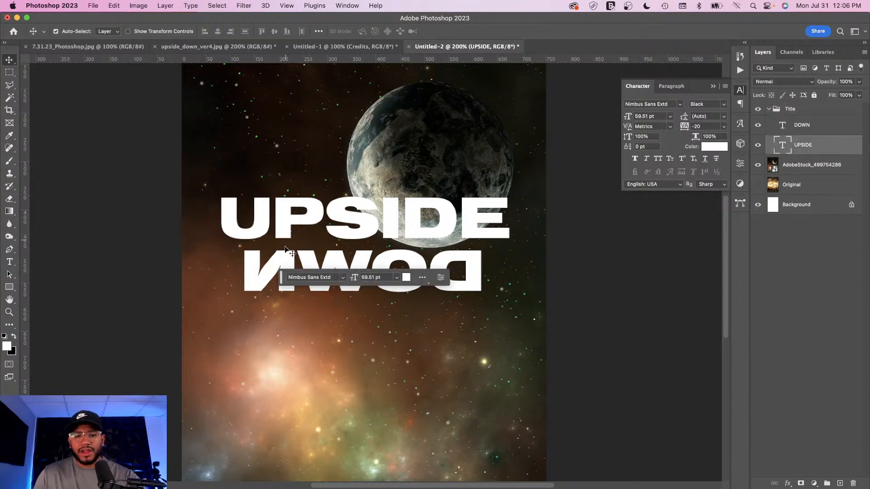
pyautogui.moveTo(283, 222); pyautogui.dragTo(254, 222)
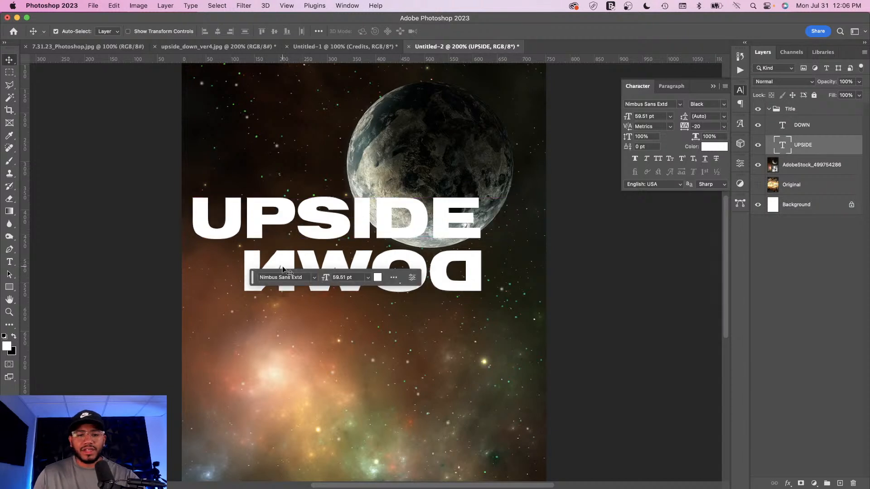
# Step: Shift the DOWN text to the right so the two words are staggered
pyautogui.doubleClick(293, 256)
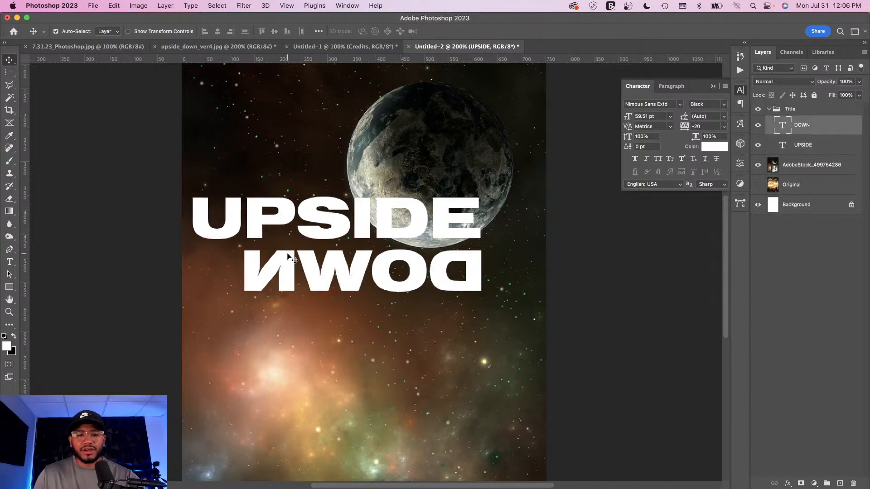
pyautogui.click(9, 60)
pyautogui.moveTo(253, 264); pyautogui.dragTo(296, 265)
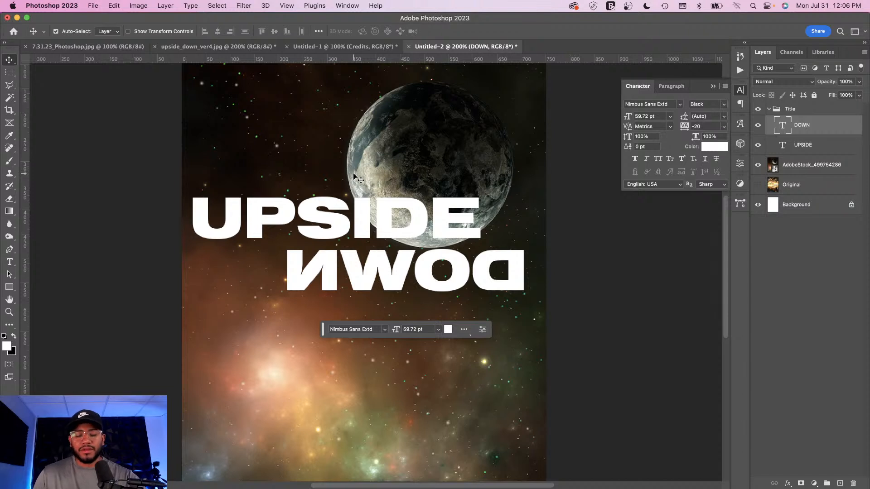
# Step: Center both title text layers horizontally on the canvas, then deselect
pyautogui.press('super+a')
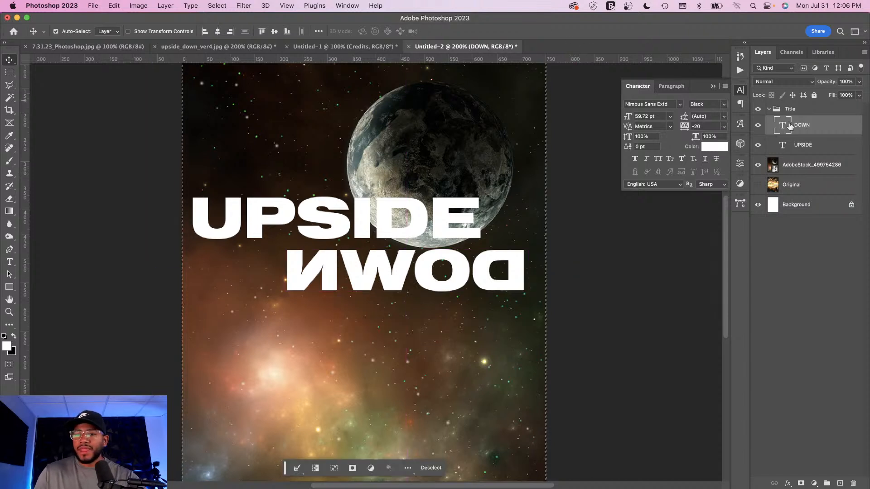
pyautogui.keyDown('shift'); pyautogui.click(819, 146); pyautogui.keyUp('shift')
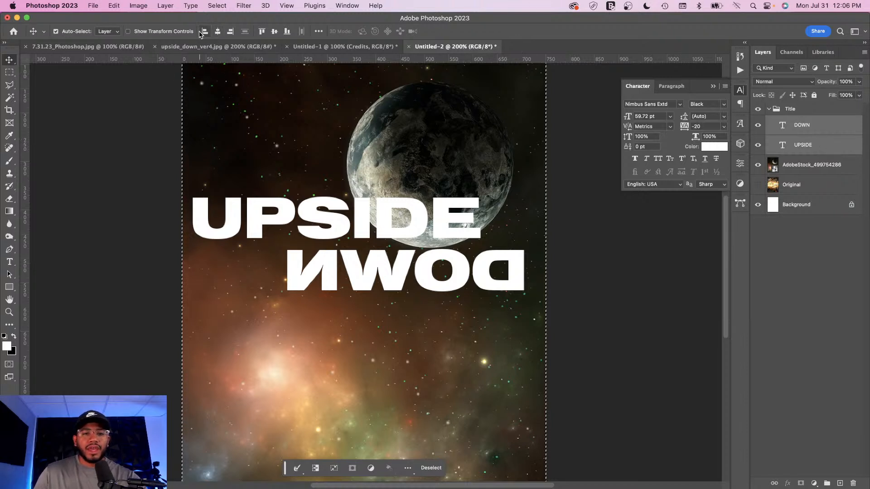
pyautogui.click(218, 32)
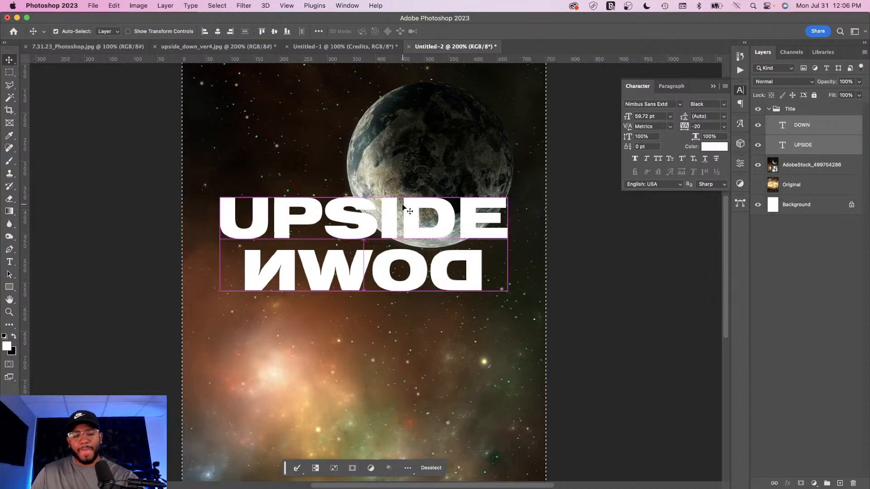
pyautogui.press('super+d')
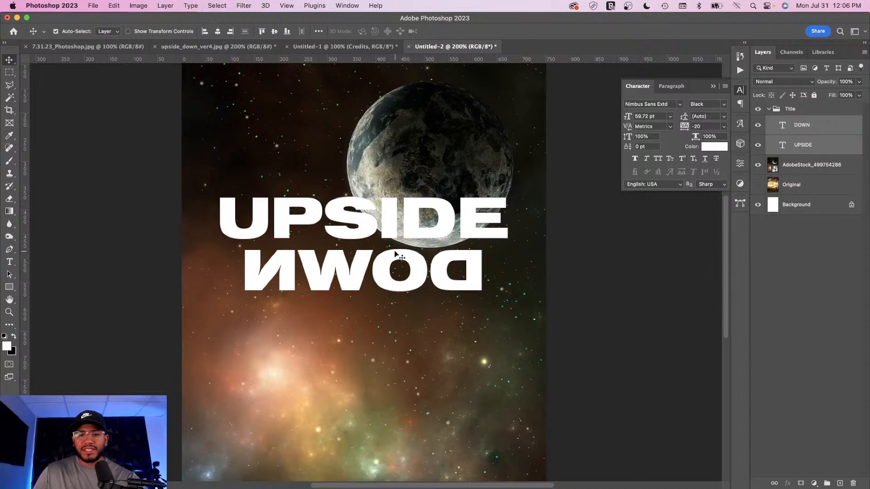
# Step: Hide the Title group and rasterize the AdobeStock space background layer
pyautogui.press('super+minus')
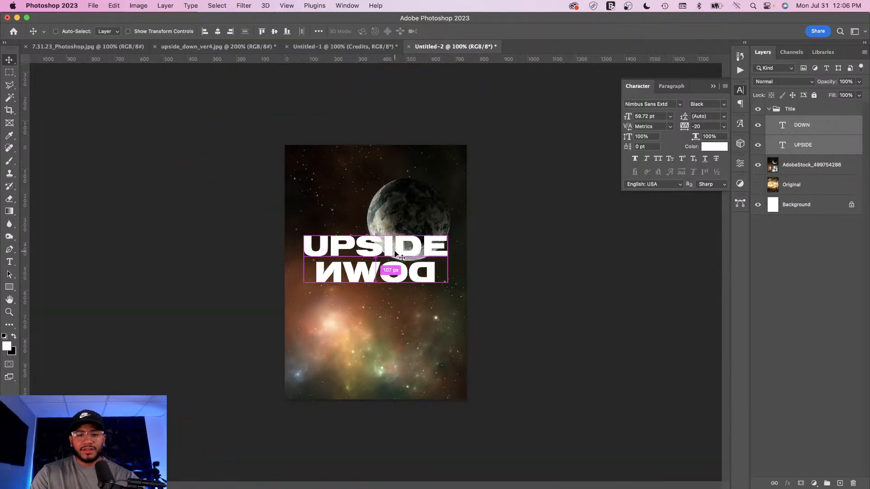
pyautogui.press('super+equal')
pyautogui.press('super+minus')
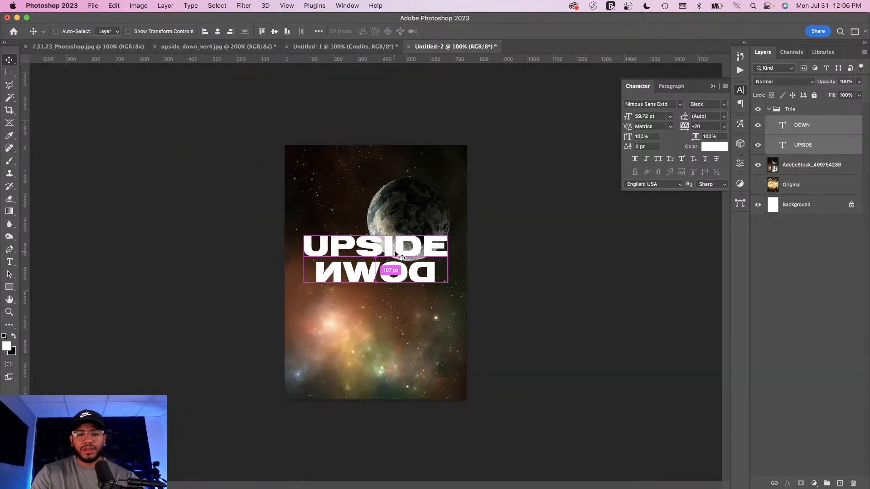
pyautogui.press('super+equal')
pyautogui.press('super+equal')
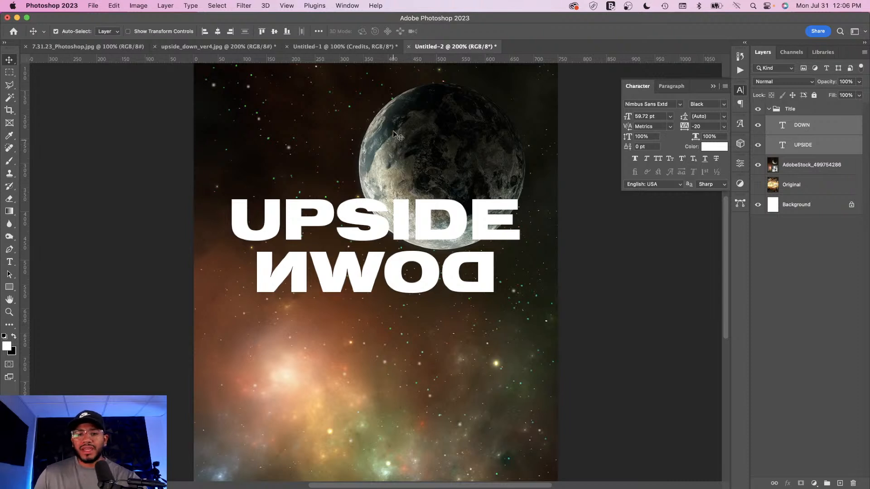
pyautogui.click(791, 166)
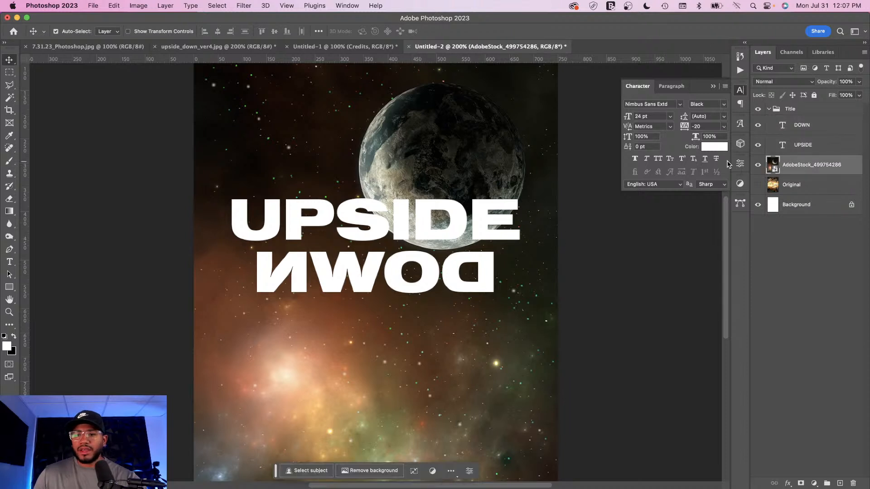
pyautogui.click(769, 109)
pyautogui.click(759, 110)
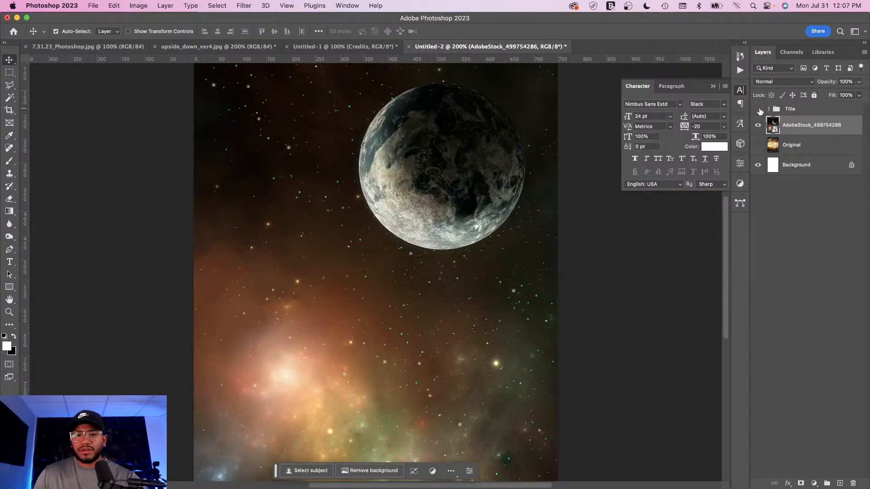
pyautogui.rightClick(847, 125)
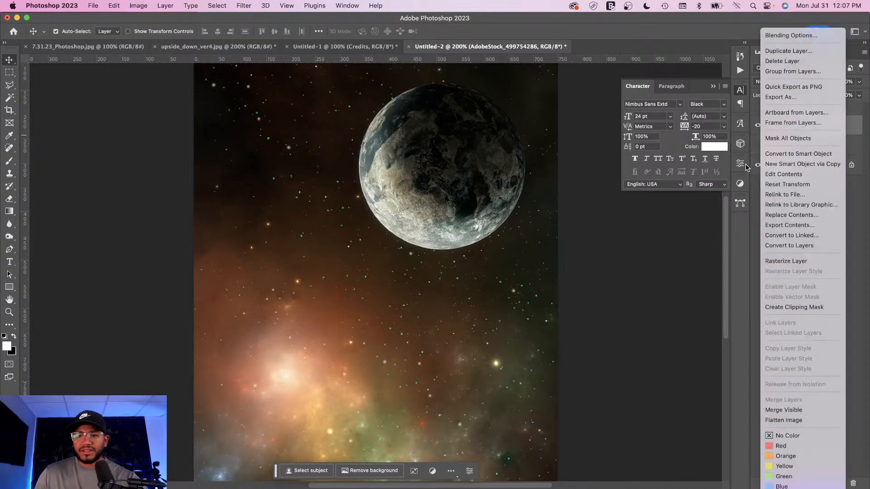
pyautogui.click(785, 261)
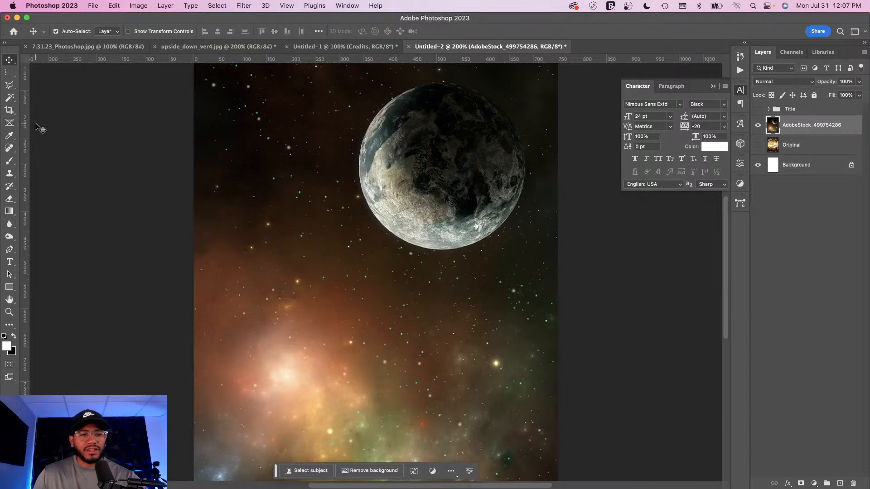
# Step: Draw a circular selection around the planet with the Elliptical Marquee tool
pyautogui.click(10, 73)
pyautogui.rightClick(10, 75)
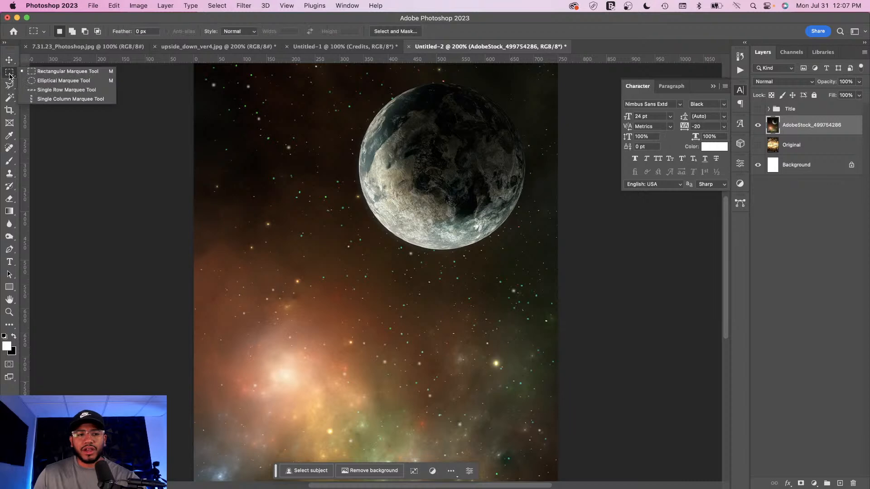
pyautogui.click(45, 82)
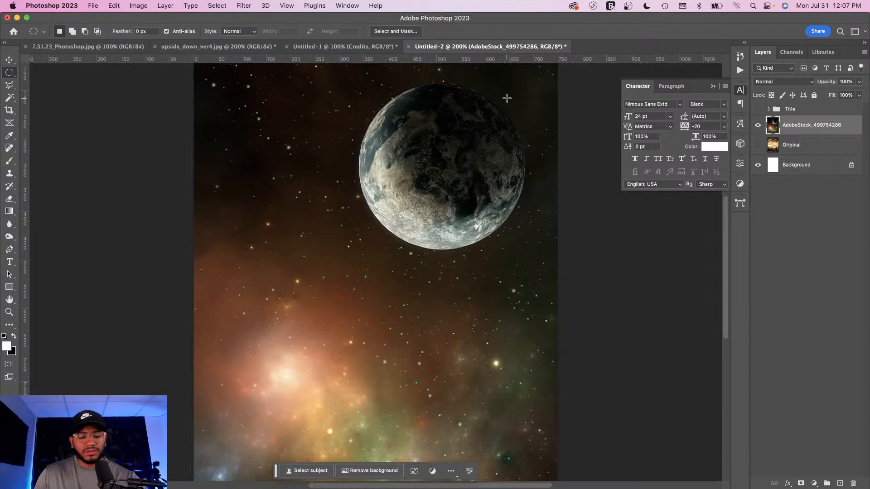
pyautogui.moveTo(508, 98); pyautogui.dragTo(331, 247)
pyautogui.moveTo(393, 222); pyautogui.dragTo(413, 204)
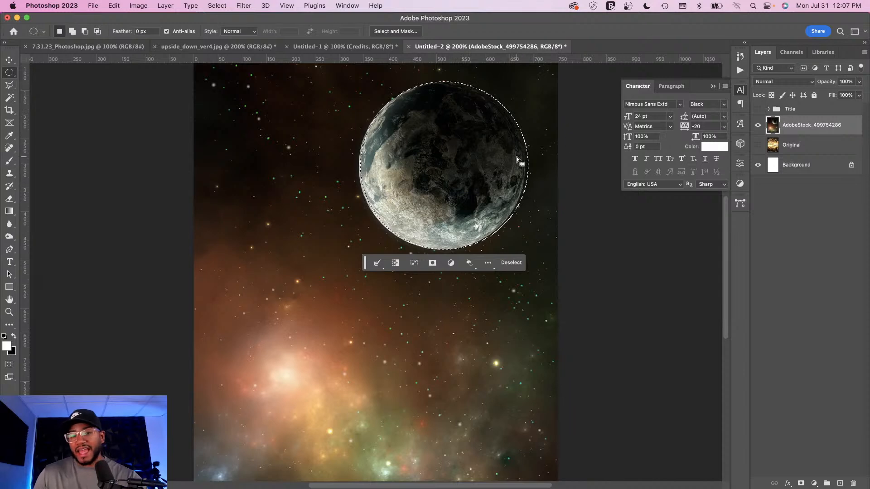
# Step: Transform the circular selection, scaling it down slightly to fit the planet's edge
pyautogui.rightClick(410, 123)
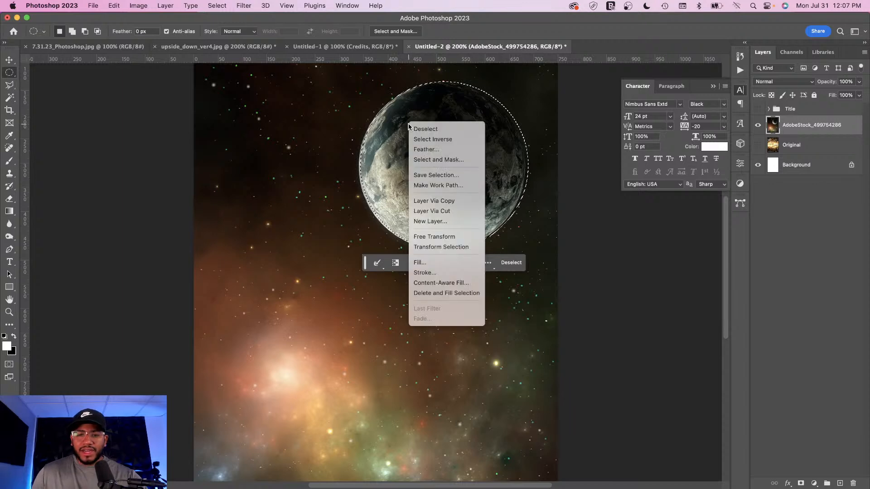
pyautogui.click(441, 248)
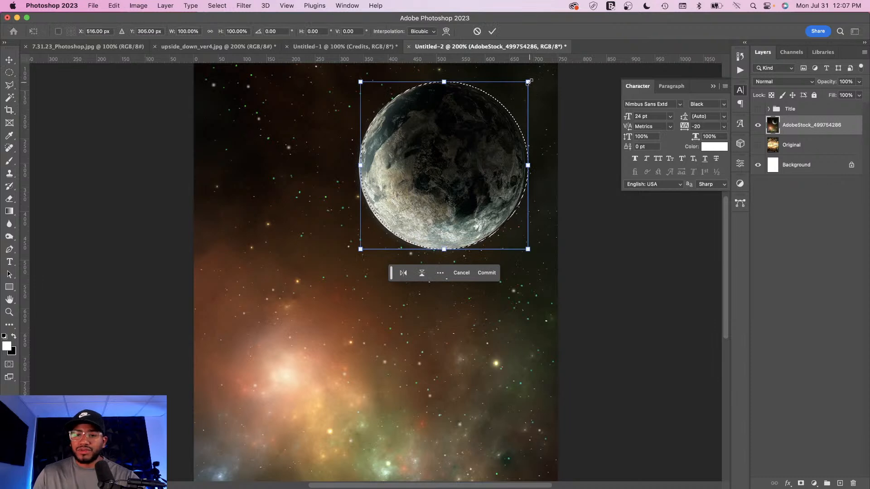
pyautogui.moveTo(528, 82); pyautogui.dragTo(522, 86)
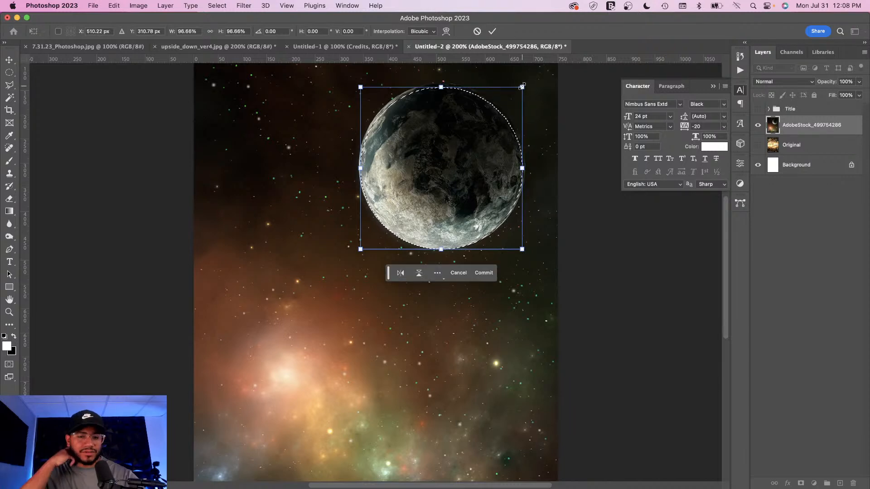
pyautogui.press('Return')
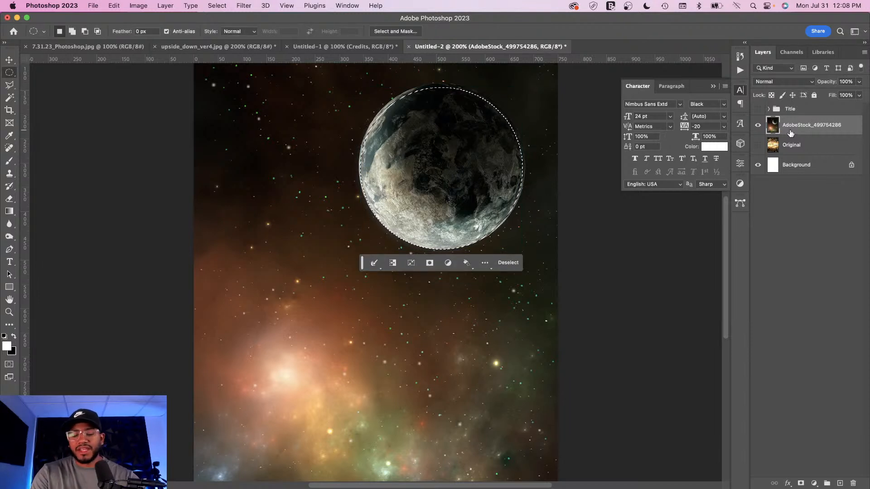
# Step: Copy the selected planet onto a new layer and make the Title group visible again
pyautogui.press('super+j')
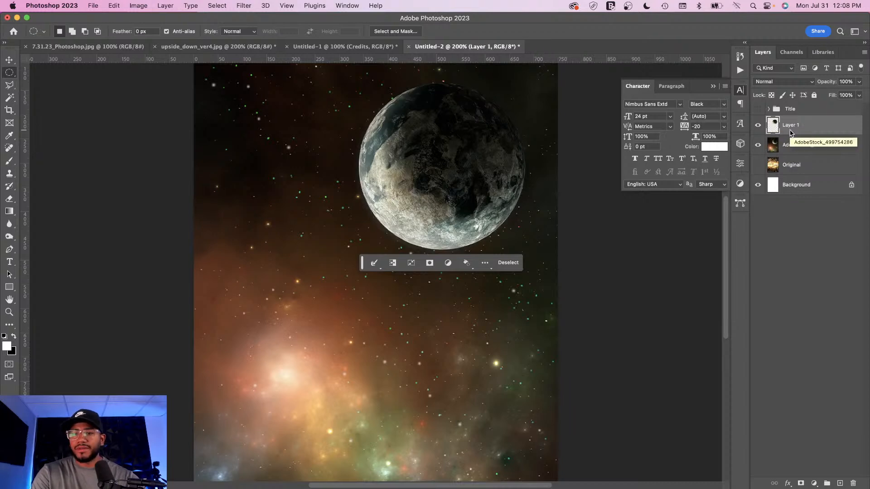
pyautogui.click(758, 145)
pyautogui.click(758, 146)
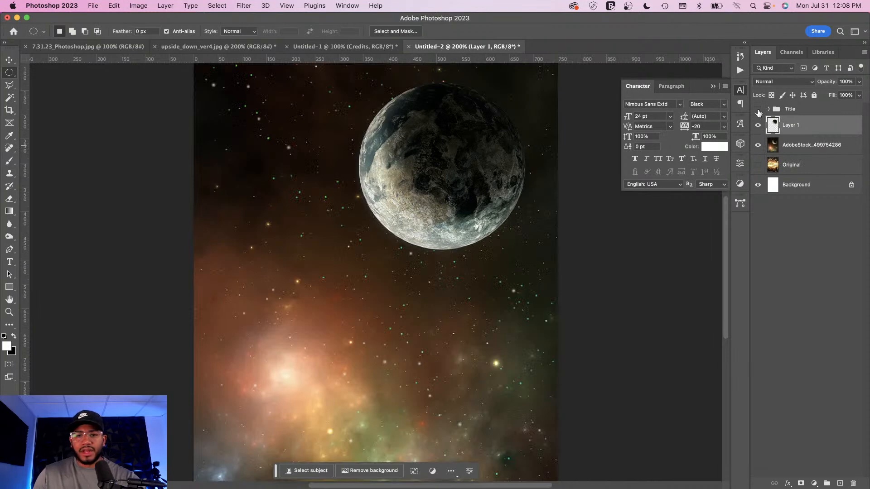
pyautogui.click(758, 109)
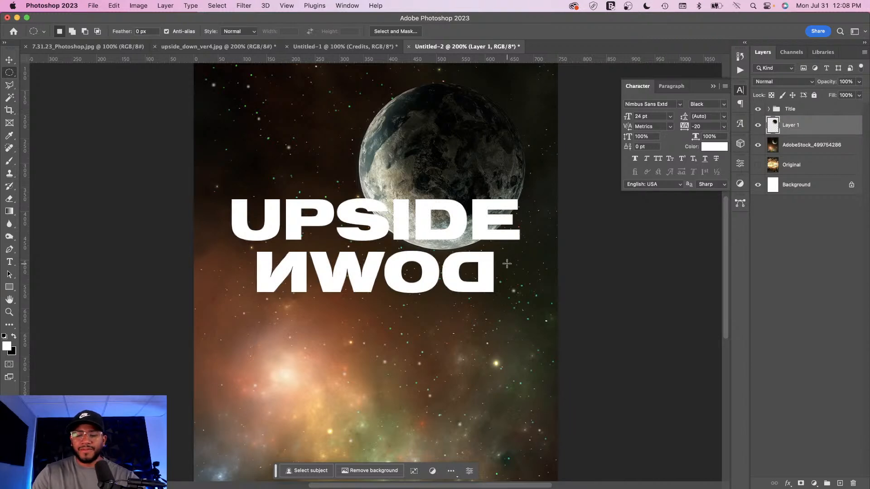
# Step: Rename the new planet layer to Planet
pyautogui.press('super+minus')
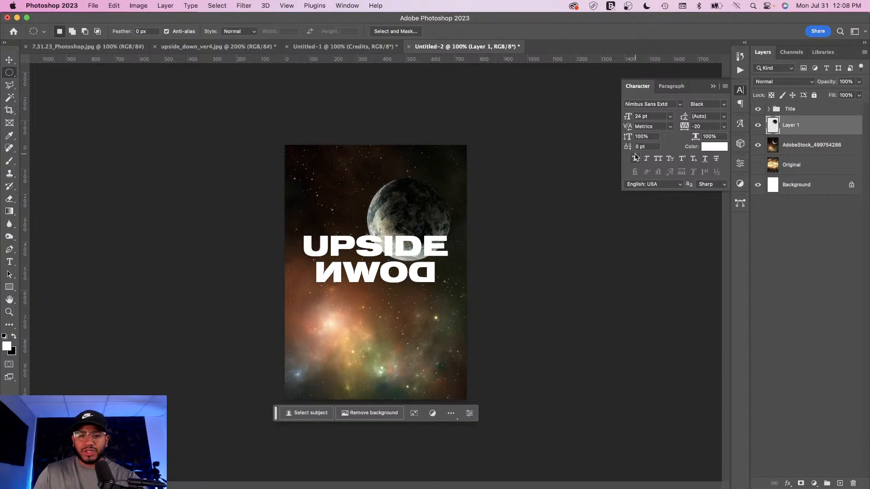
pyautogui.doubleClick(791, 125)
pyautogui.write('Planet')
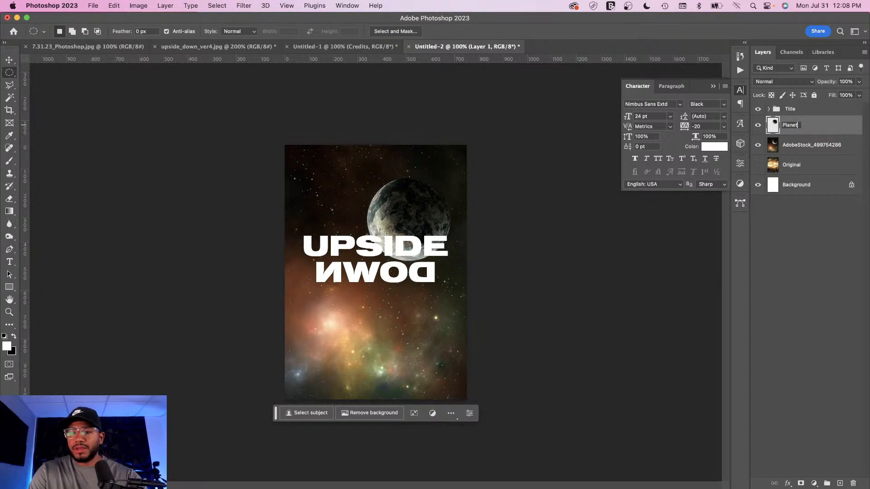
pyautogui.press('Return')
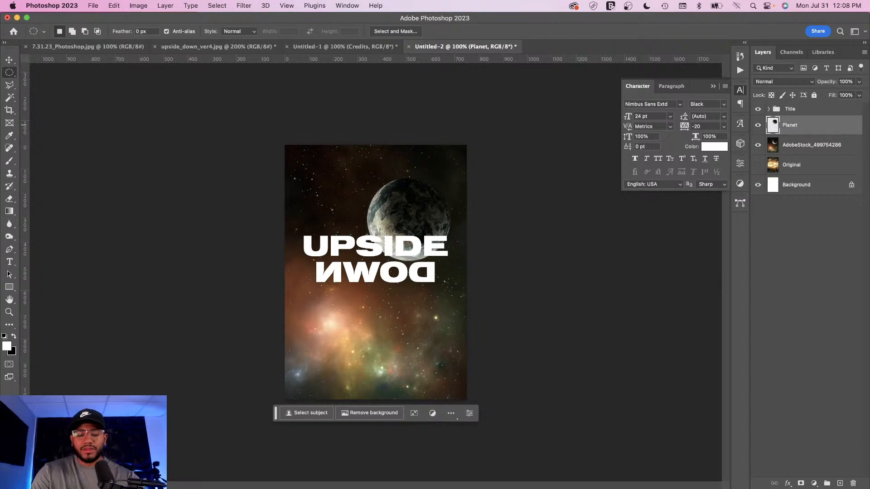
# Step: Duplicate the Planet layer and scale the copy down into a smaller planet at the poster's upper left
pyautogui.press('super+j')
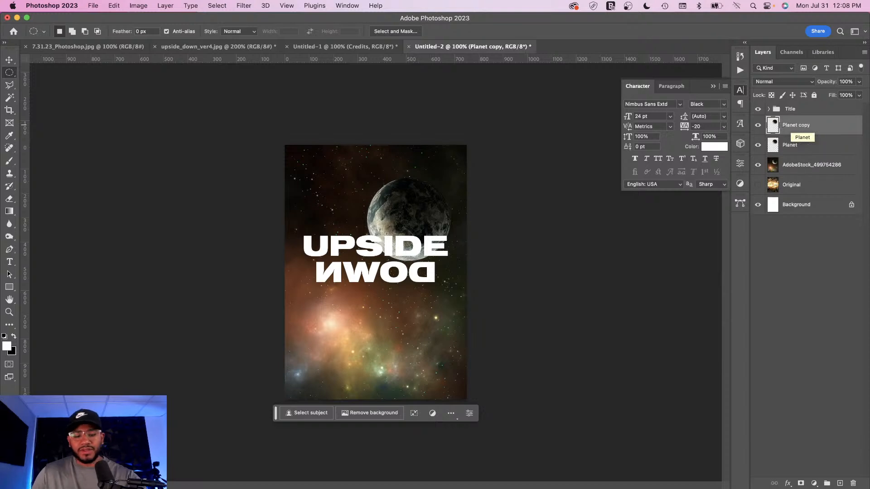
pyautogui.press('super+t')
pyautogui.moveTo(422, 215); pyautogui.dragTo(349, 197)
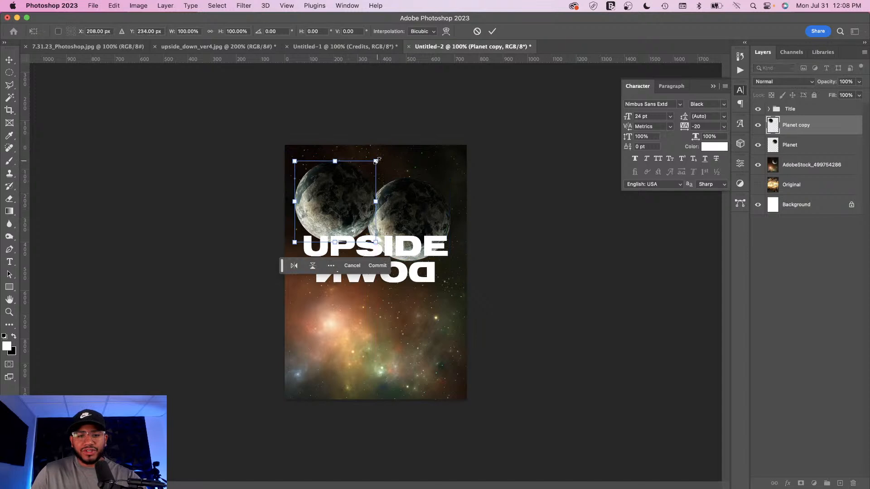
pyautogui.moveTo(377, 161); pyautogui.dragTo(308, 186)
pyautogui.moveTo(317, 221); pyautogui.dragTo(319, 210)
pyautogui.press('Return')
pyautogui.press('m')
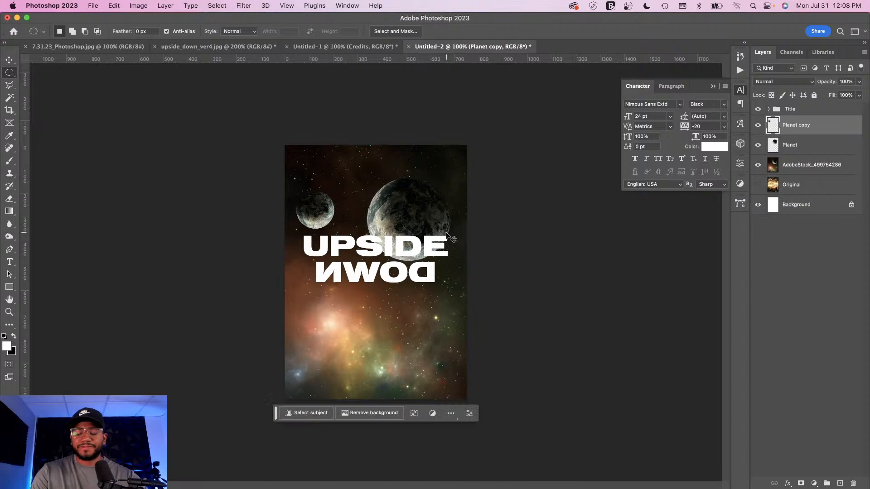
# Step: Add a Color Lookup adjustment layer above the AdobeStock space background layer
pyautogui.press('super+equal')
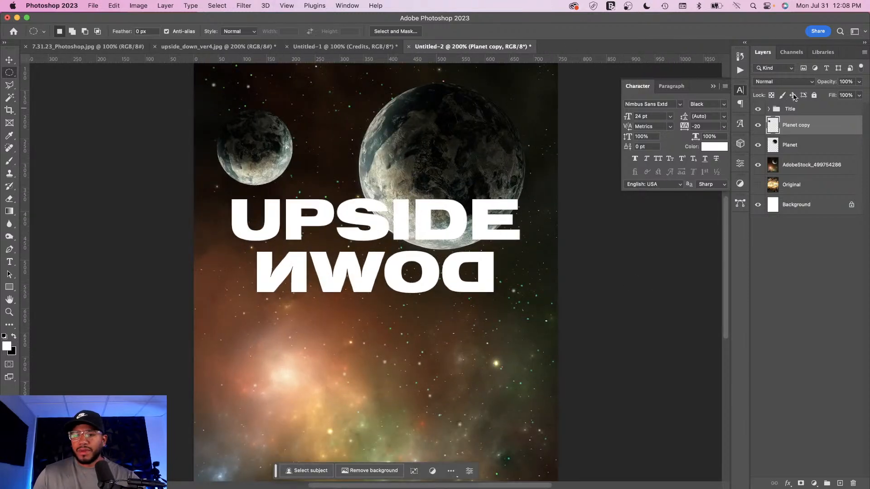
pyautogui.click(808, 168)
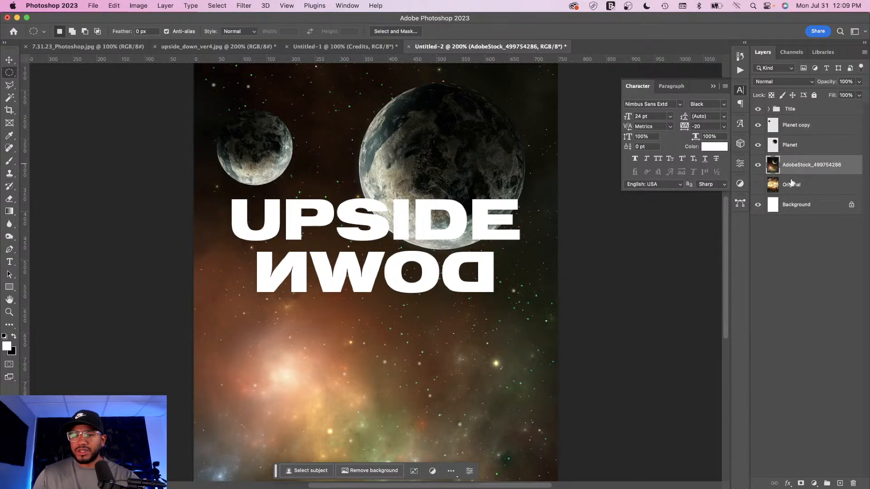
pyautogui.press('super+minus')
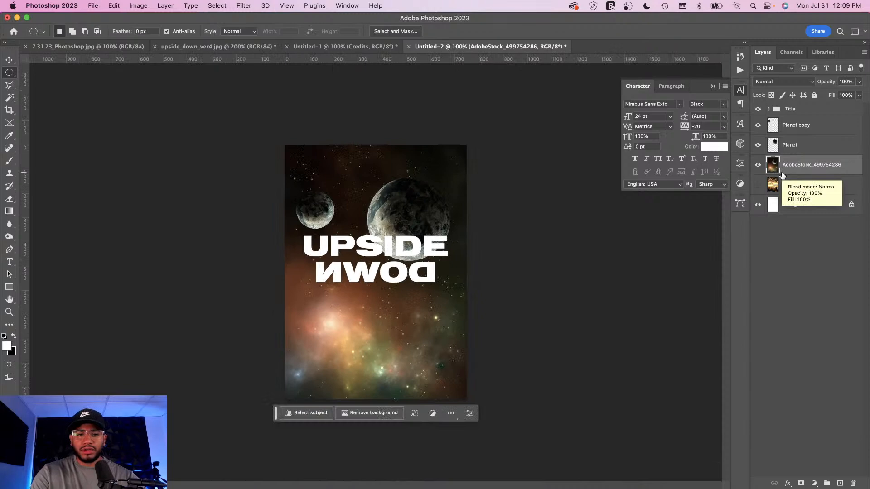
pyautogui.press('super+plus')
pyautogui.press('super+minus')
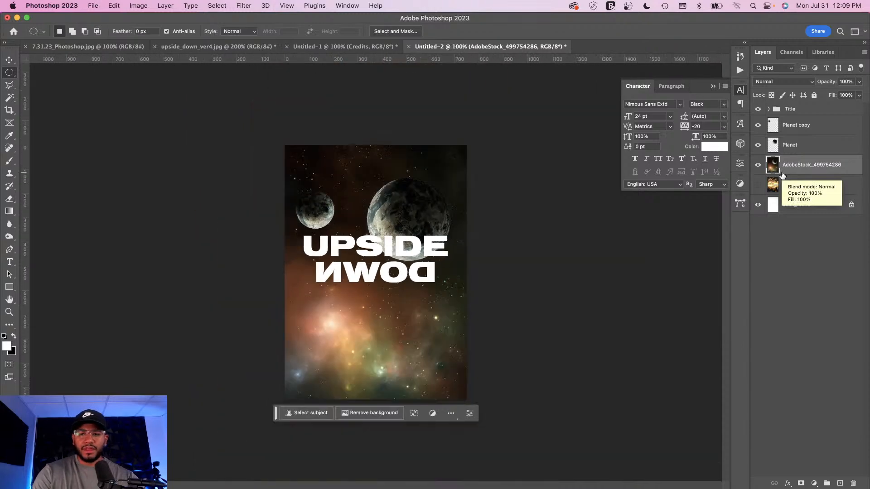
pyautogui.click(815, 483)
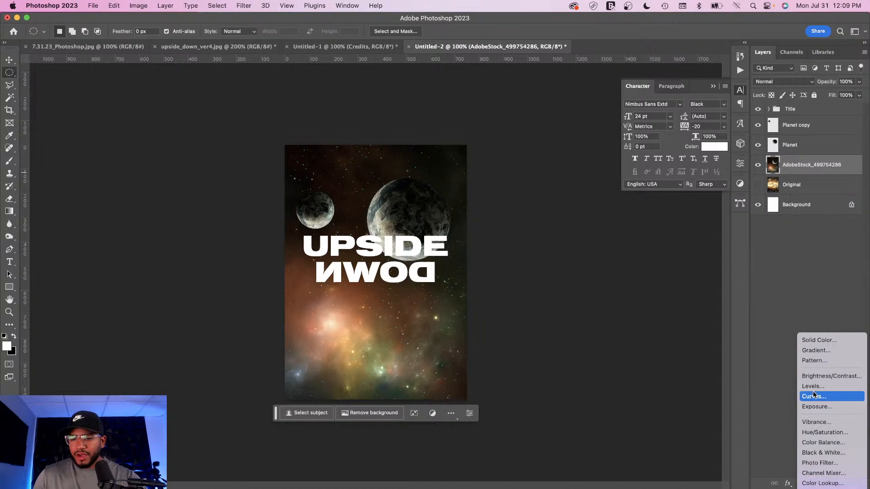
pyautogui.click(778, 398)
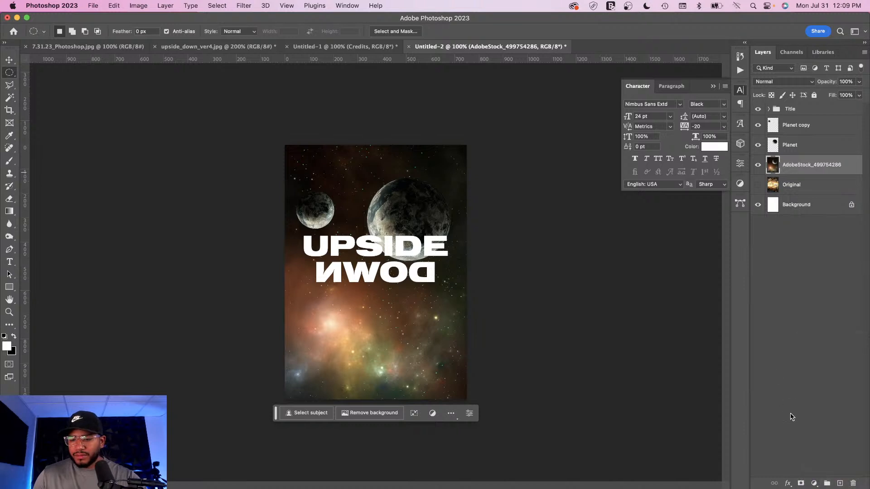
pyautogui.click(814, 483)
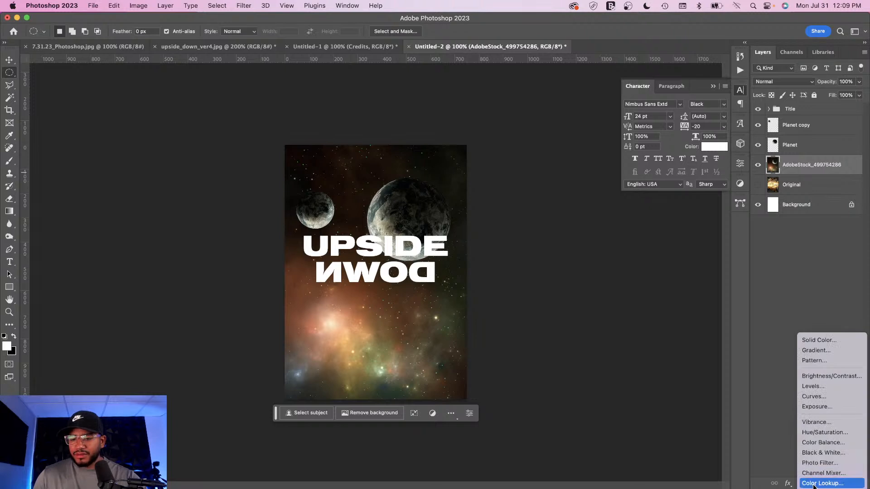
pyautogui.click(820, 484)
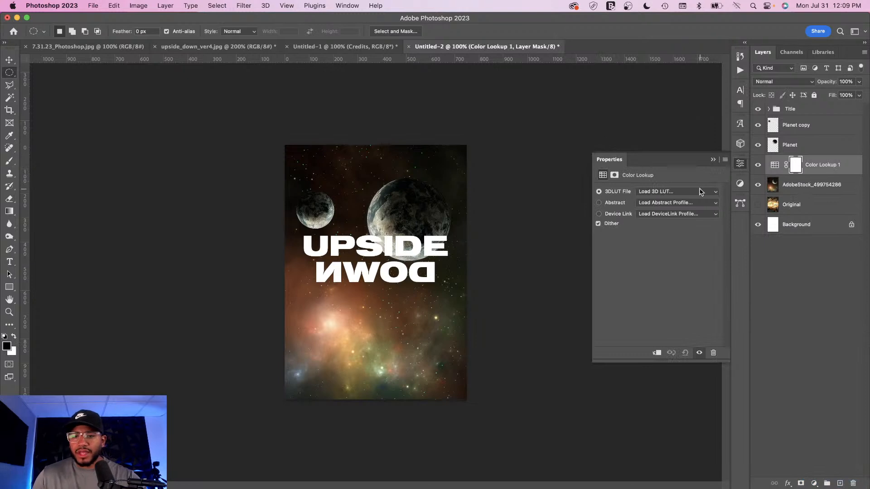
# Step: Try the Bleach Bypass, Candlelight, Crisp_Warm, Crisp_Winter and DropBlues looks as the Color Lookup's 3DLUT file
pyautogui.click(701, 192)
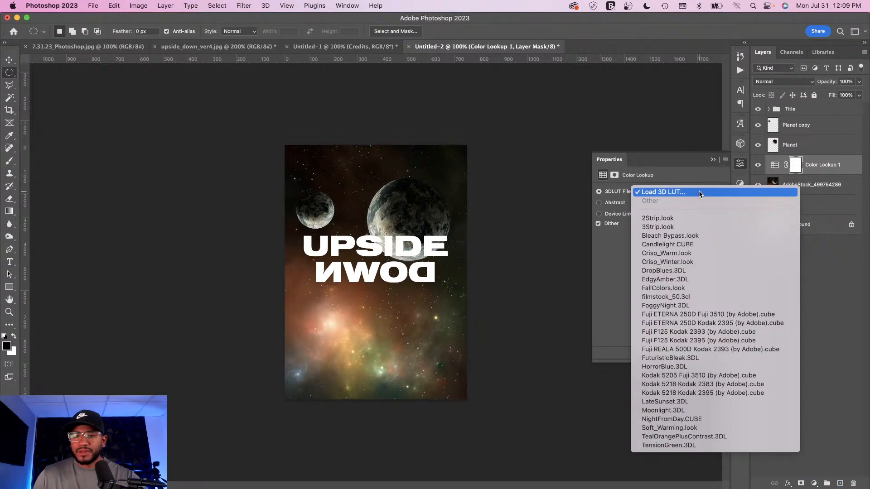
pyautogui.click(670, 237)
pyautogui.click(671, 192)
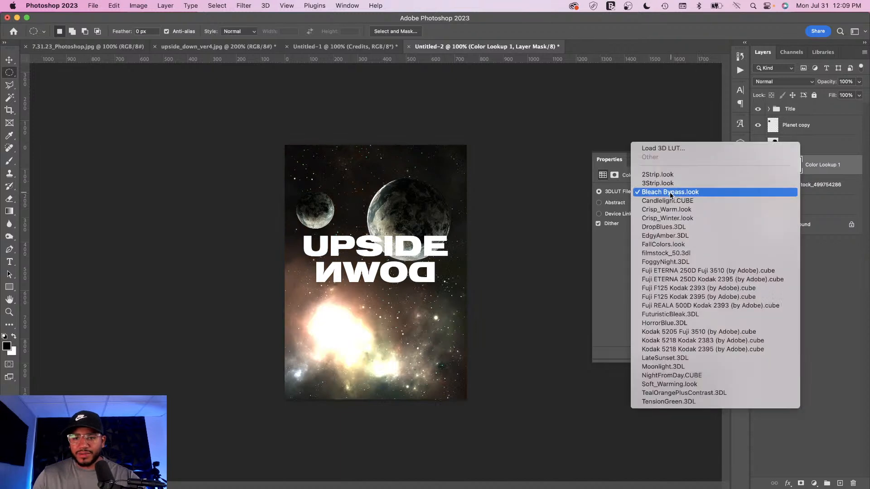
pyautogui.click(671, 202)
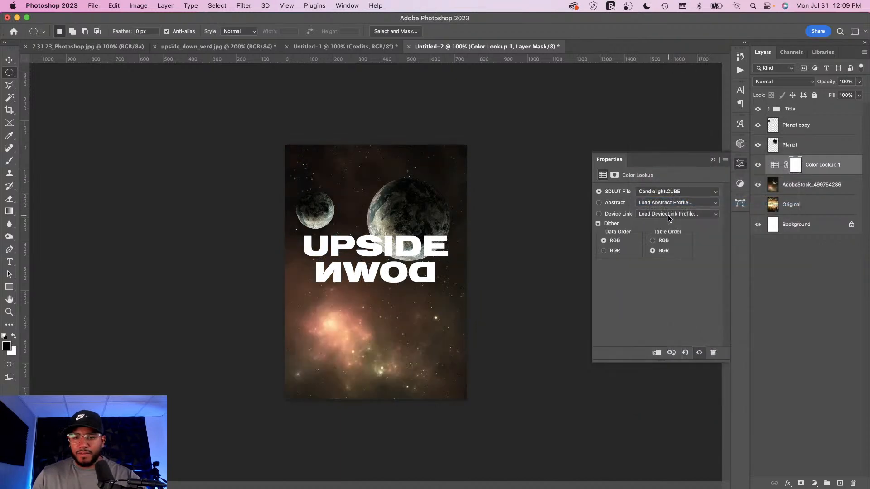
pyautogui.click(671, 192)
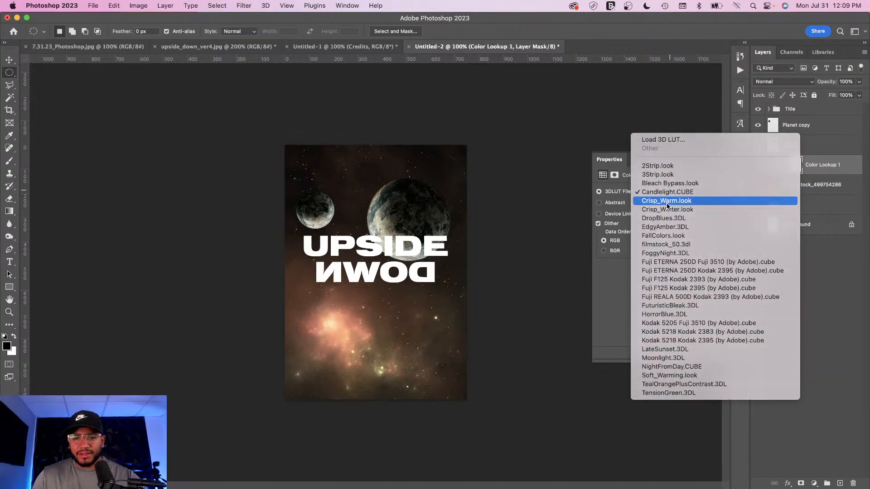
pyautogui.click(667, 202)
pyautogui.click(683, 194)
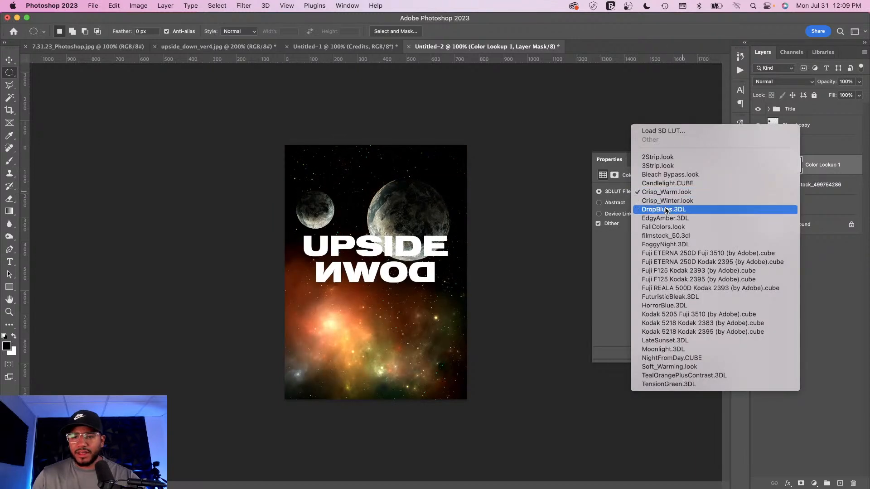
pyautogui.click(675, 202)
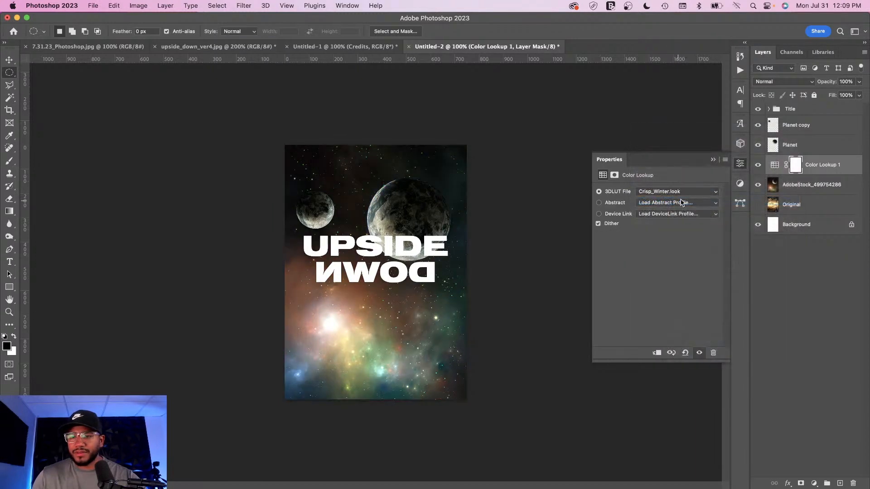
pyautogui.click(670, 194)
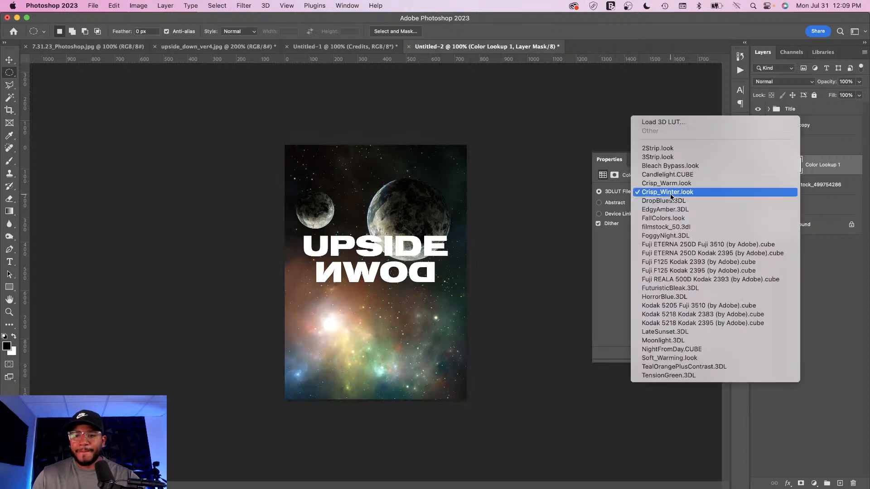
pyautogui.click(669, 201)
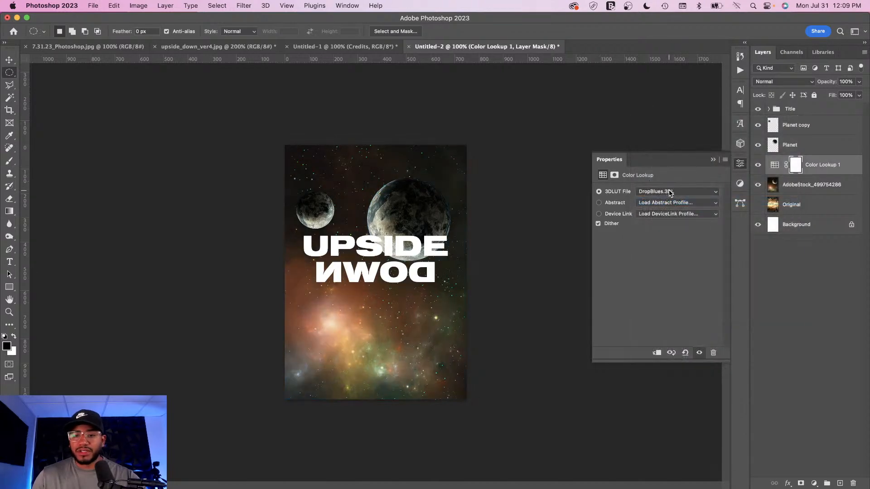
# Step: Compare the FallColors, filmstock_50 and HorrorBlue looks, then set the 3DLUT file to NightFromDay.CUBE
pyautogui.click(670, 194)
pyautogui.click(668, 208)
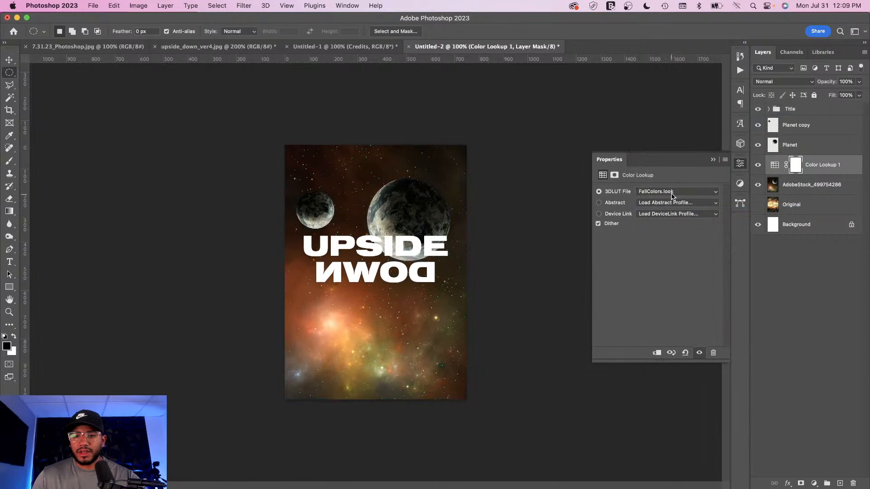
pyautogui.click(671, 194)
pyautogui.click(670, 198)
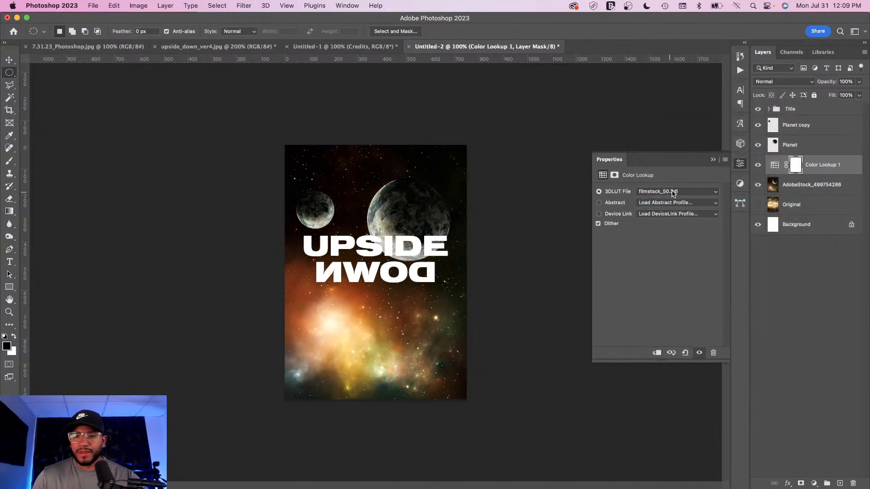
pyautogui.click(671, 194)
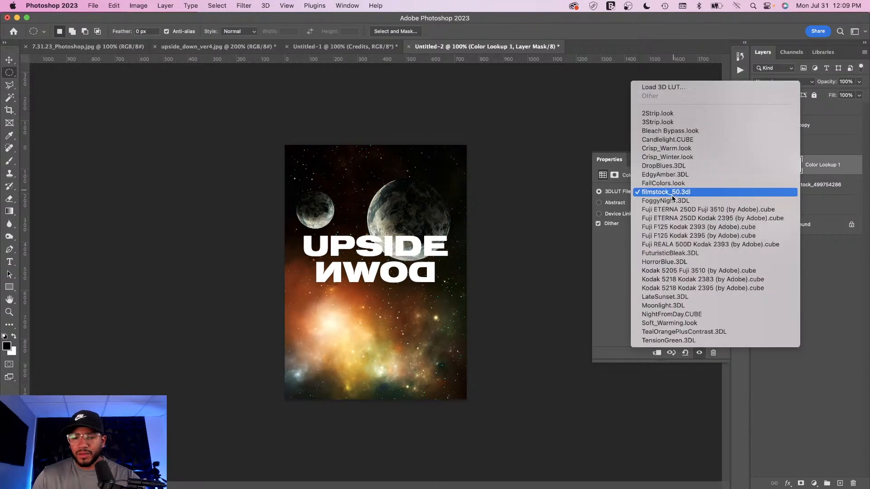
pyautogui.click(670, 263)
pyautogui.click(667, 195)
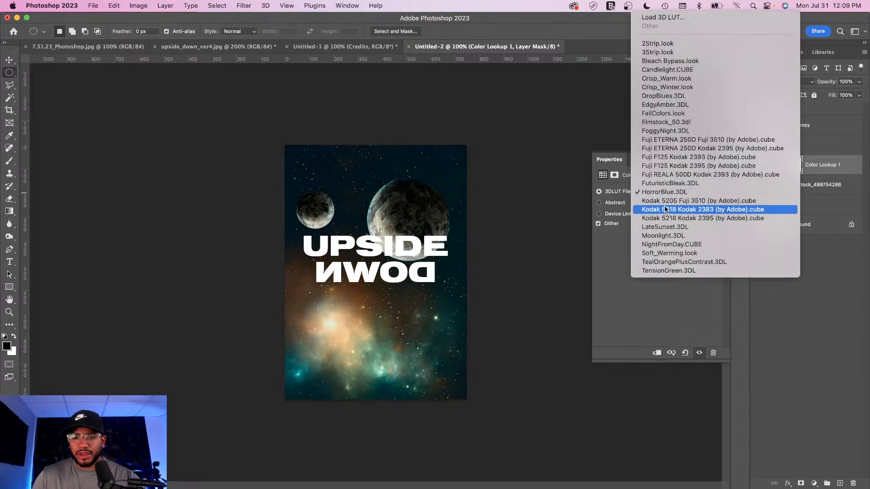
pyautogui.click(664, 244)
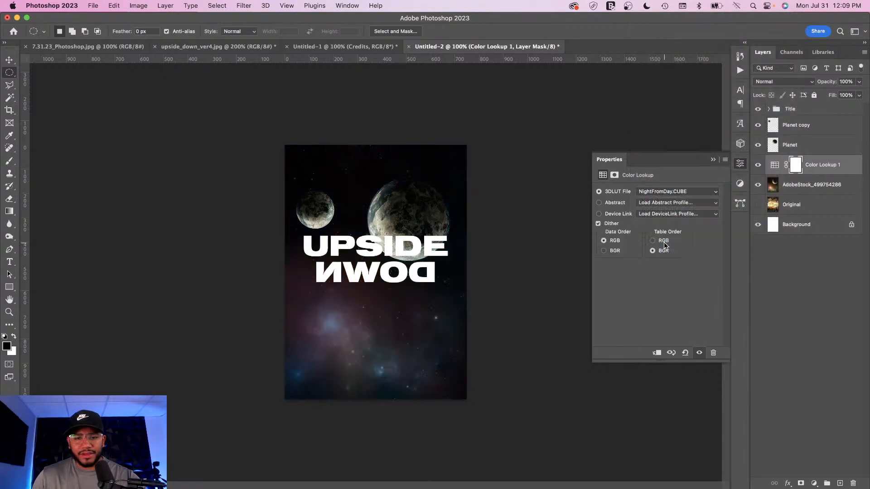
# Step: Set the Color Lookup's 3DLUT file to Moonlight.3DL
pyautogui.click(665, 192)
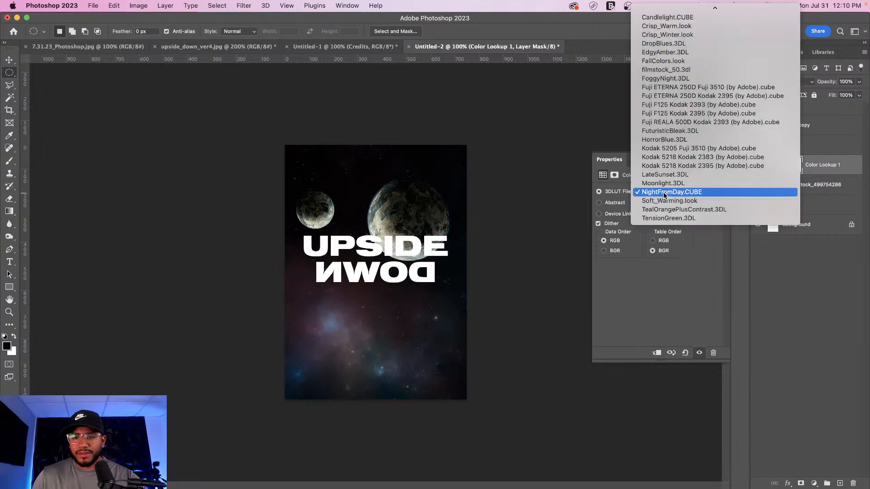
pyautogui.click(667, 186)
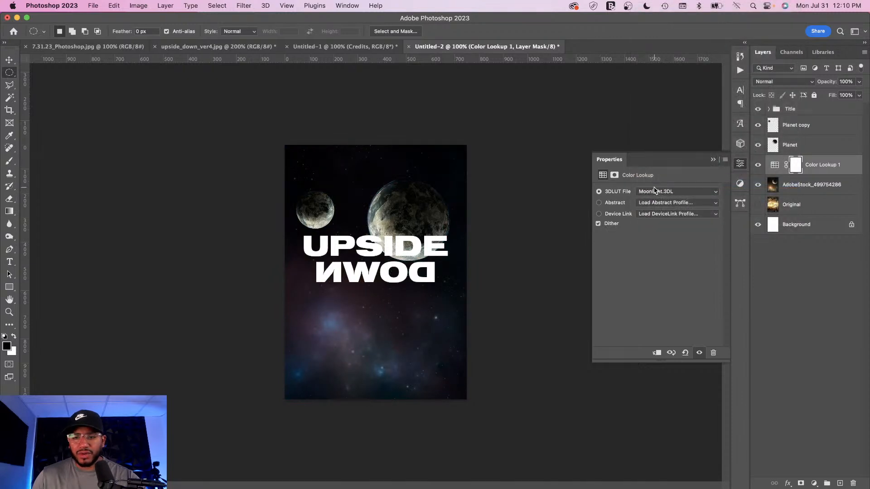
pyautogui.click(667, 193)
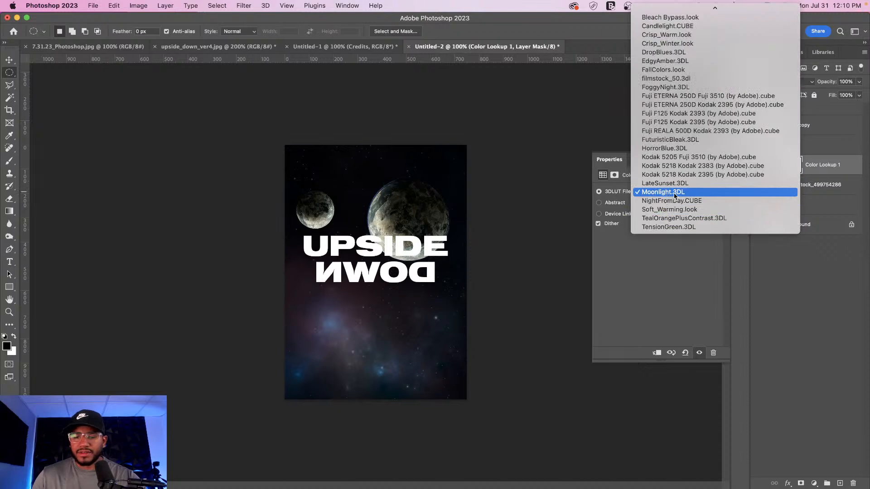
pyautogui.click(702, 194)
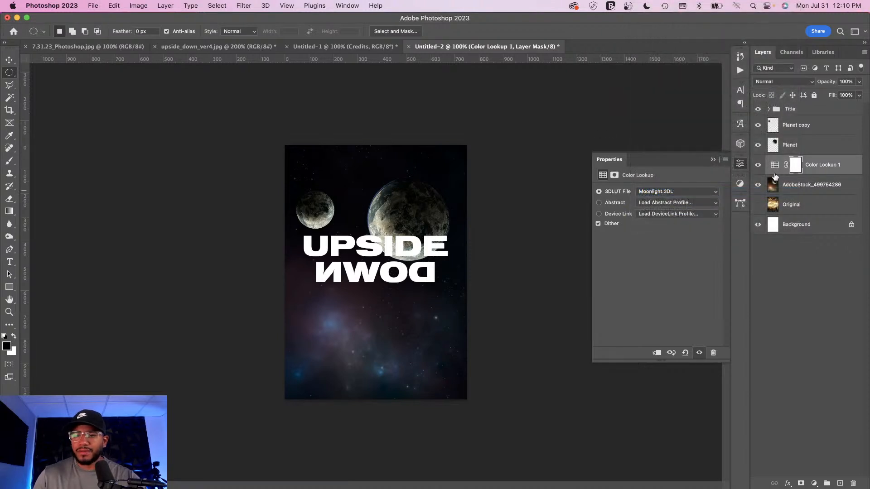
# Step: Set the Color Lookup adjustment layer's blend mode to Color Dodge
pyautogui.click(775, 166)
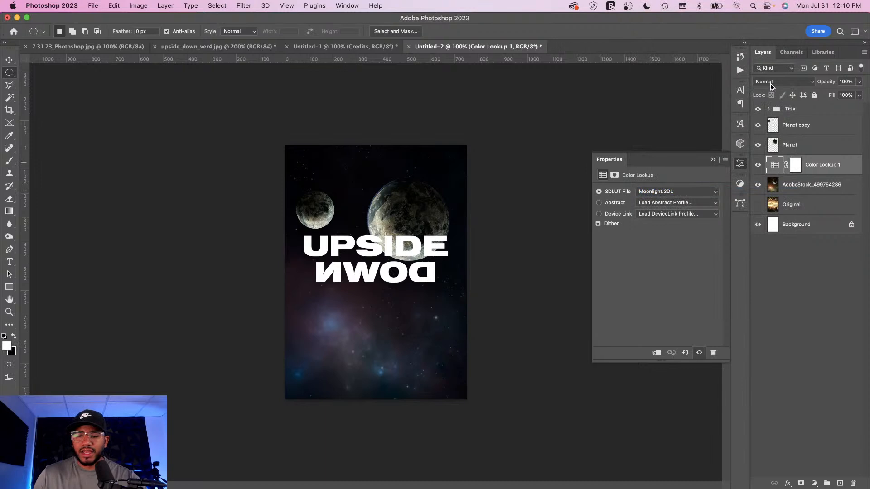
pyautogui.click(794, 166)
pyautogui.click(775, 166)
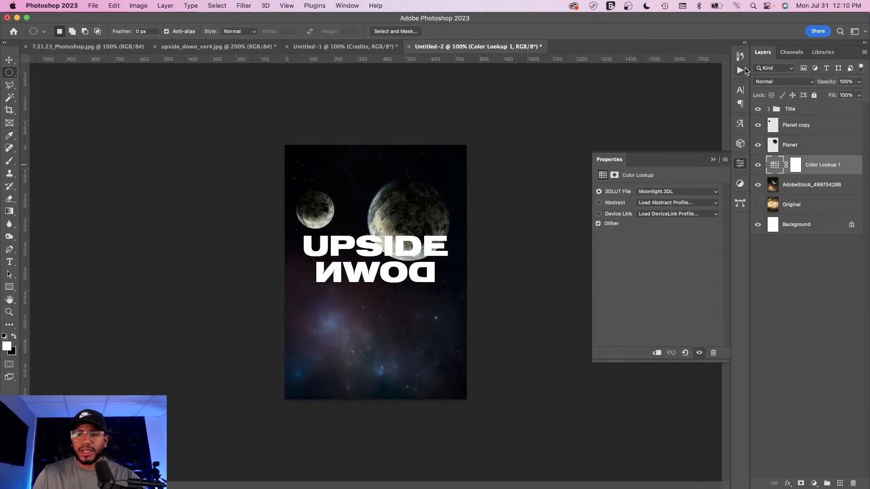
pyautogui.click(778, 84)
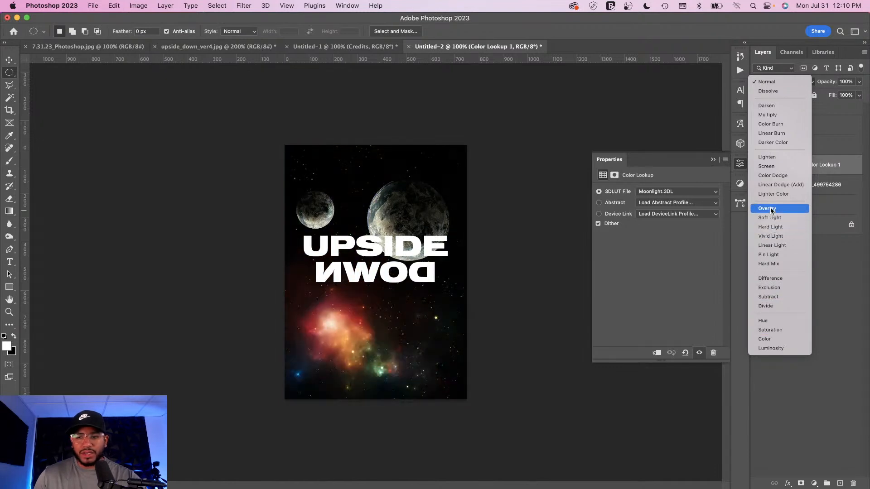
pyautogui.click(771, 178)
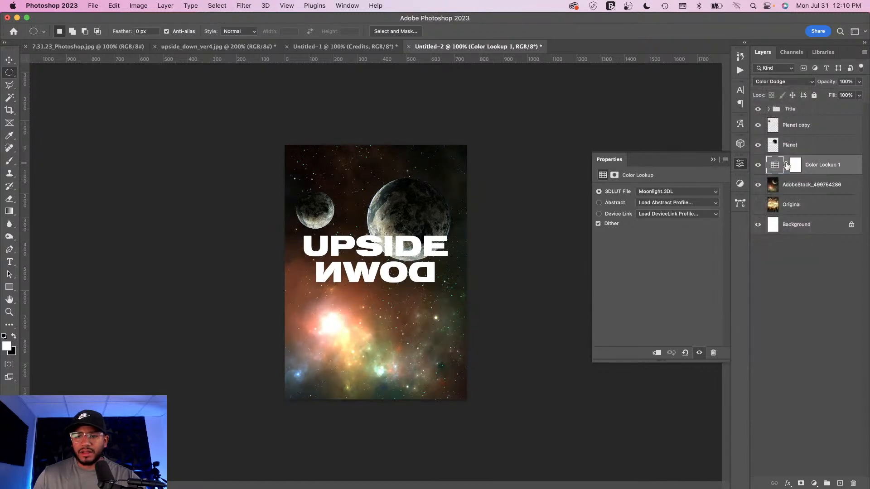
# Step: Toggle the Color Lookup layer's visibility on and off to compare the graded background
pyautogui.click(757, 165)
pyautogui.click(758, 166)
pyautogui.click(757, 166)
pyautogui.click(757, 166)
pyautogui.click(757, 165)
pyautogui.click(757, 166)
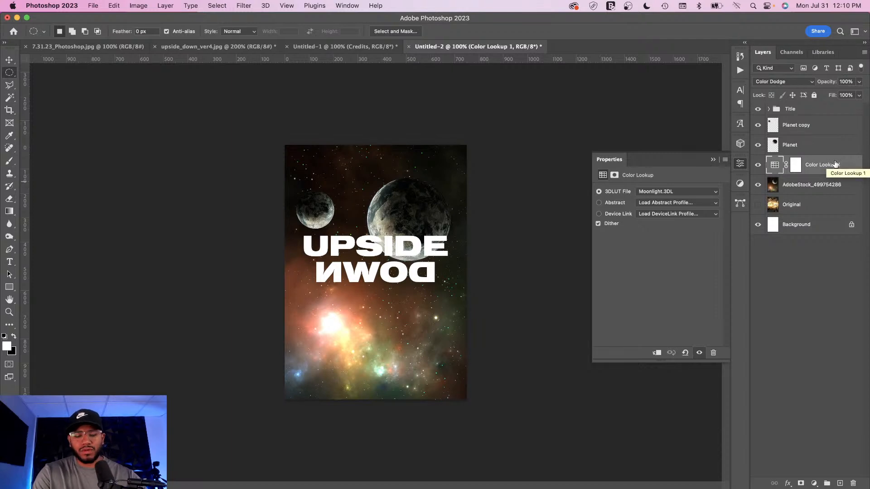
# Step: Create a new empty layer named Dark bottom sec above the Color Lookup layer
pyautogui.press('super+shift+n')
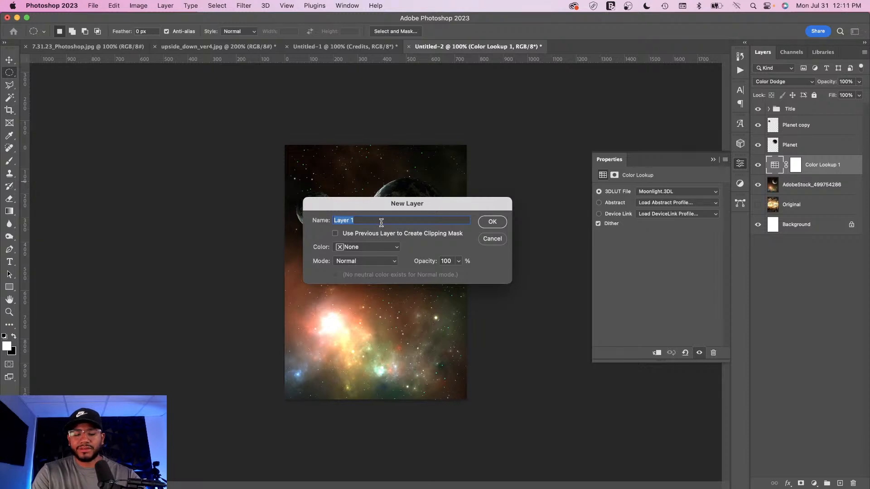
pyautogui.write('Dark bottom se')
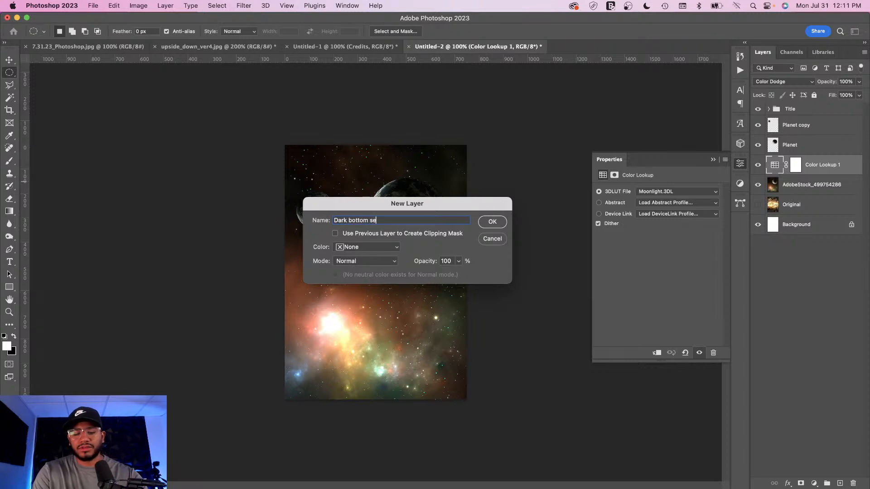
pyautogui.write('c')
pyautogui.press('Return')
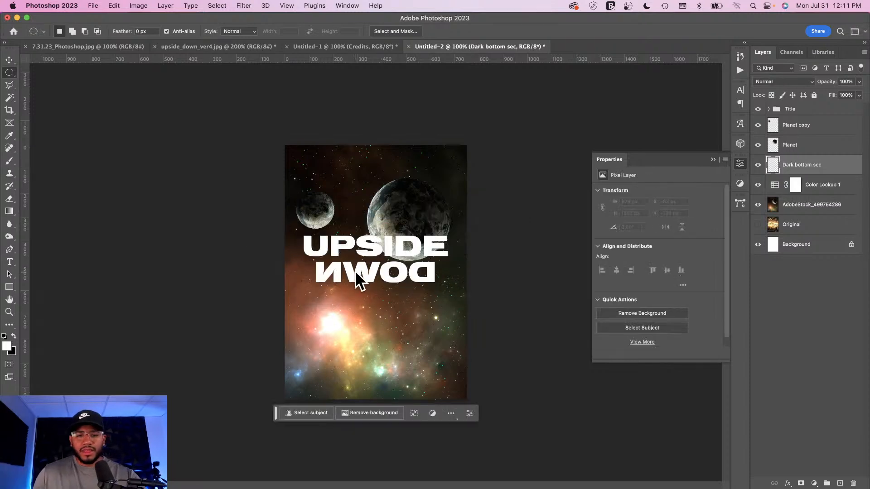
# Step: Paint black with a large soft brush at 67% opacity over the poster's lower half to darken it
pyautogui.press('b')
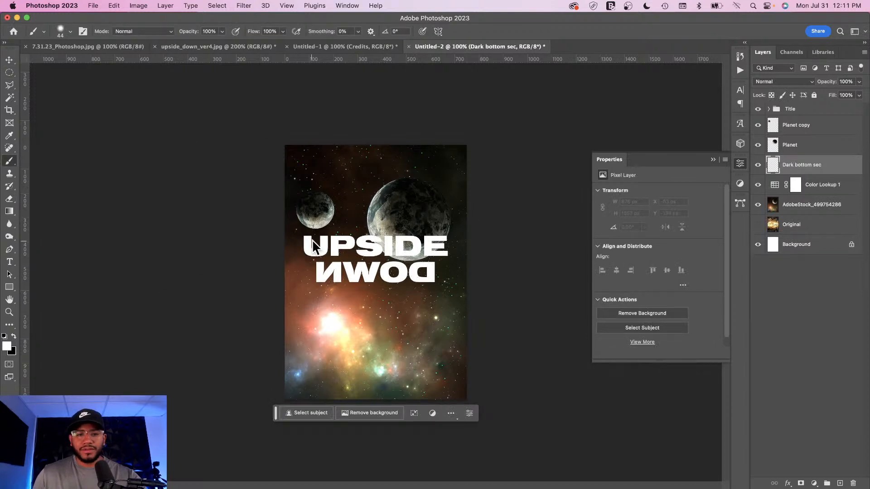
pyautogui.press(']')
pyautogui.press(']')
pyautogui.press(']')
pyautogui.press(']')
pyautogui.press(']')
pyautogui.press(']')
pyautogui.press(']')
pyautogui.press(']')
pyautogui.press(']')
pyautogui.press(']')
pyautogui.press(']')
pyautogui.press(']')
pyautogui.press(']')
pyautogui.press(']')
pyautogui.press(']')
pyautogui.press(']')
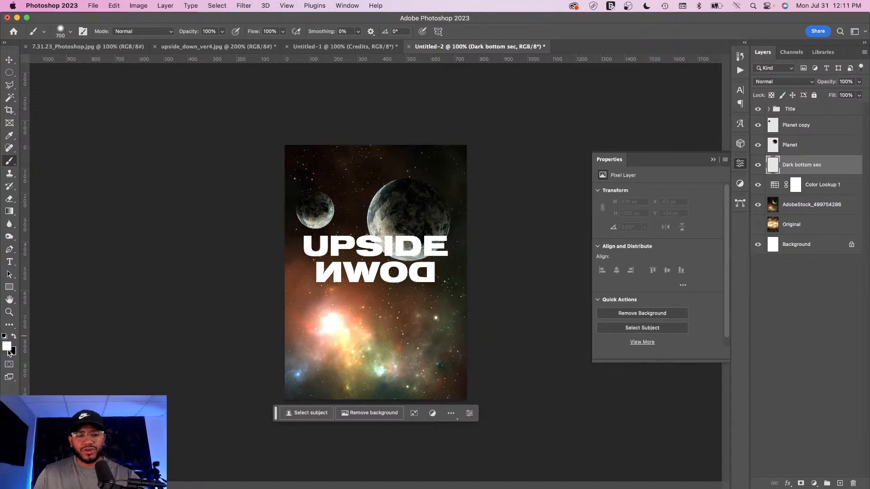
pyautogui.press('x')
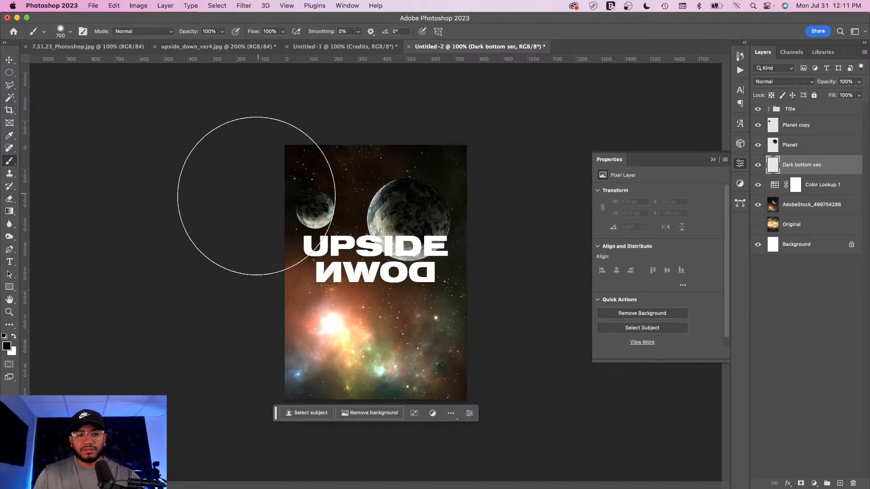
pyautogui.click(222, 31)
pyautogui.moveTo(224, 44); pyautogui.dragTo(208, 45)
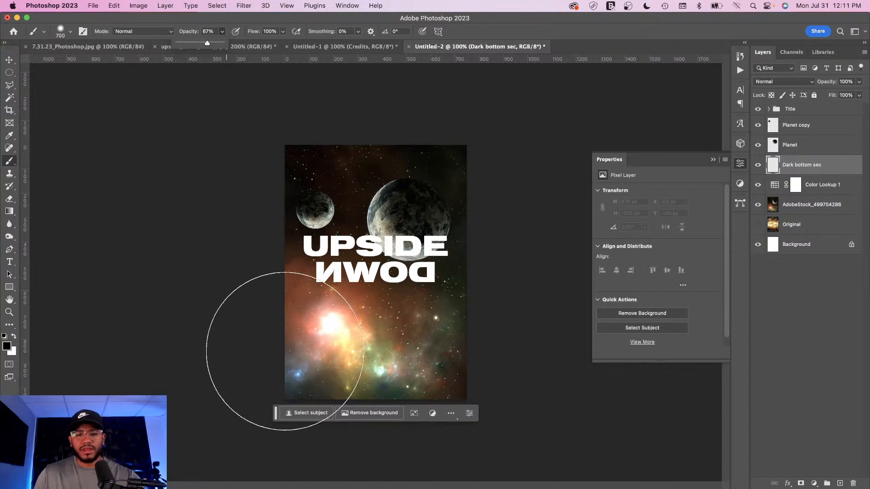
pyautogui.press(']')
pyautogui.moveTo(281, 371)
pyautogui.mouseDown()
pyautogui.moveTo(340, 395)
pyautogui.moveTo(458, 369)
pyautogui.moveTo(479, 381)
pyautogui.moveTo(398, 399)
pyautogui.moveTo(287, 383)
pyautogui.moveTo(254, 331)
pyautogui.moveTo(254, 344)
pyautogui.mouseUp()
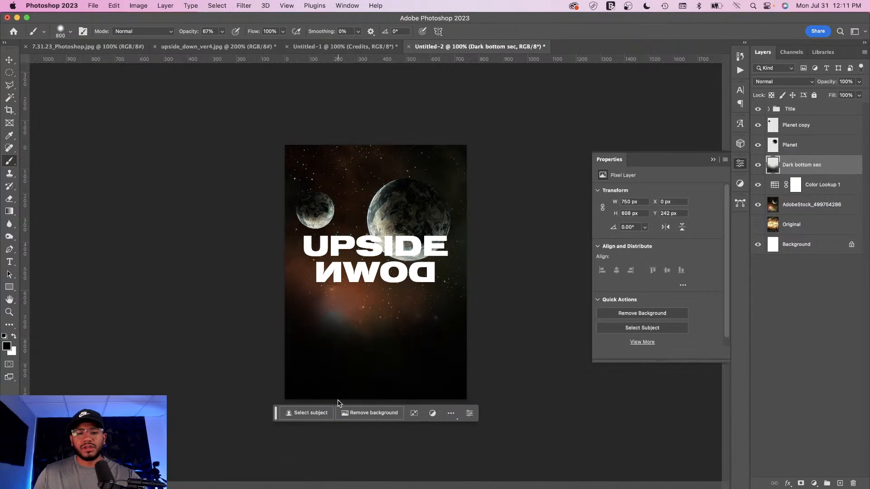
# Step: Reduce the brush to about 500 px and paint black along the poster's top edge
pyautogui.press('[')
pyautogui.press('[')
pyautogui.press('[')
pyautogui.press('[')
pyautogui.press('[')
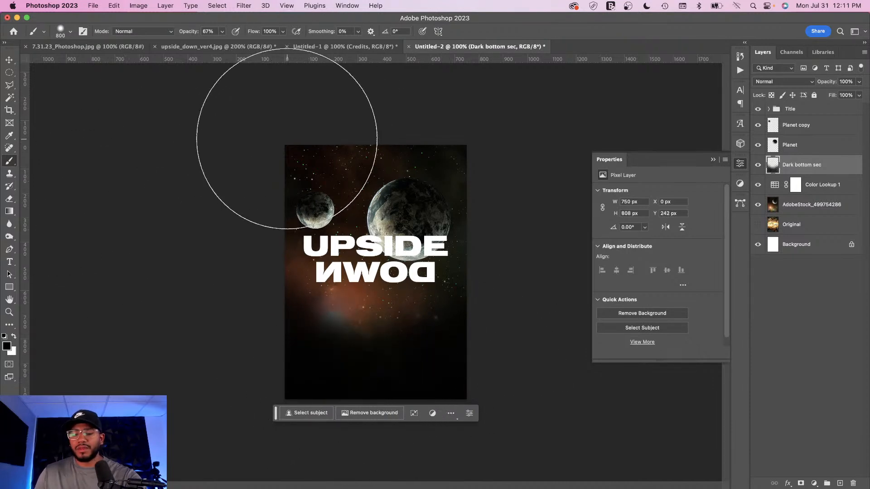
pyautogui.press(']')
pyautogui.click(286, 138)
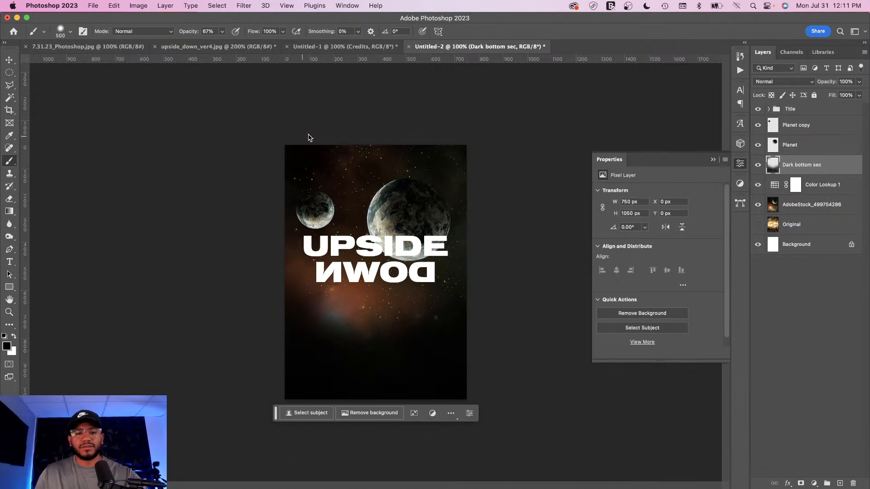
pyautogui.click(455, 129)
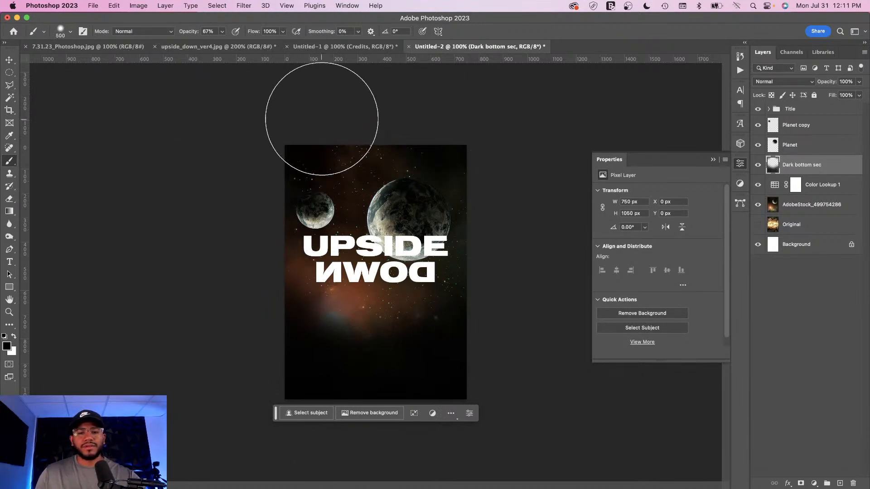
# Step: Group all the new poster layers from the AdobeStock background to Title into a group named New Poster
pyautogui.click(9, 60)
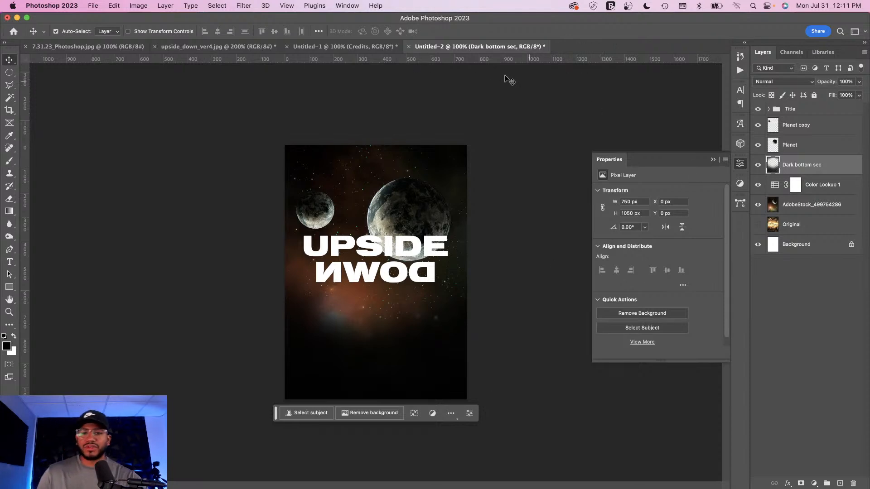
pyautogui.click(821, 205)
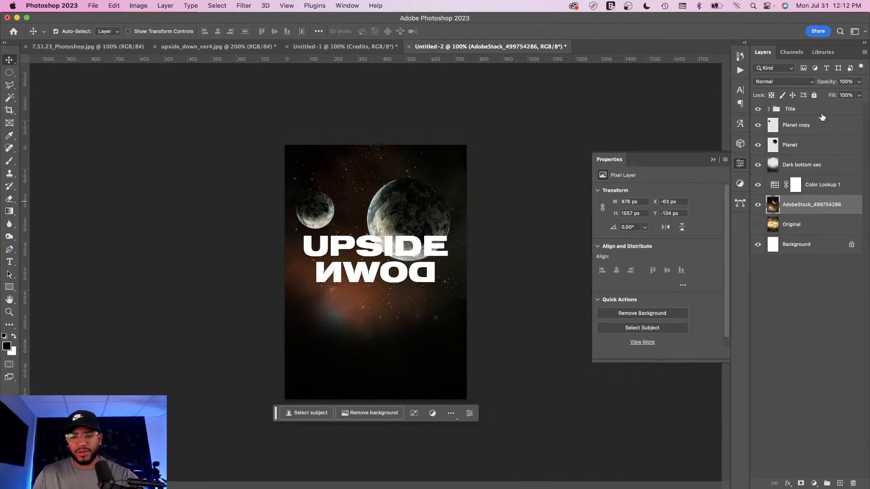
pyautogui.keyDown('shift'); pyautogui.click(826, 113); pyautogui.keyUp('shift')
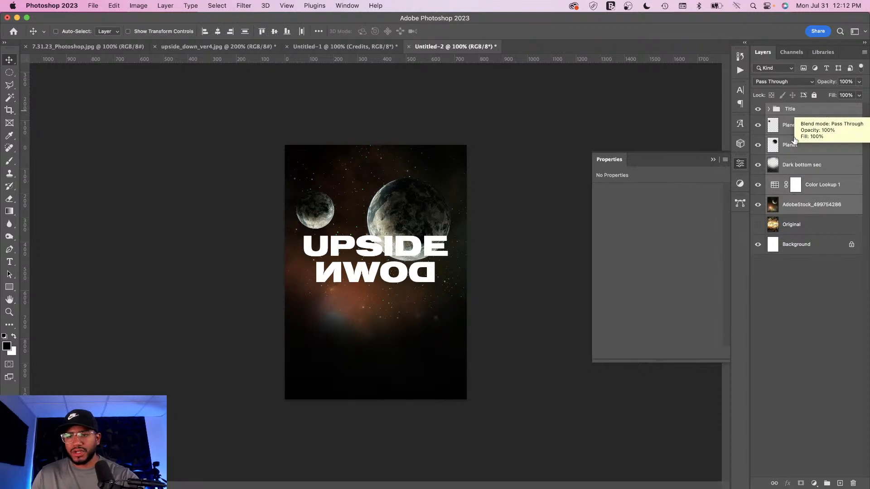
pyautogui.press('super+g')
pyautogui.doubleClick(793, 109)
pyautogui.write('New Poster')
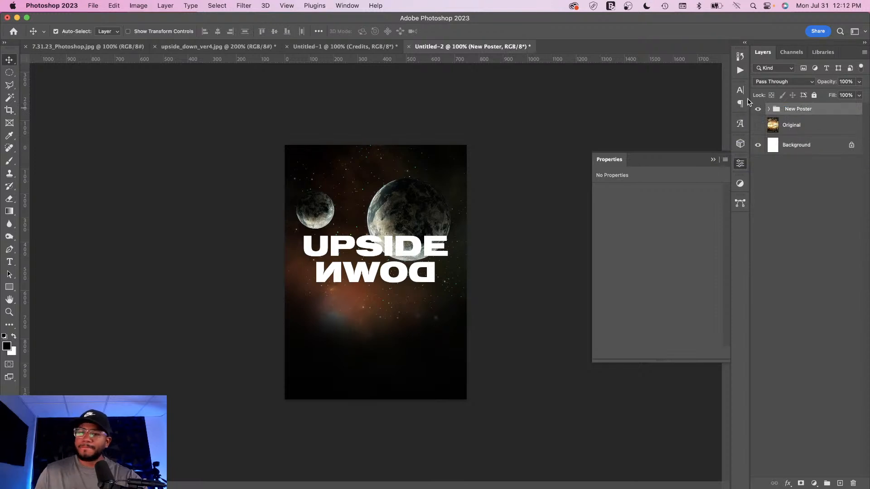
# Step: Toggle the New Poster group and the Original layer to compare the redesign with the original poster
pyautogui.click(758, 109)
pyautogui.click(758, 126)
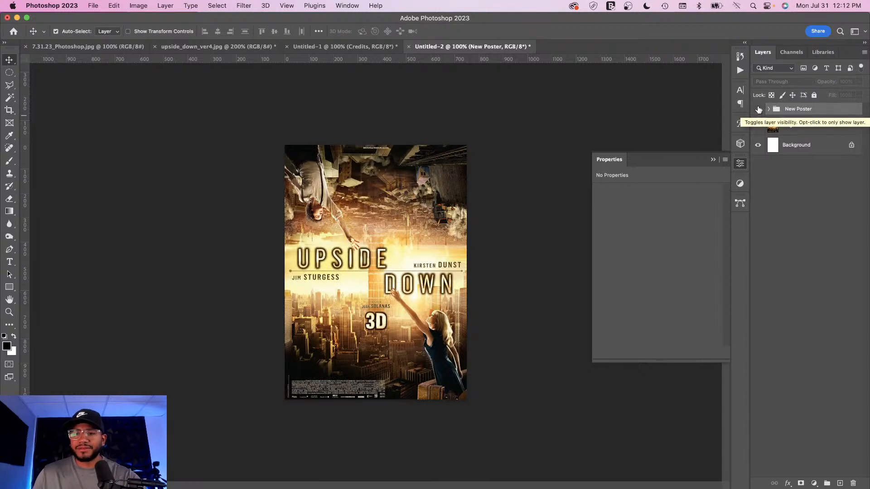
pyautogui.click(758, 109)
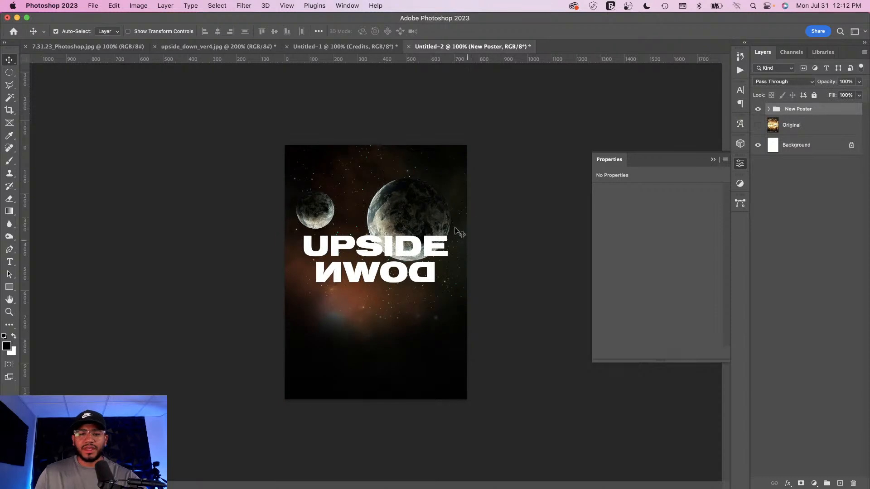
# Step: Select the UPSIDE and DOWN text layers and move the title down and scale it up slightly with Free Transform
pyautogui.press('super+equal')
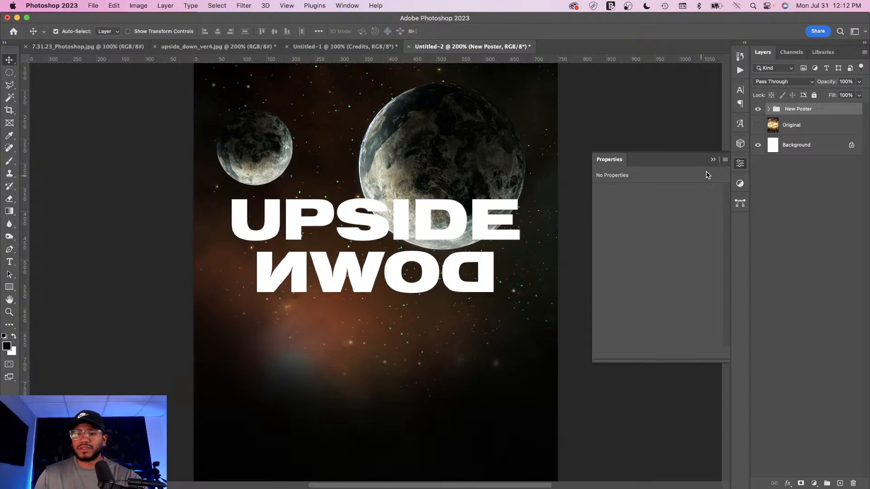
pyautogui.click(740, 163)
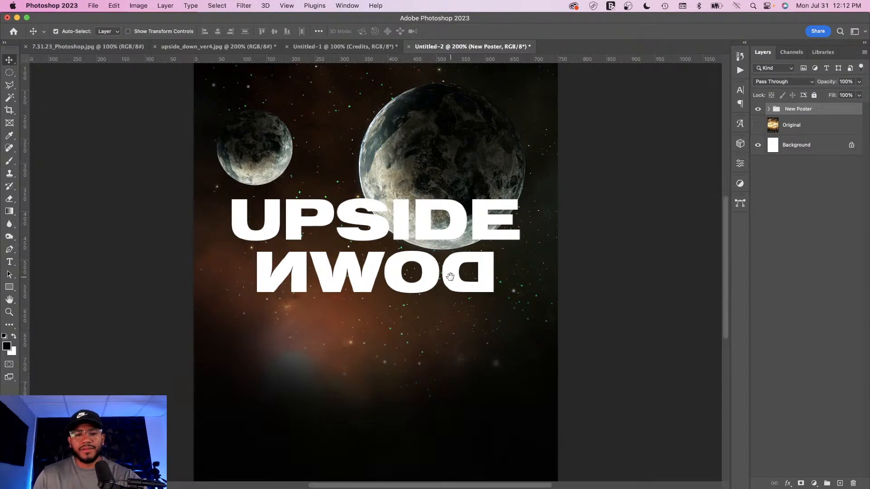
pyautogui.scroll(-3, 444, 277)
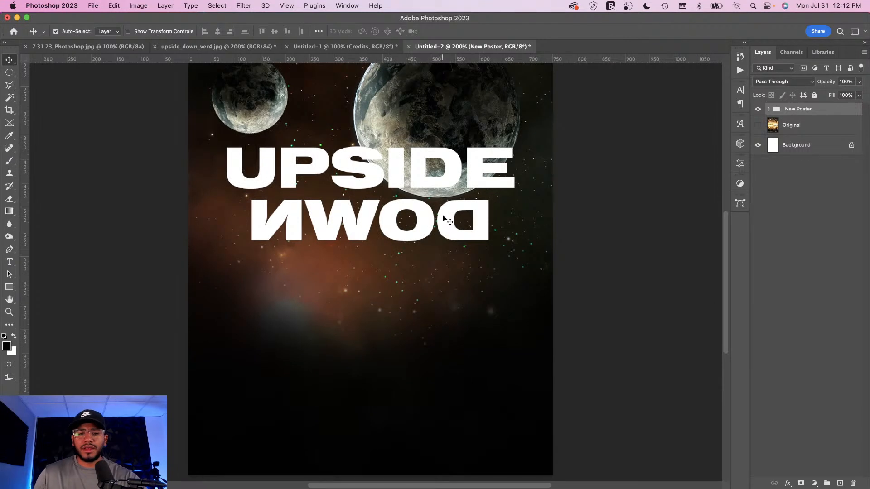
pyautogui.click(442, 217)
pyautogui.keyDown('shift'); pyautogui.click(456, 186); pyautogui.keyUp('shift')
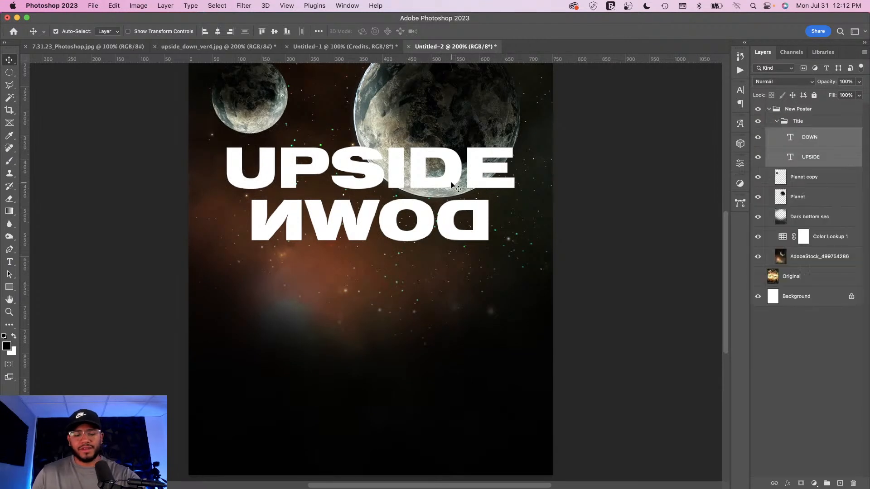
pyautogui.press('super+t')
pyautogui.moveTo(387, 197); pyautogui.dragTo(386, 212)
pyautogui.press('super+minus')
pyautogui.press('super+minus')
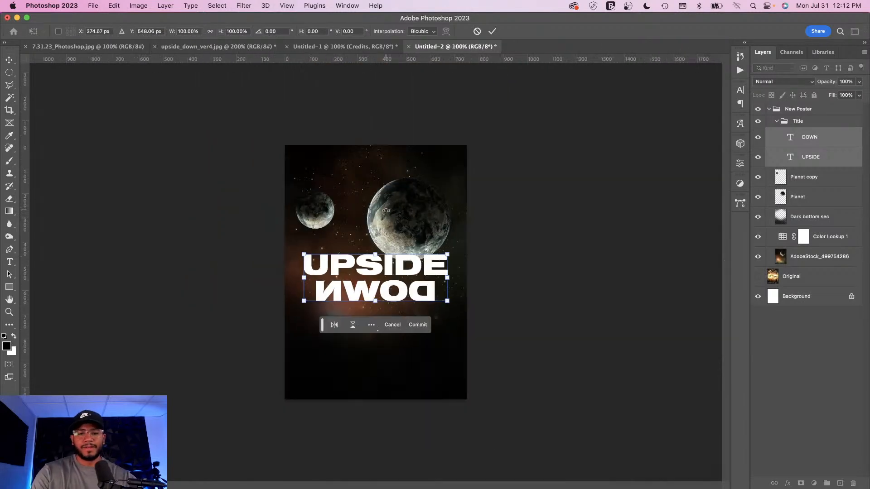
pyautogui.moveTo(448, 255); pyautogui.dragTo(454, 257)
pyautogui.press('Return')
# Step: Move the Planet layer above the Title group and shift the large planet up so it overlaps the title
pyautogui.press('super+plus')
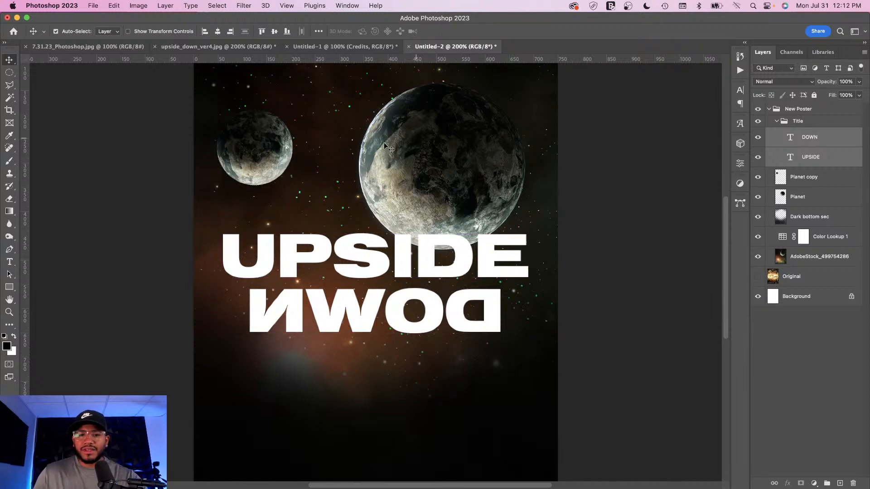
pyautogui.click(431, 166)
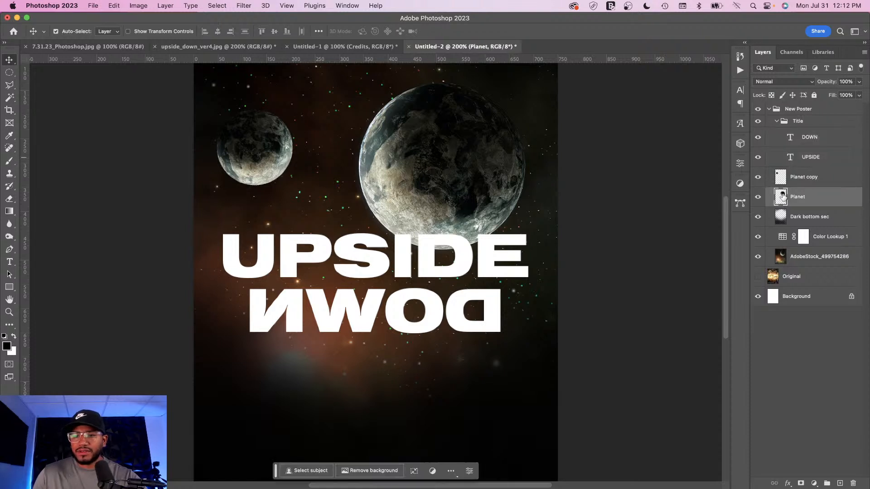
pyautogui.moveTo(782, 196); pyautogui.dragTo(788, 119)
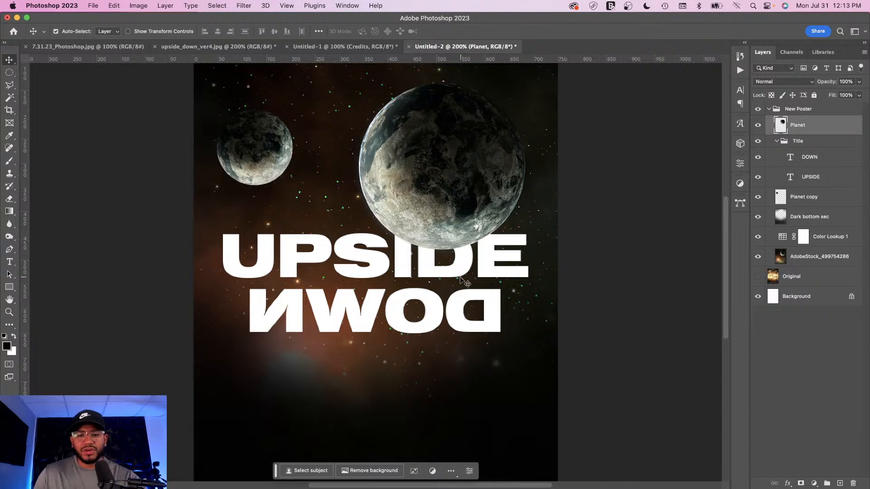
pyautogui.moveTo(457, 285); pyautogui.dragTo(451, 267)
pyautogui.press('super+minus')
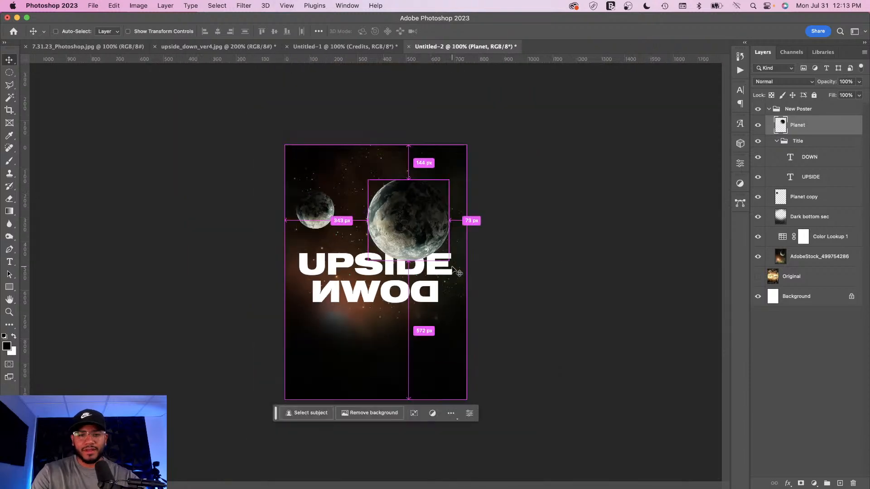
# Step: Draw a small rectangle about 33 by 72 px just below the N's stem in DOWN
pyautogui.press('super+equal')
pyautogui.press('super+minus')
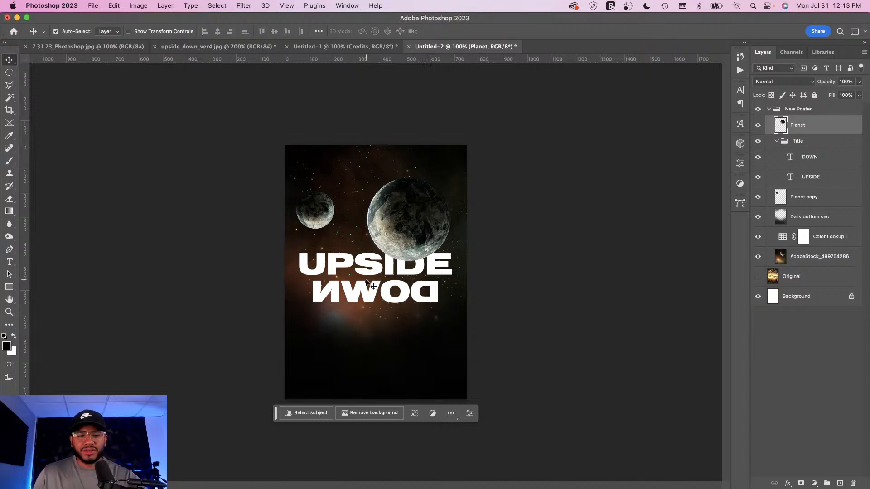
pyautogui.press('super')
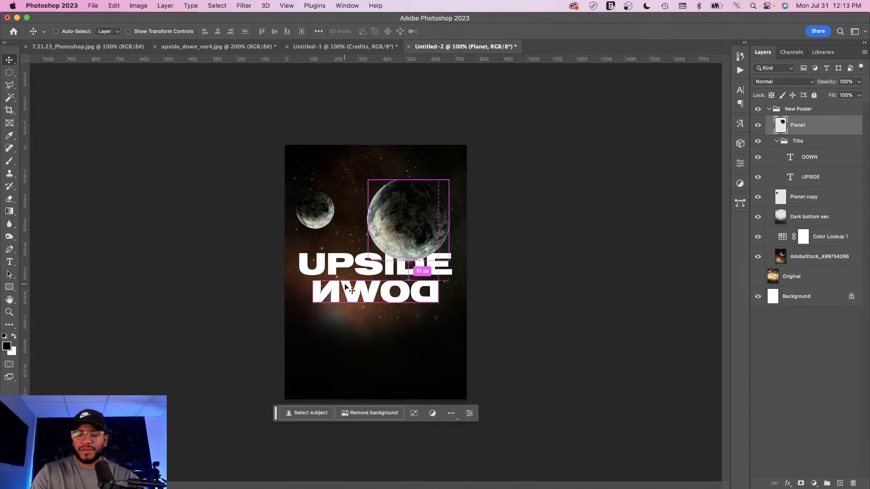
pyautogui.press('super+equal')
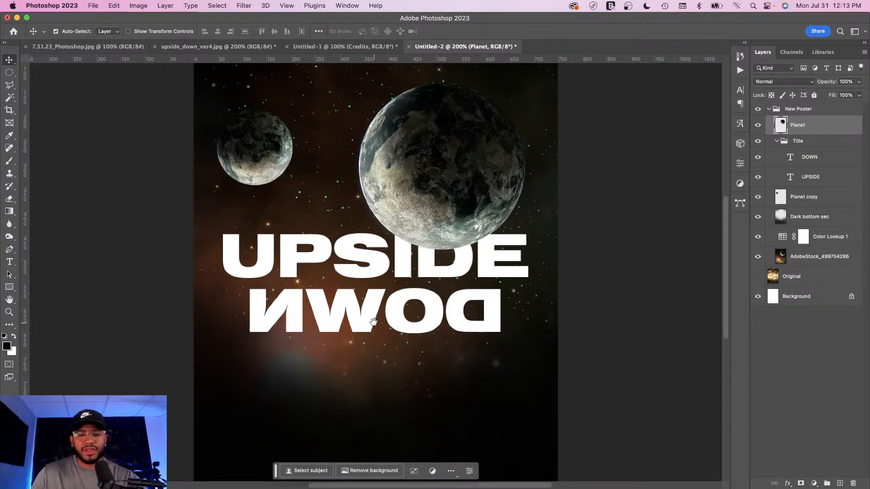
pyautogui.scroll(-5, 373, 322)
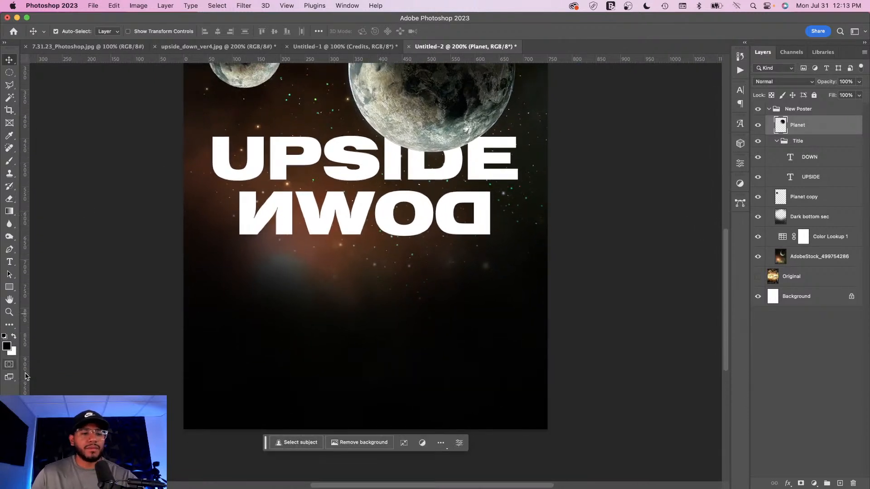
pyautogui.click(10, 287)
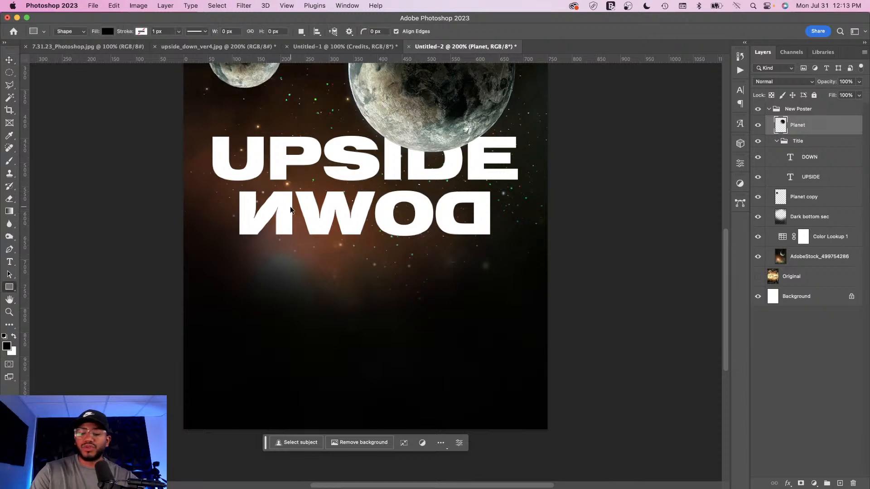
pyautogui.press('super+equal')
pyautogui.press('super+equal')
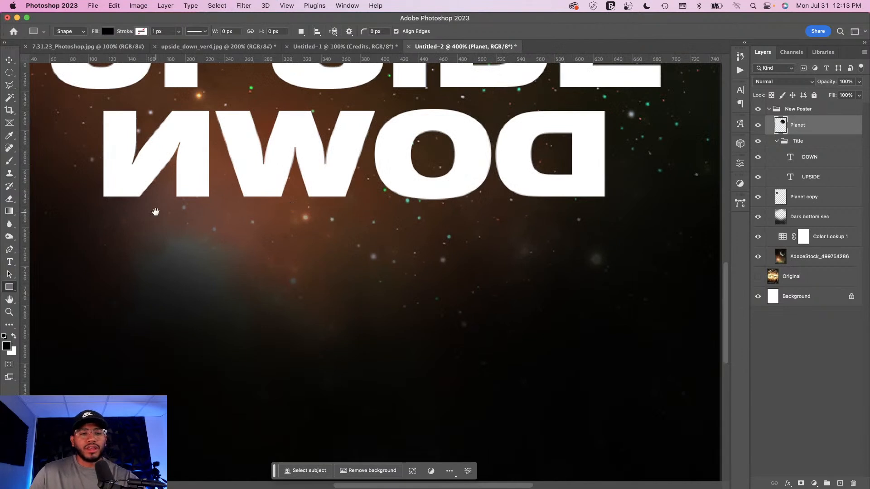
pyautogui.moveTo(155, 212); pyautogui.dragTo(302, 234)
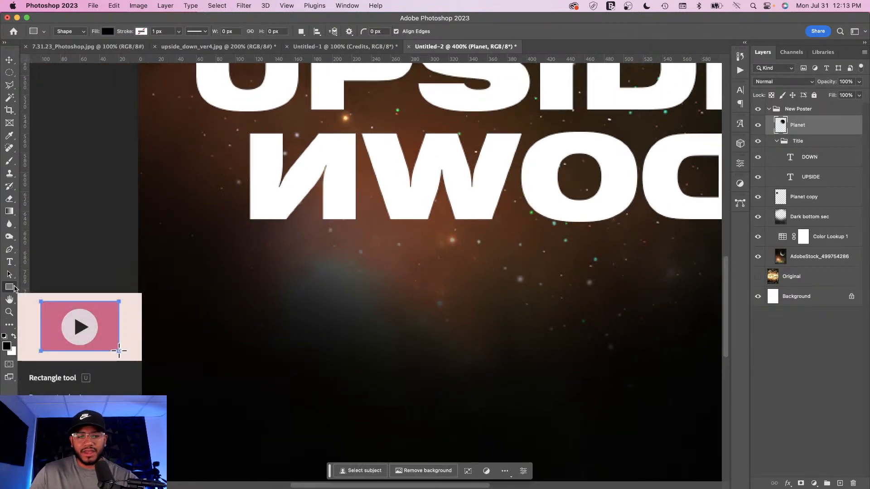
pyautogui.moveTo(324, 182); pyautogui.dragTo(356, 251)
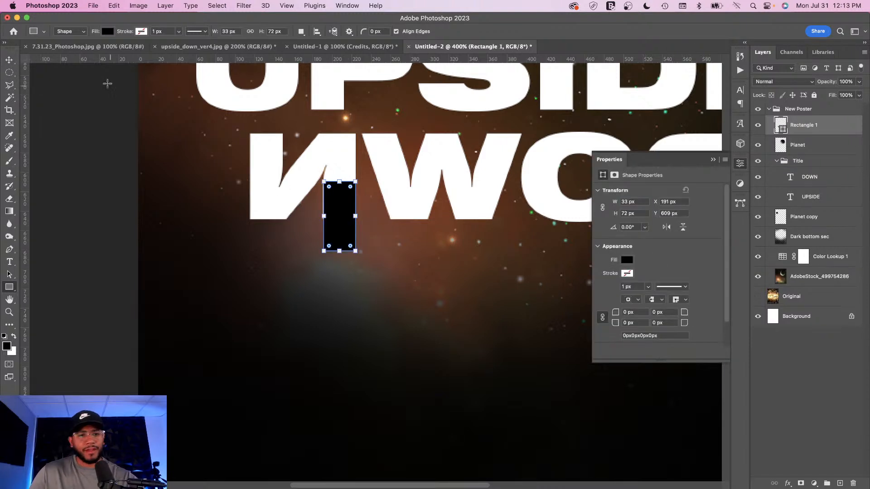
# Step: Set the rectangle's fill color to white
pyautogui.click(9, 60)
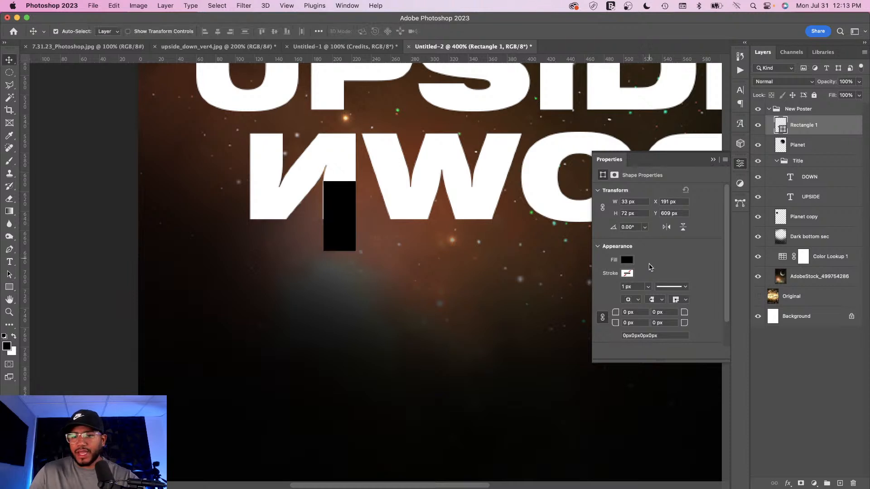
pyautogui.doubleClick(781, 125)
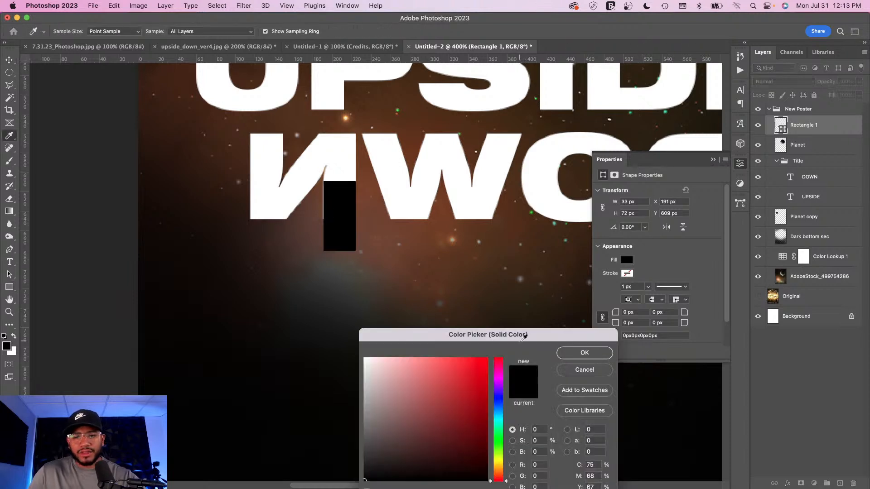
pyautogui.moveTo(384, 369); pyautogui.dragTo(349, 350)
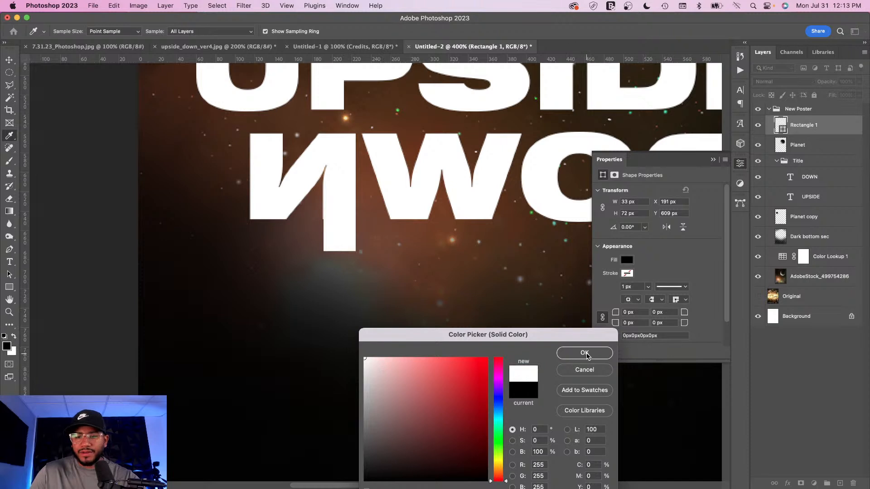
pyautogui.click(584, 353)
pyautogui.click(742, 164)
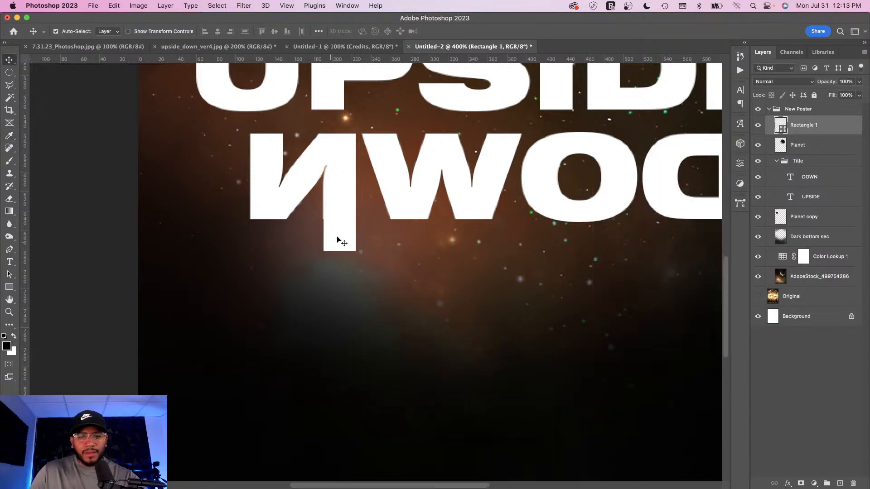
# Step: Stretch the rectangle down to the poster's bottom edge with Free Transform
pyautogui.press('super+t')
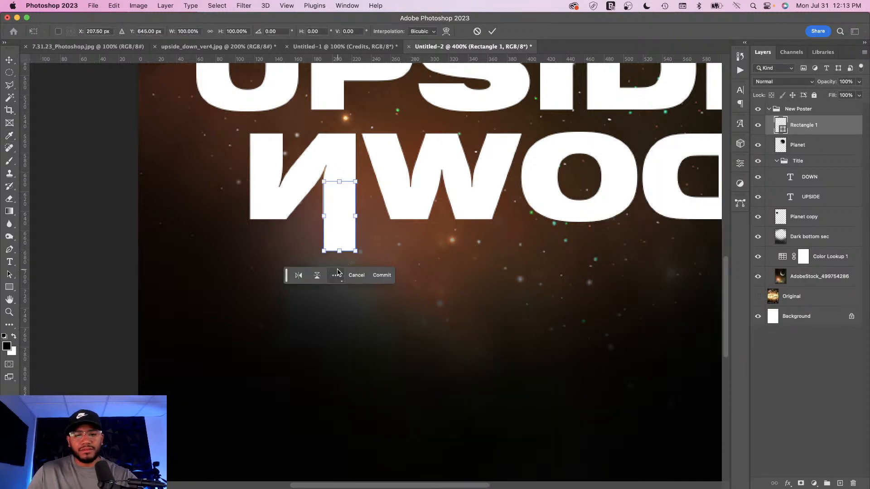
pyautogui.moveTo(339, 250); pyautogui.dragTo(333, 442)
pyautogui.press('super+minus')
pyautogui.press('super+minus')
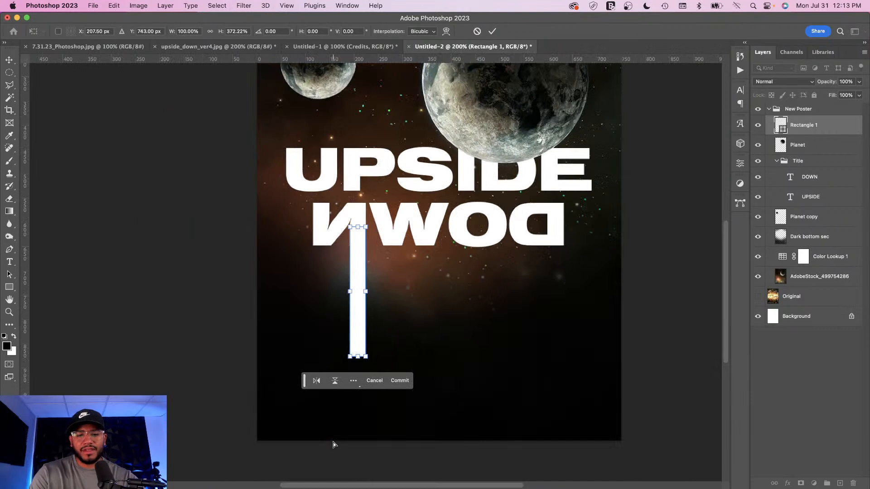
pyautogui.moveTo(357, 356); pyautogui.dragTo(350, 440)
# Step: Align the rectangle's top edge with the bottom of the N's stem and commit the transform
pyautogui.press('super+plus')
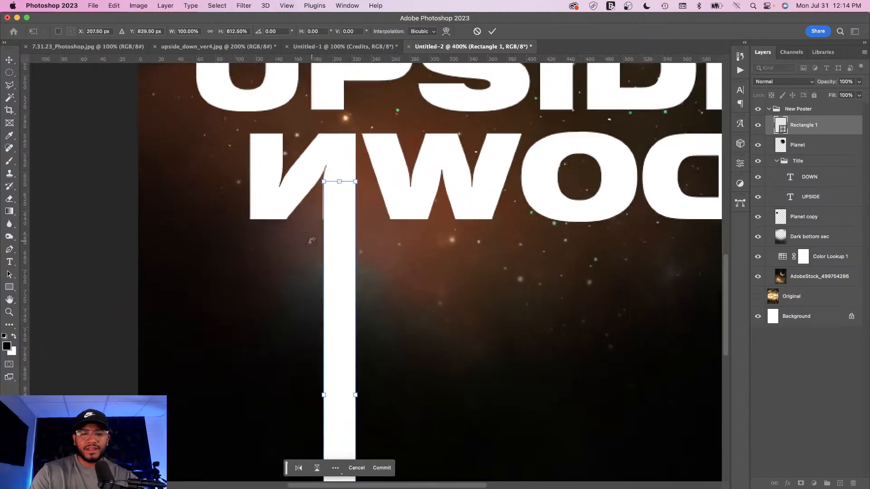
pyautogui.press('super+plus')
pyautogui.press('super+plus')
pyautogui.press('super+plus')
pyautogui.press('super+plus')
pyautogui.press('super+plus')
pyautogui.press('super+plus')
pyautogui.press('super+plus')
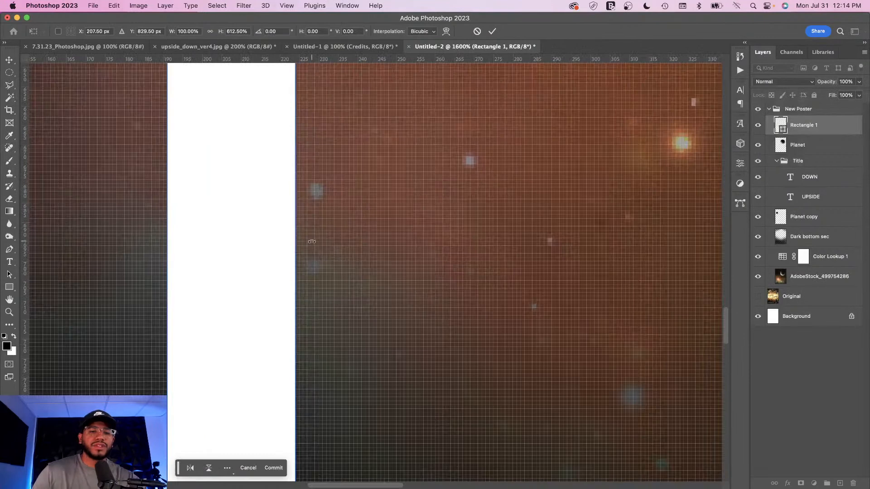
pyautogui.moveTo(252, 140); pyautogui.dragTo(337, 253)
pyautogui.moveTo(293, 154); pyautogui.dragTo(318, 314)
pyautogui.moveTo(278, 233); pyautogui.dragTo(270, 233)
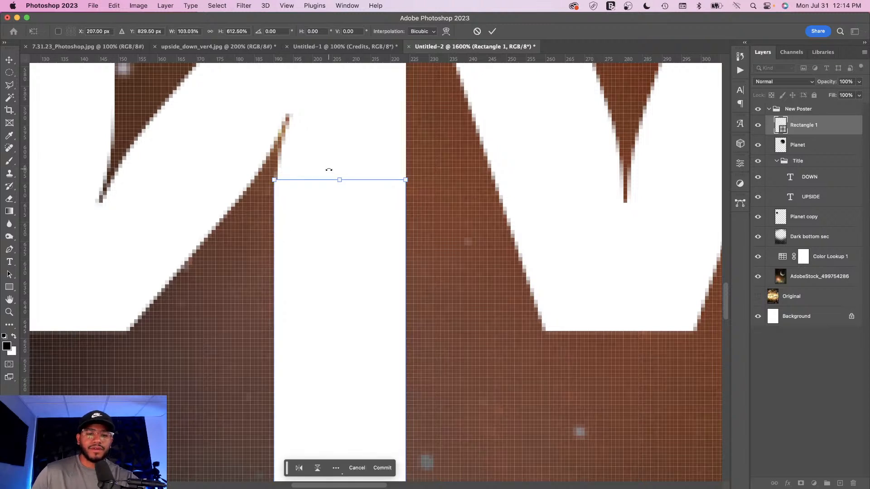
pyautogui.press('Return')
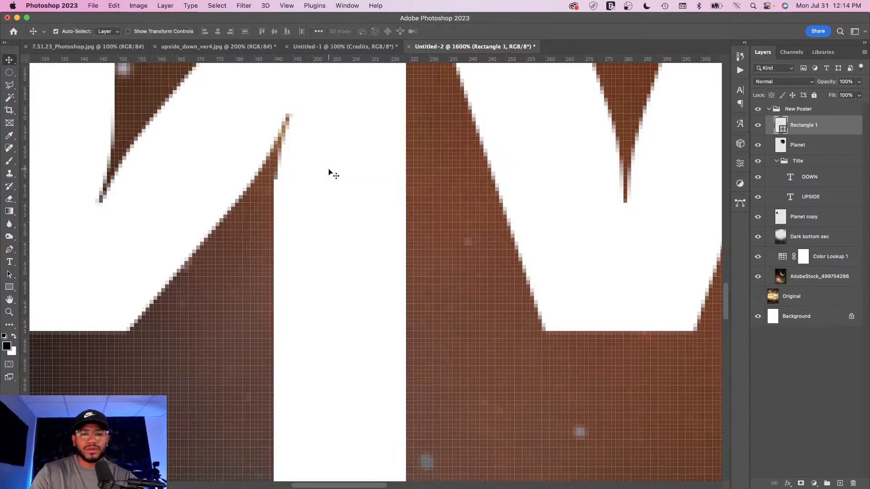
# Step: Add a layer mask to the rectangle layer
pyautogui.press('super+minus')
pyautogui.press('super+minus')
pyautogui.press('super+minus')
pyautogui.press('super+minus')
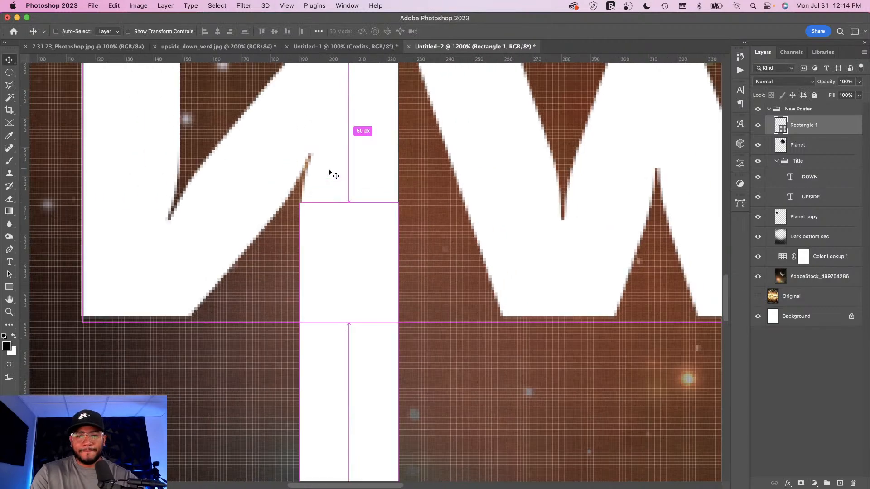
pyautogui.press('super+minus')
pyautogui.press('super+minus')
pyautogui.press('super+minus')
pyautogui.press('super+minus')
pyautogui.press('super+minus')
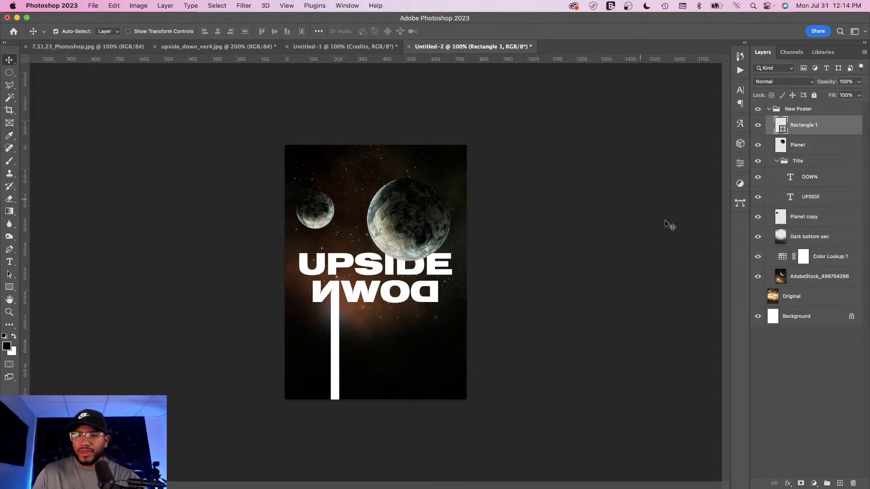
pyautogui.click(801, 484)
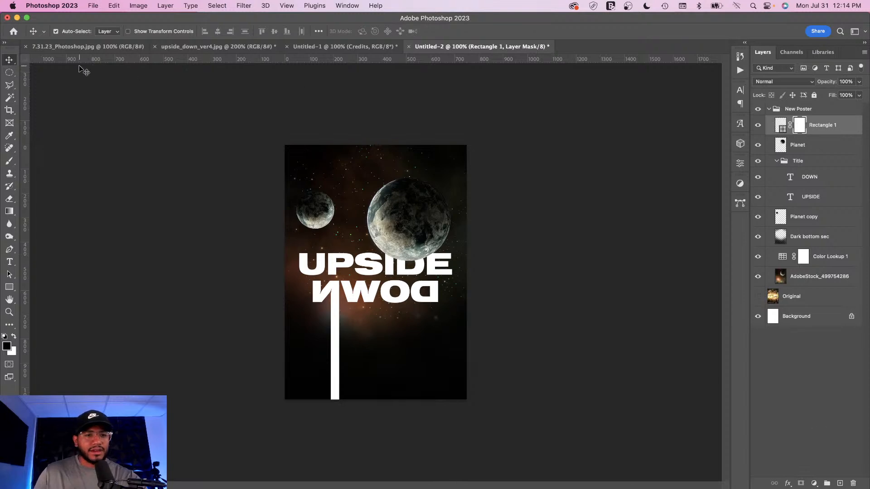
# Step: Set the Gradient tool to Classic gradient and choose a preset from the Basics folder
pyautogui.click(9, 212)
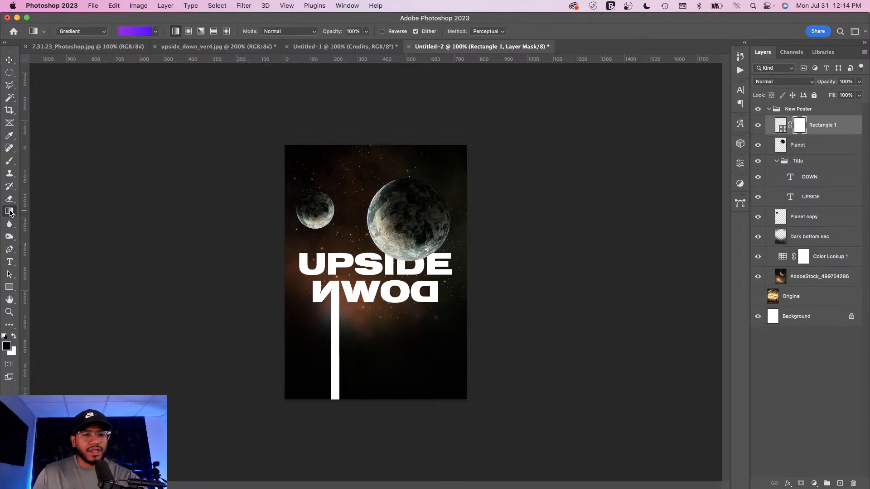
pyautogui.click(156, 32)
pyautogui.click(138, 20)
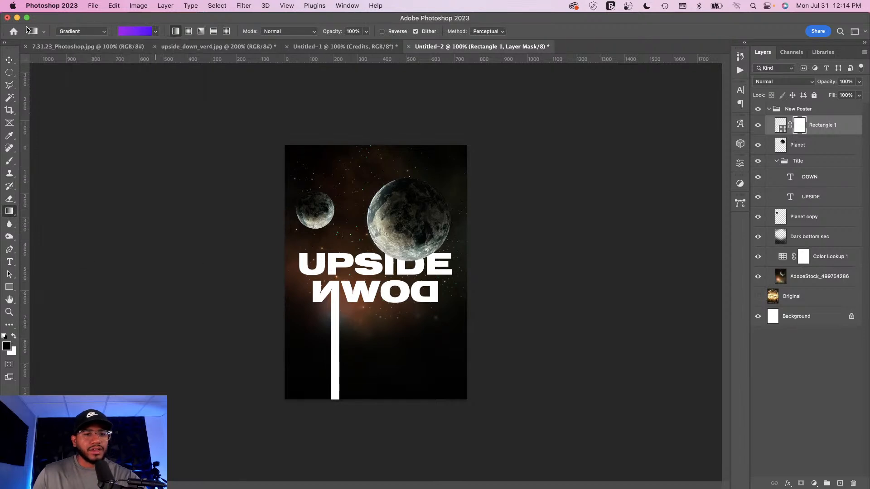
pyautogui.click(45, 33)
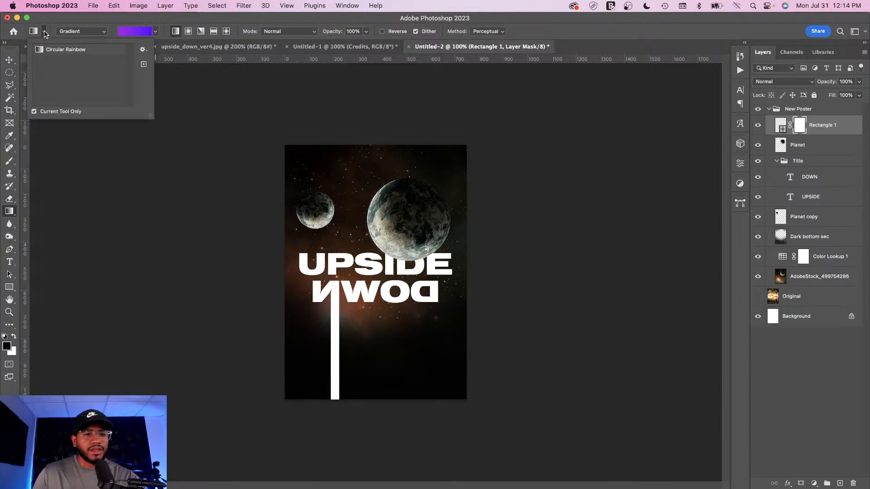
pyautogui.click(104, 32)
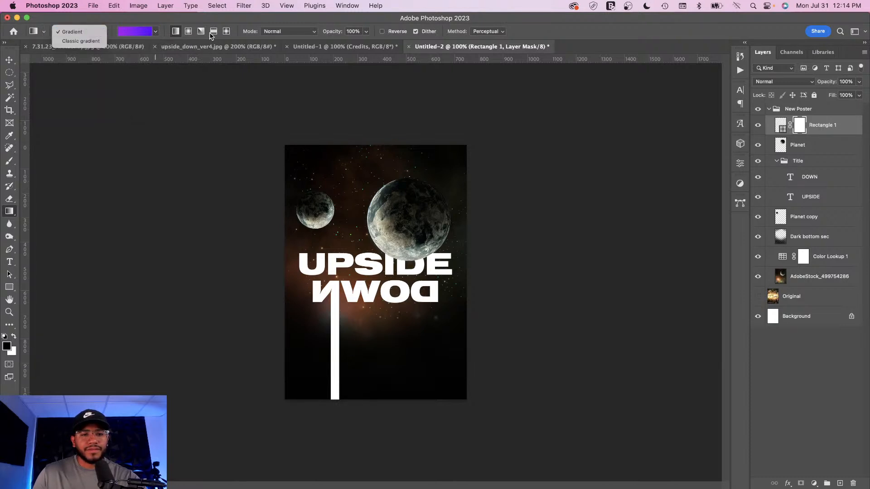
pyautogui.click(84, 41)
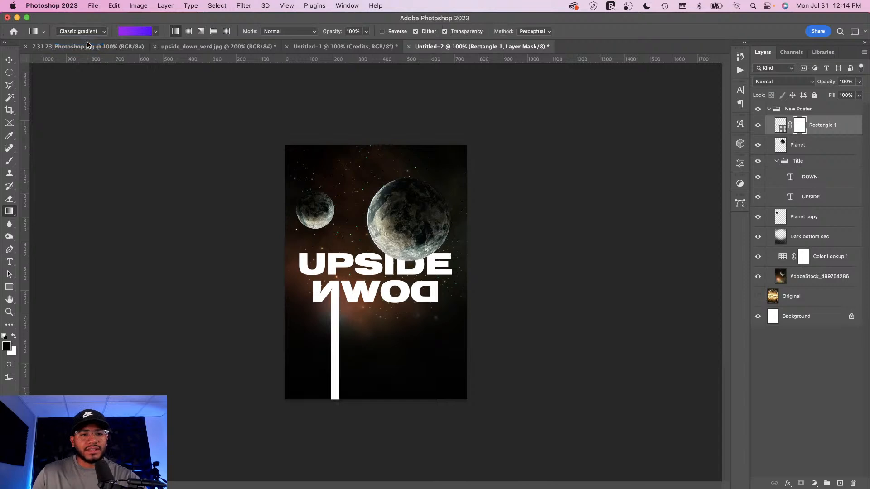
pyautogui.click(156, 32)
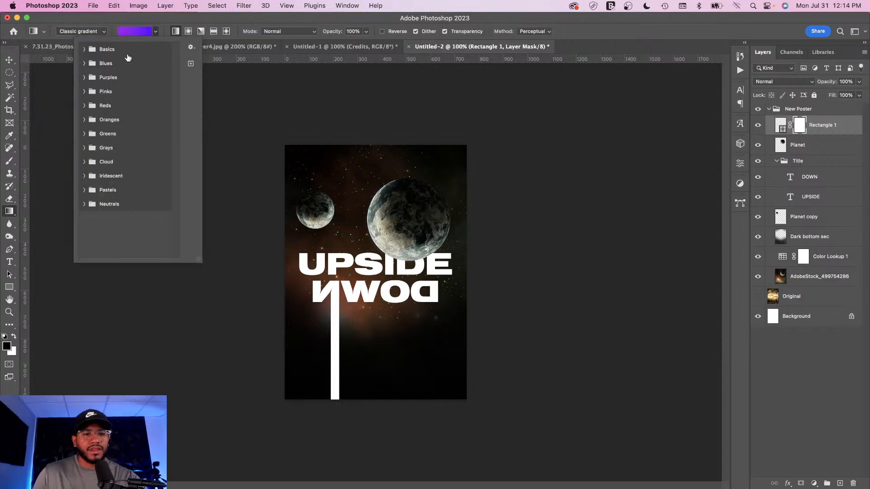
pyautogui.click(84, 49)
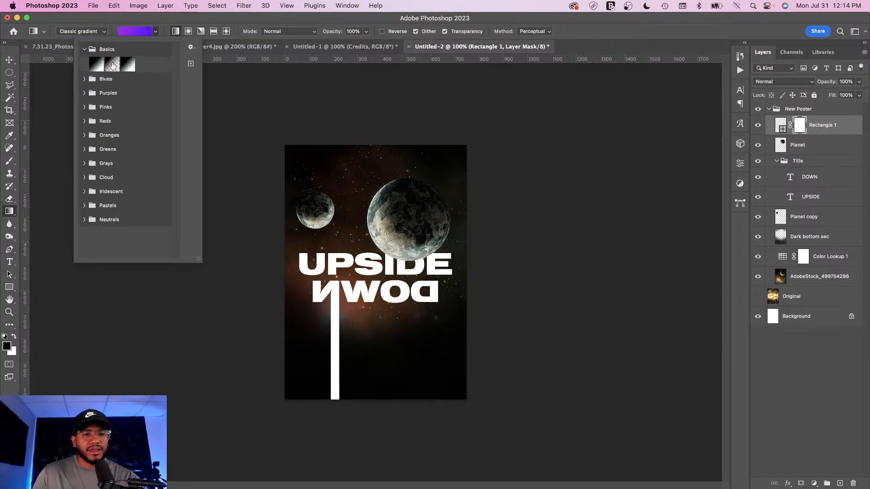
pyautogui.click(112, 63)
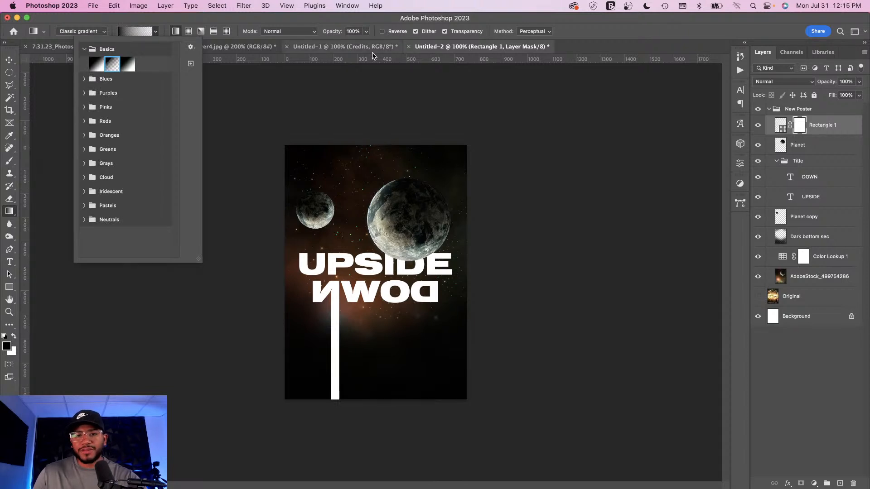
pyautogui.click(525, 49)
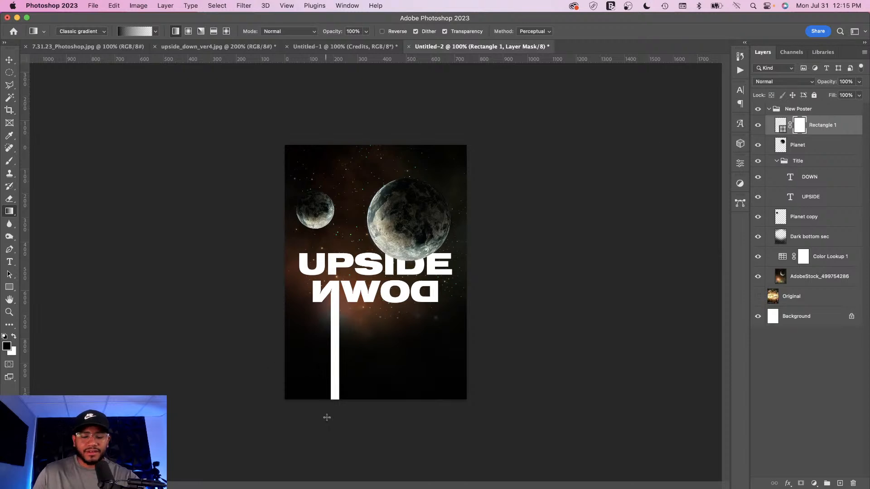
# Step: Apply a vertical gradient on the rectangle's mask so the bar fades out toward the poster's bottom
pyautogui.moveTo(331, 379); pyautogui.dragTo(331, 306)
pyautogui.moveTo(341, 377); pyautogui.dragTo(331, 292)
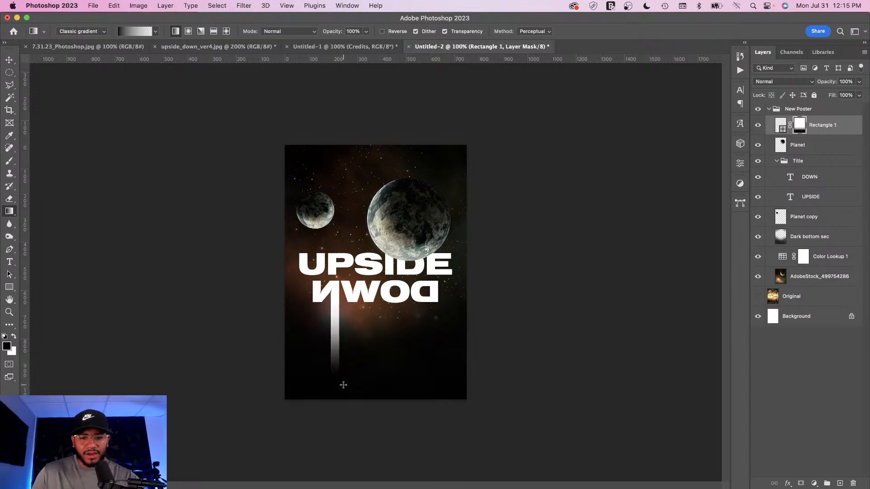
pyautogui.moveTo(341, 396); pyautogui.dragTo(347, 261)
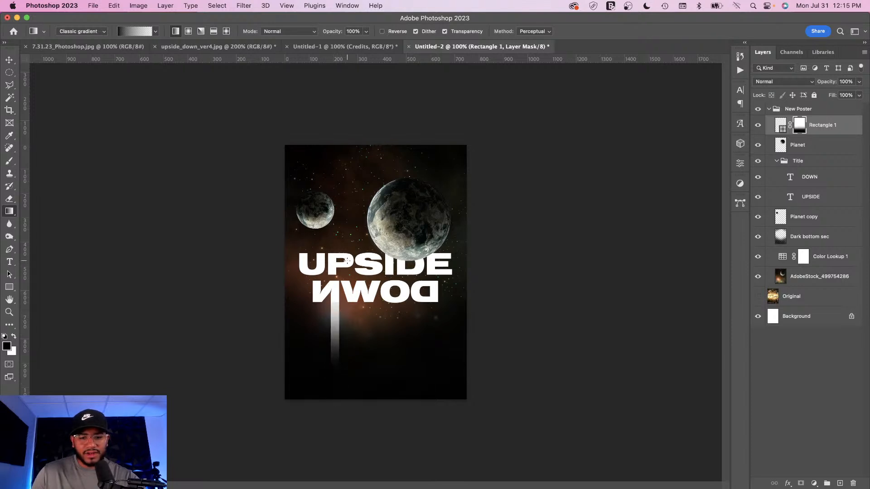
pyautogui.moveTo(331, 418); pyautogui.dragTo(329, 298)
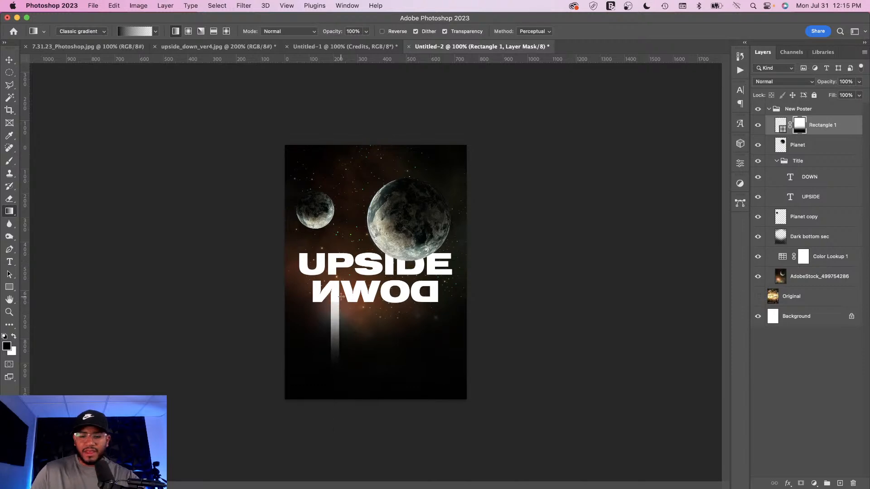
pyautogui.press('super+equal')
pyautogui.press('super+equal')
pyautogui.press('super+equal')
pyautogui.press('super+equal')
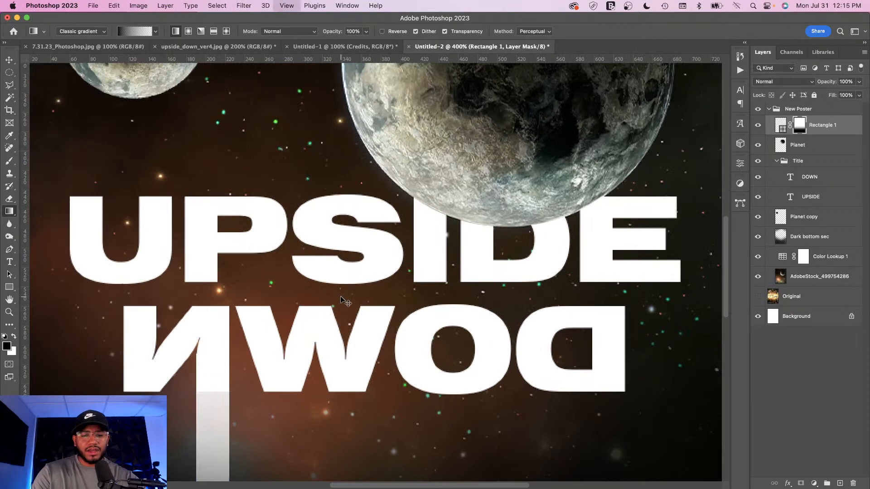
pyautogui.moveTo(137, 386); pyautogui.dragTo(239, 294)
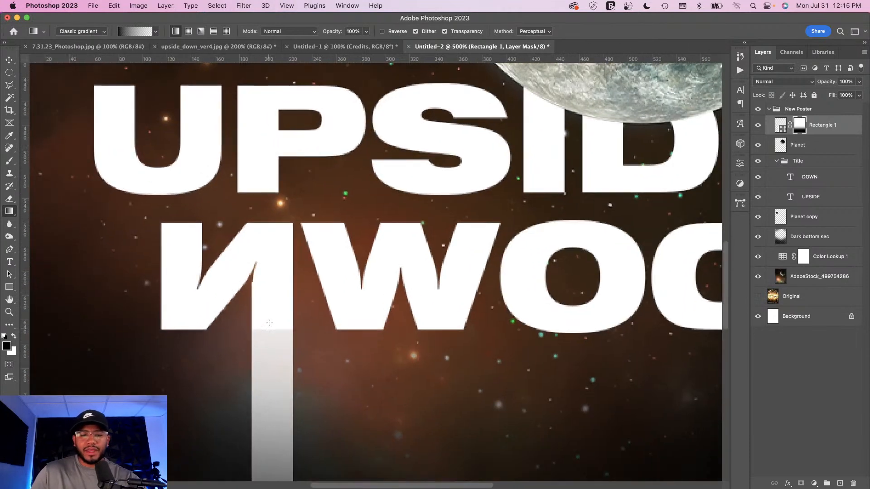
# Step: Paint white with a small brush on the rectangle's mask to join the bar up to the N's stem
pyautogui.press('super+equal')
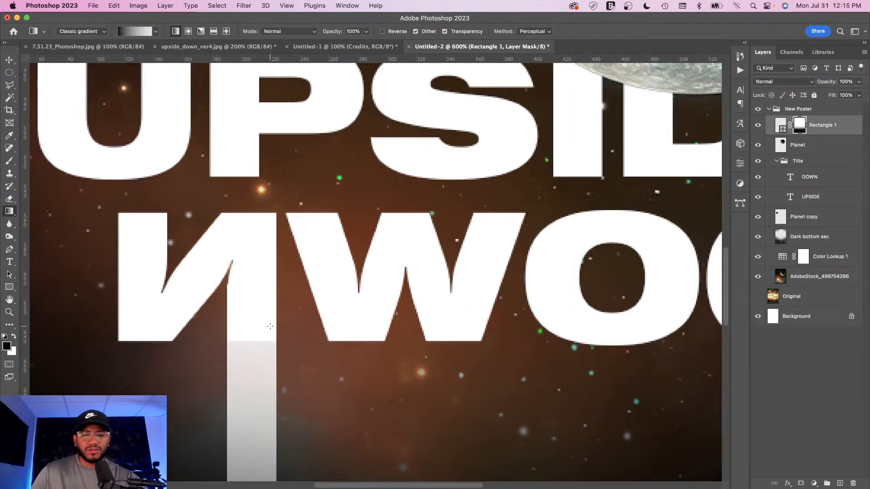
pyautogui.moveTo(274, 327); pyautogui.dragTo(268, 241)
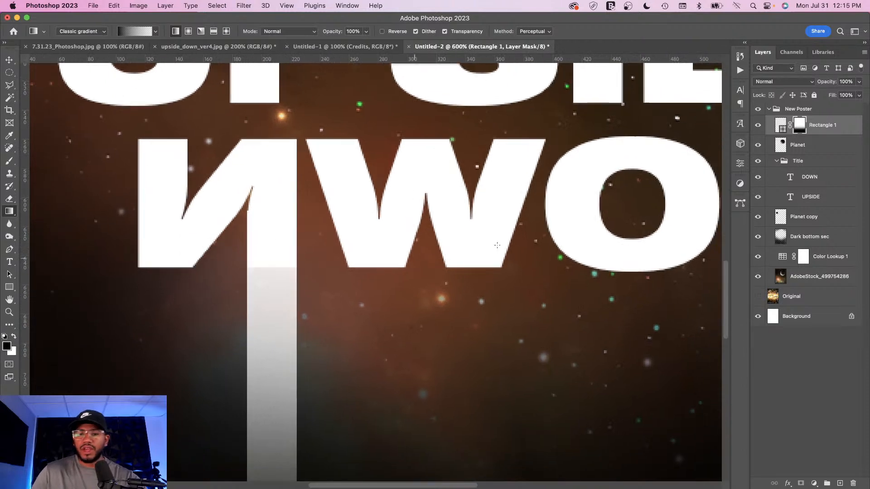
pyautogui.press('b')
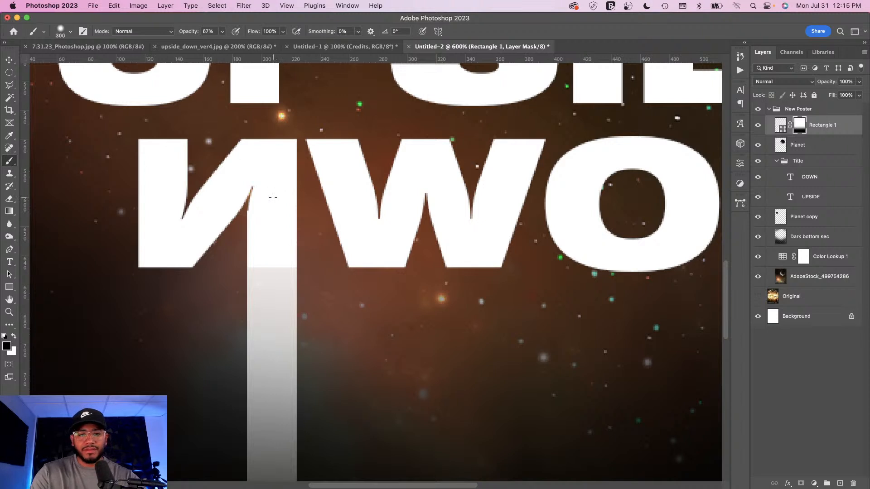
pyautogui.press('[')
pyautogui.press('[')
pyautogui.press('[')
pyautogui.press('[')
pyautogui.press('[')
pyautogui.press('[')
pyautogui.press('[')
pyautogui.press('[')
pyautogui.press('[')
pyautogui.press('[')
pyautogui.press('[')
pyautogui.press('[')
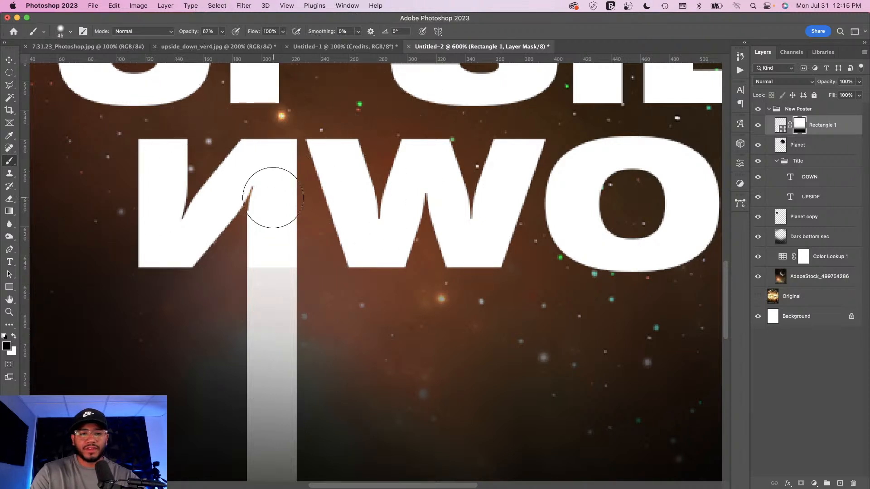
pyautogui.moveTo(273, 198); pyautogui.dragTo(272, 257)
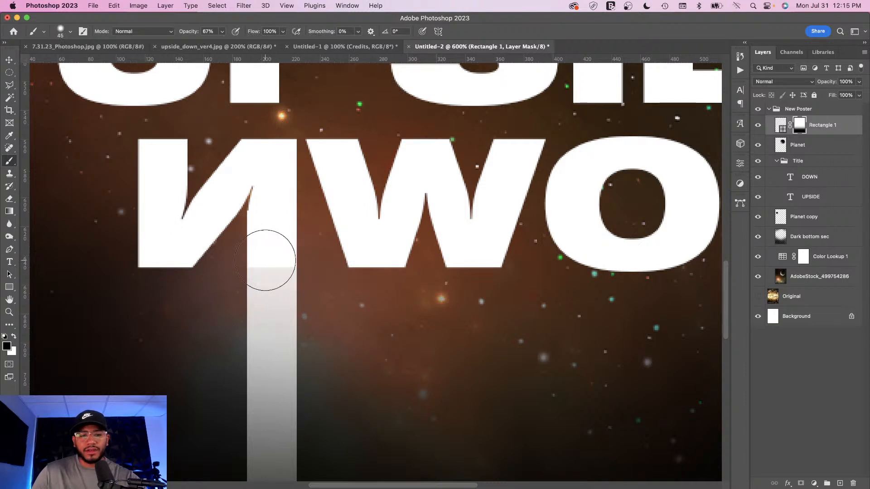
pyautogui.click(13, 337)
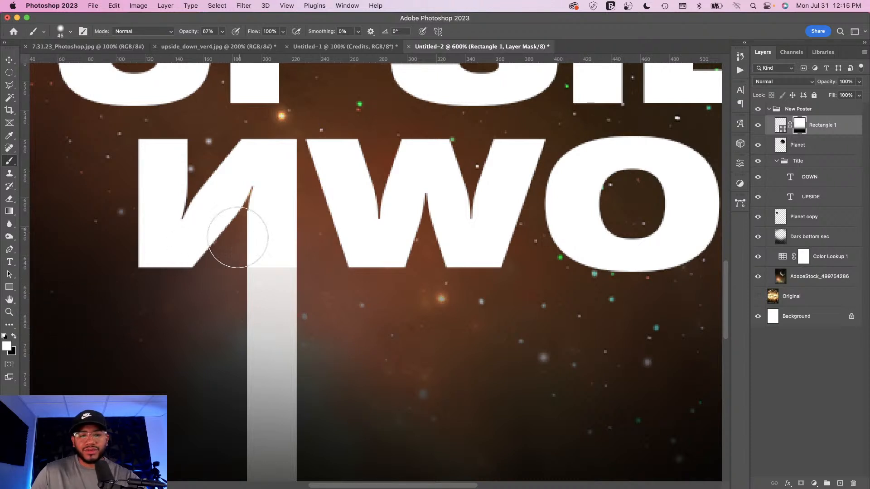
pyautogui.moveTo(278, 257)
pyautogui.mouseDown()
pyautogui.moveTo(268, 241)
pyautogui.moveTo(287, 250)
pyautogui.moveTo(268, 248)
pyautogui.moveTo(265, 237)
pyautogui.moveTo(281, 209)
pyautogui.mouseUp()
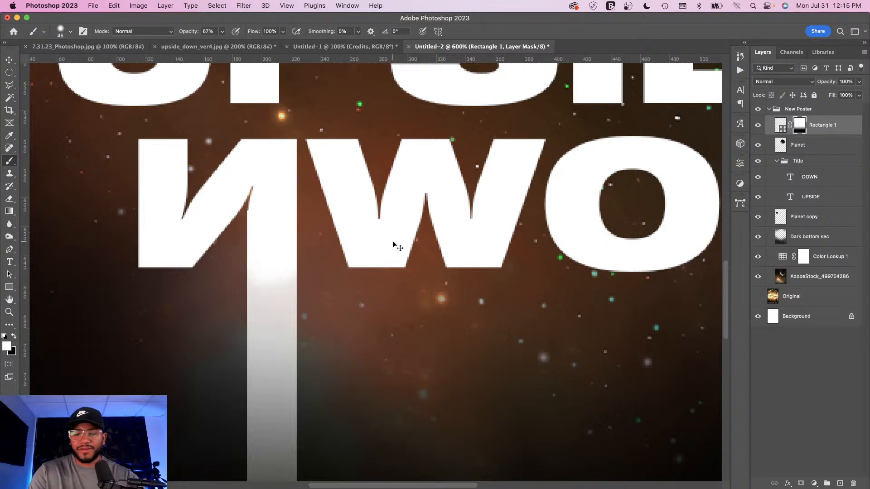
# Step: Place the scratched metal texture image, rotate it 90° and scale it to about 41.6% to cover the poster
pyautogui.scroll(-3, 394, 243)
pyautogui.scroll(-4, 393, 243)
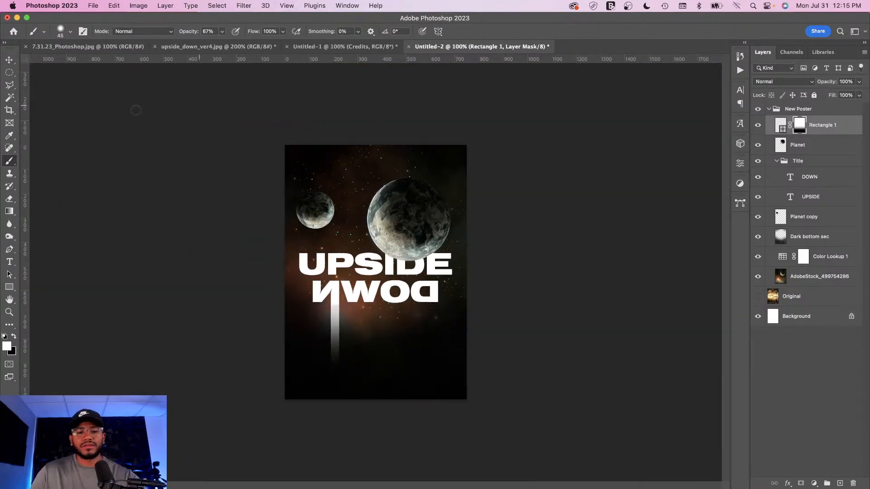
pyautogui.click(11, 60)
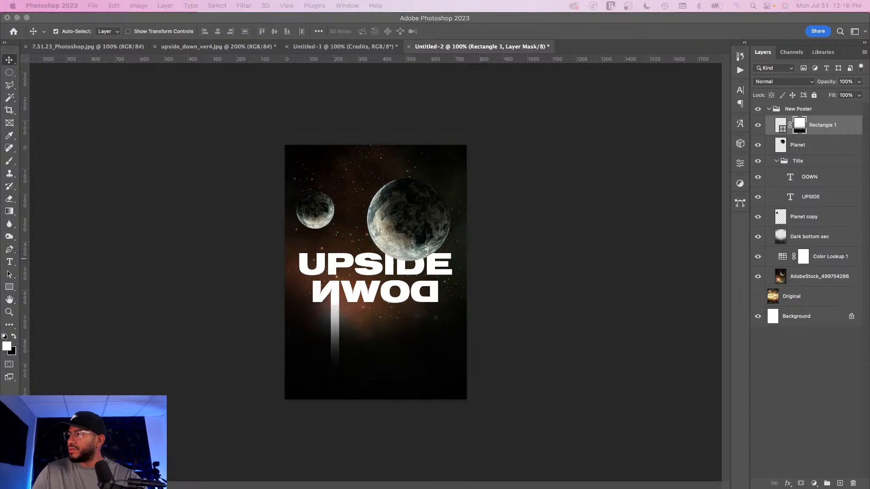
pyautogui.moveTo(869, 396); pyautogui.dragTo(410, 183)
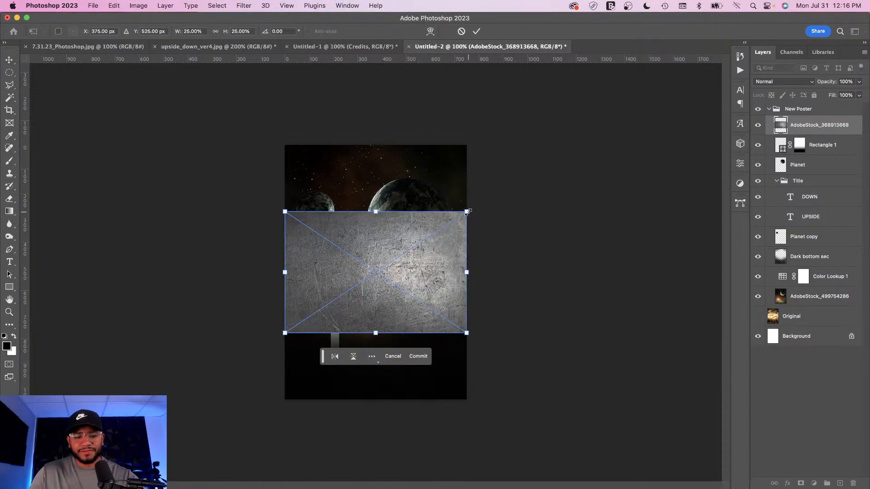
pyautogui.moveTo(468, 212); pyautogui.dragTo(572, 101)
pyautogui.moveTo(640, 254); pyautogui.dragTo(534, 398)
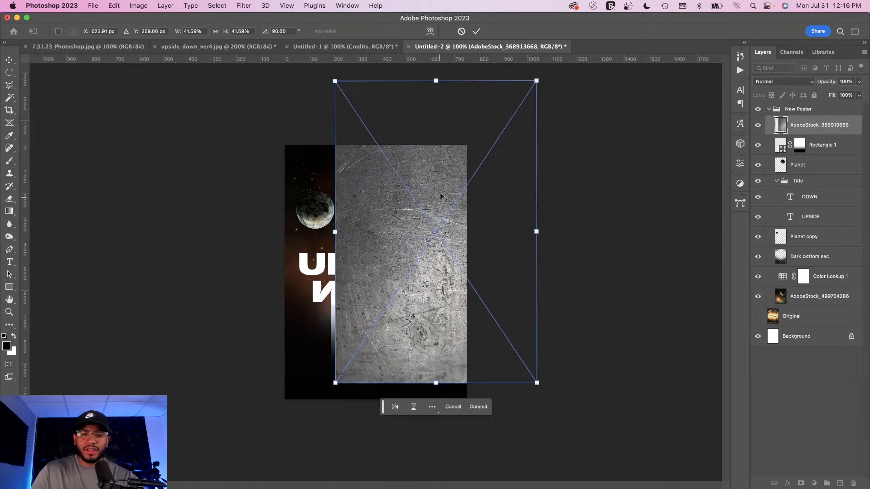
pyautogui.moveTo(440, 200); pyautogui.dragTo(376, 224)
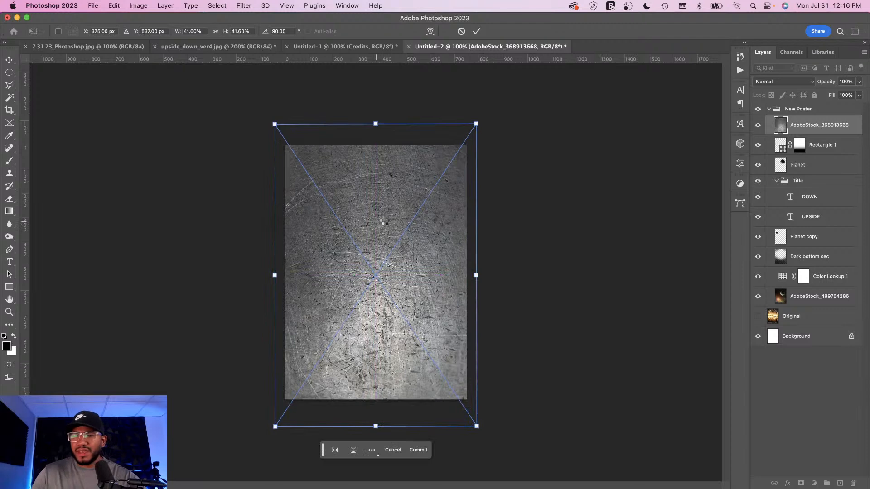
pyautogui.press('Return')
# Step: Collapse the Title group and rename the placed texture layer to texture
pyautogui.click(777, 182)
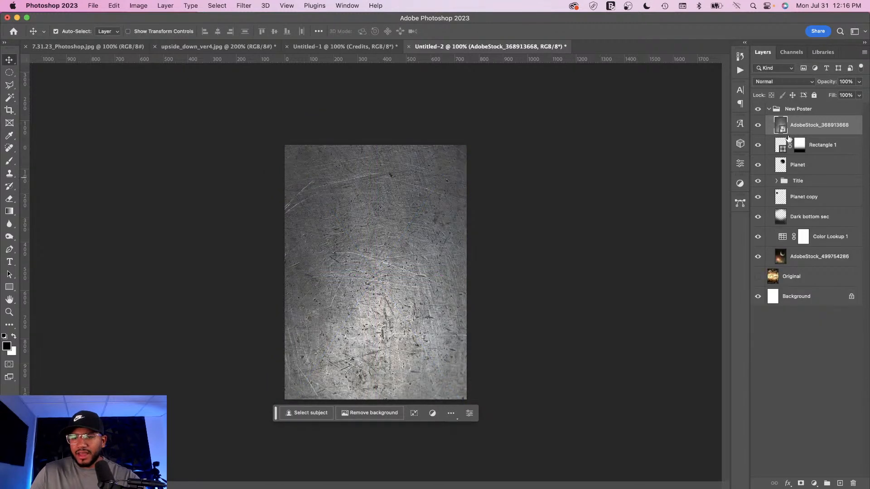
pyautogui.doubleClick(799, 125)
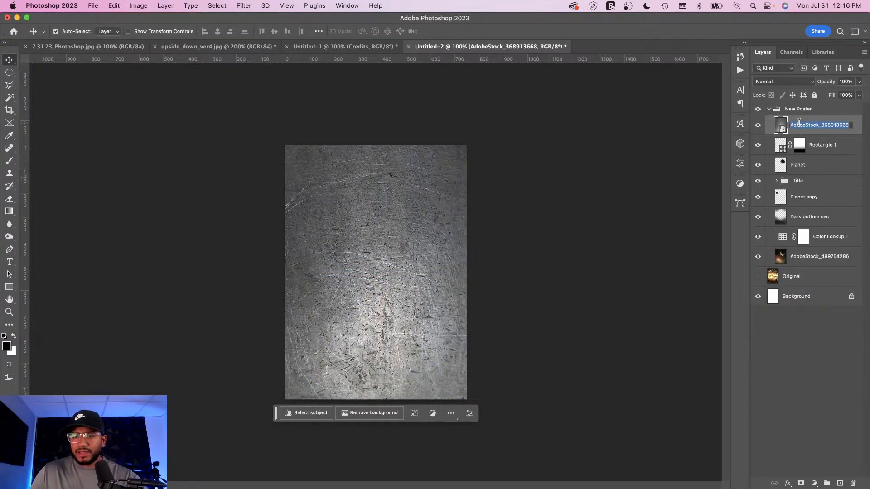
pyautogui.write('textu')
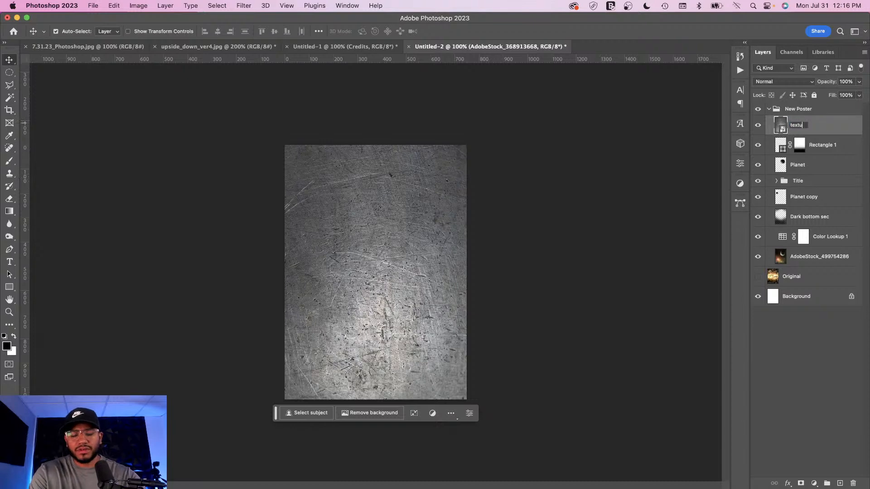
pyautogui.write('re')
pyautogui.press('Return')
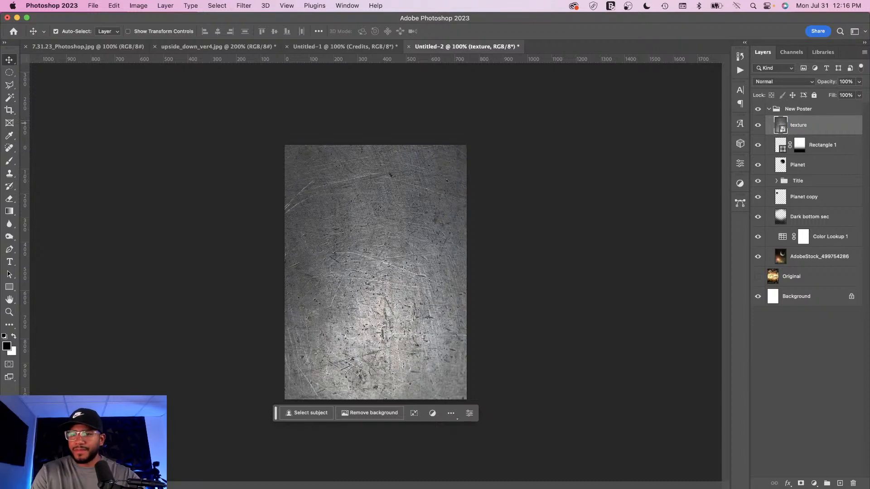
# Step: Rasterize the texture layer and move it down between Planet copy and Dark bottom sec
pyautogui.rightClick(827, 128)
pyautogui.click(784, 262)
pyautogui.moveTo(781, 126); pyautogui.dragTo(792, 207)
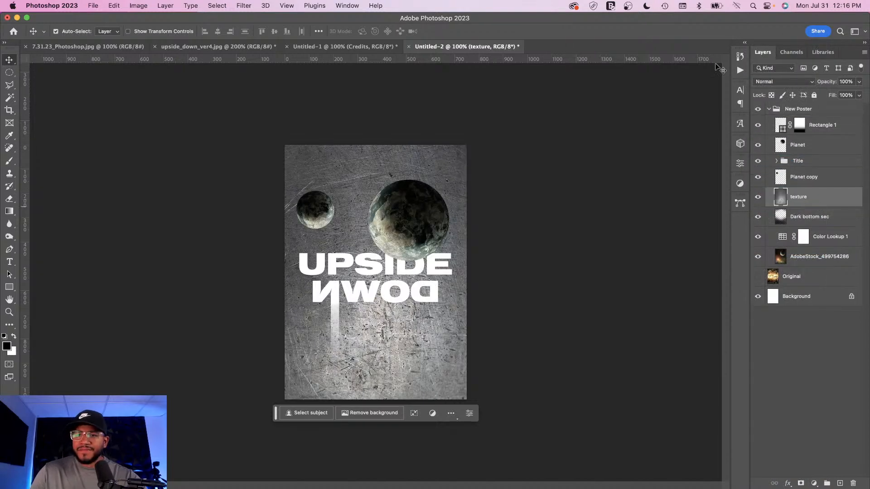
# Step: Set the texture layer to Color Dodge and split the Blend If underlying black slider to 69
pyautogui.click(779, 83)
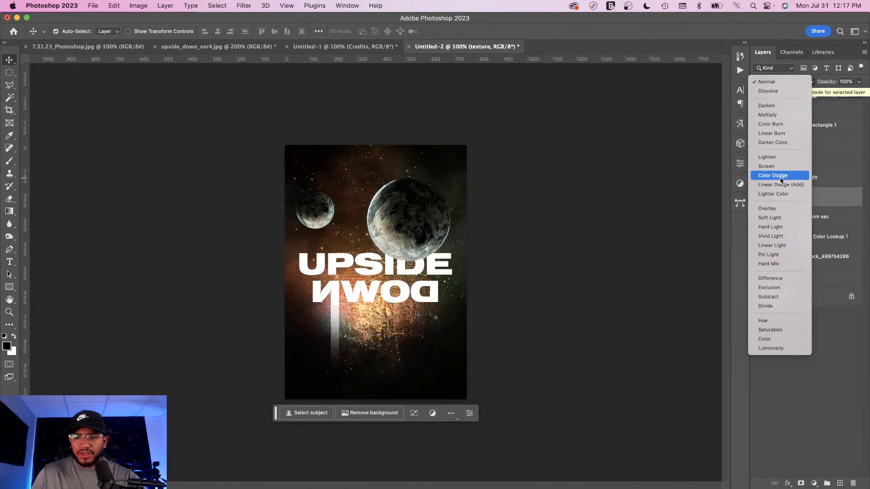
pyautogui.click(780, 178)
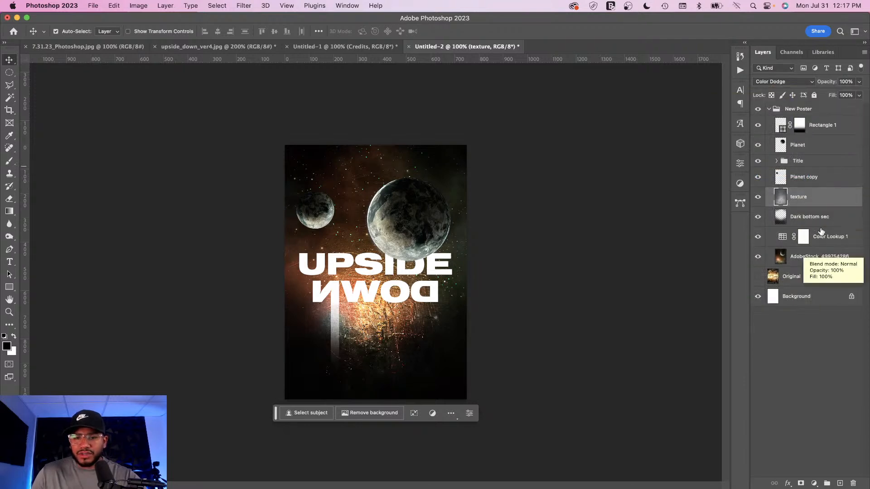
pyautogui.doubleClick(840, 198)
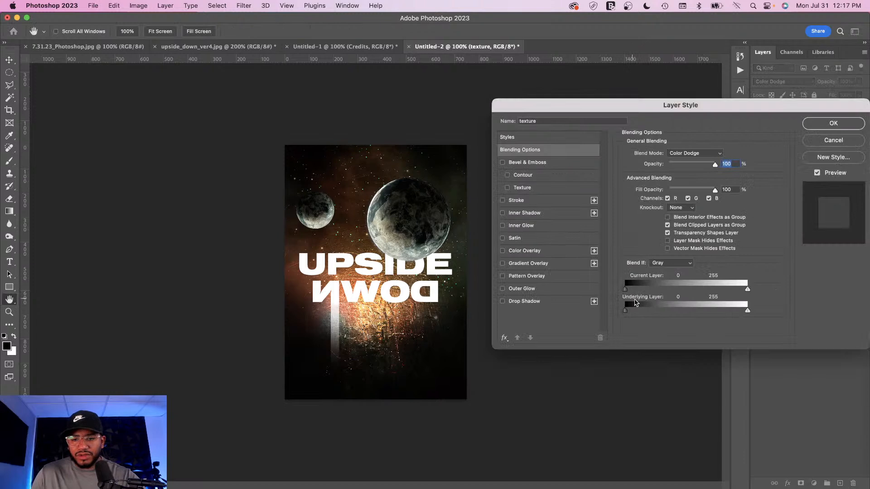
pyautogui.press('alt')
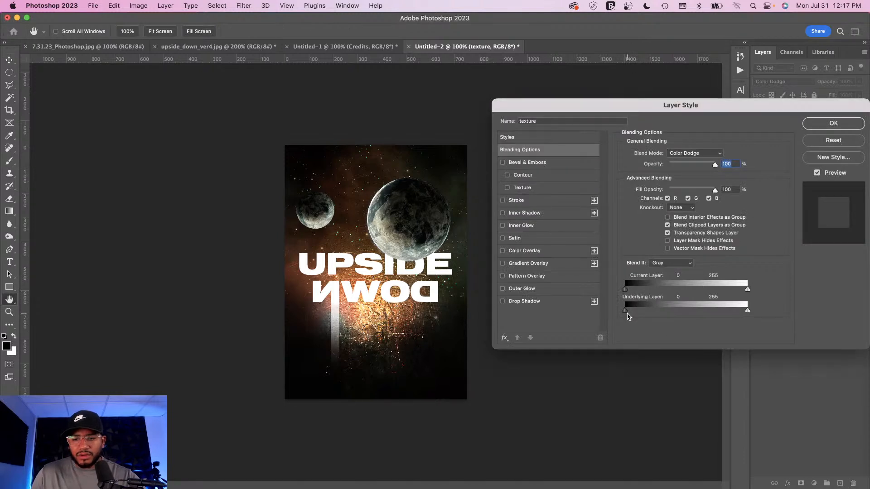
pyautogui.moveTo(626, 311); pyautogui.dragTo(658, 316)
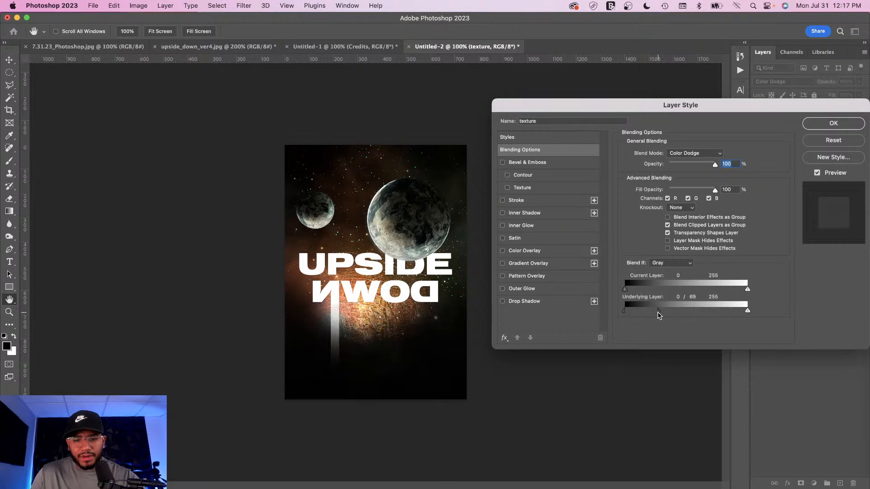
pyautogui.click(833, 124)
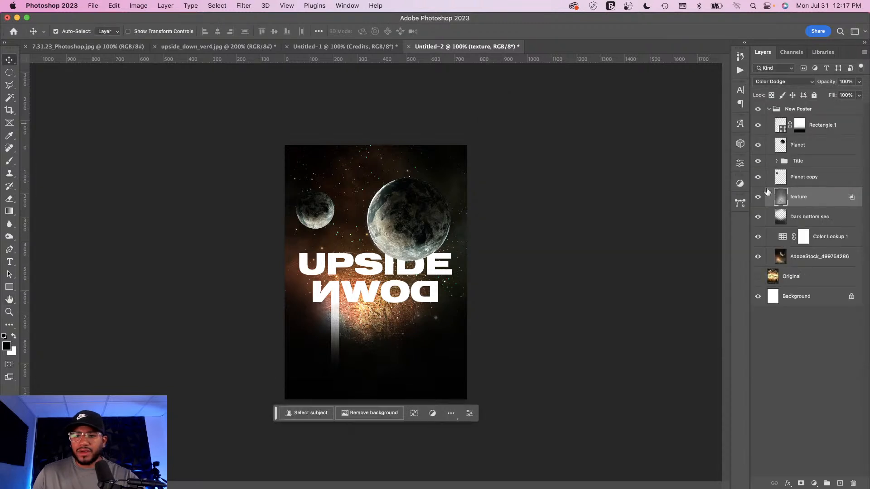
# Step: Toggle the texture layer on and off and zoom in to compare the poster with and without it
pyautogui.click(758, 199)
pyautogui.click(758, 200)
pyautogui.click(758, 199)
pyautogui.click(758, 199)
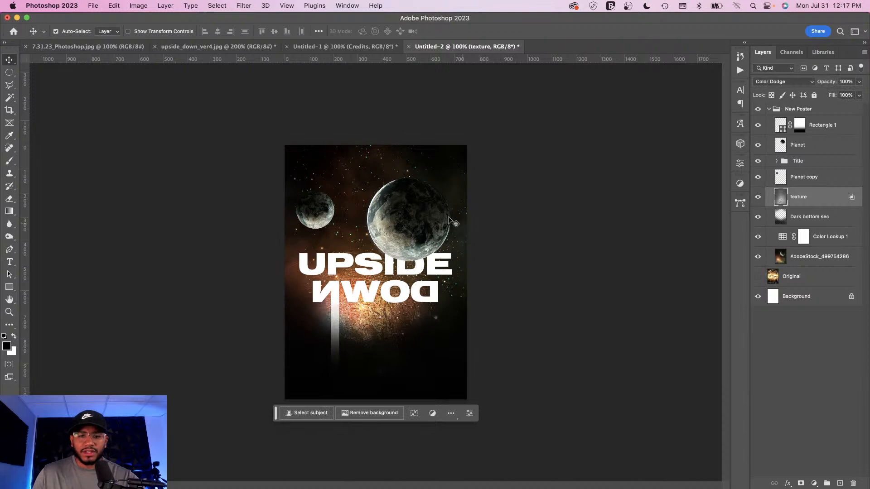
pyautogui.press('super+equal')
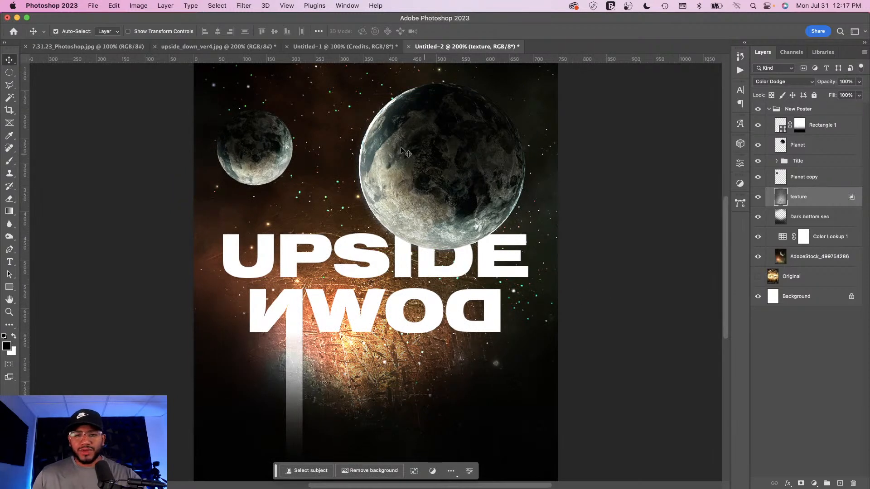
pyautogui.press('super+minus')
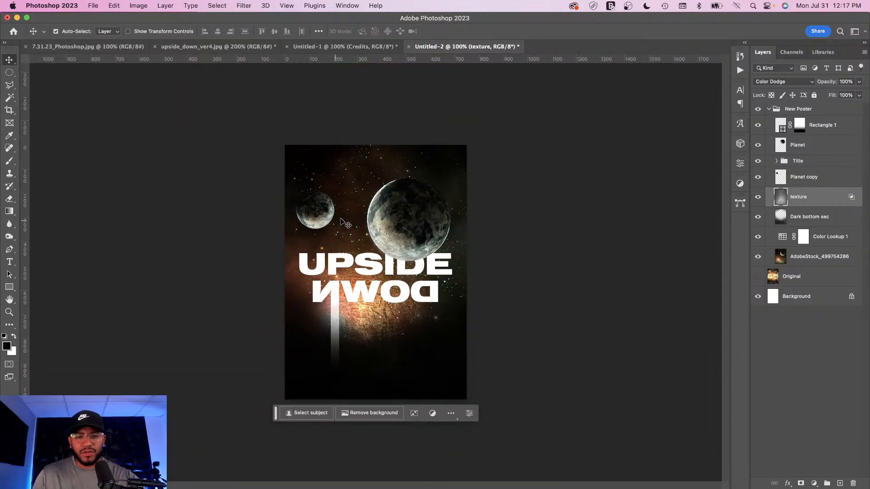
# Step: Duplicate the small planet, move the copy beside the lower right of DOWN and shrink it
pyautogui.click(318, 207)
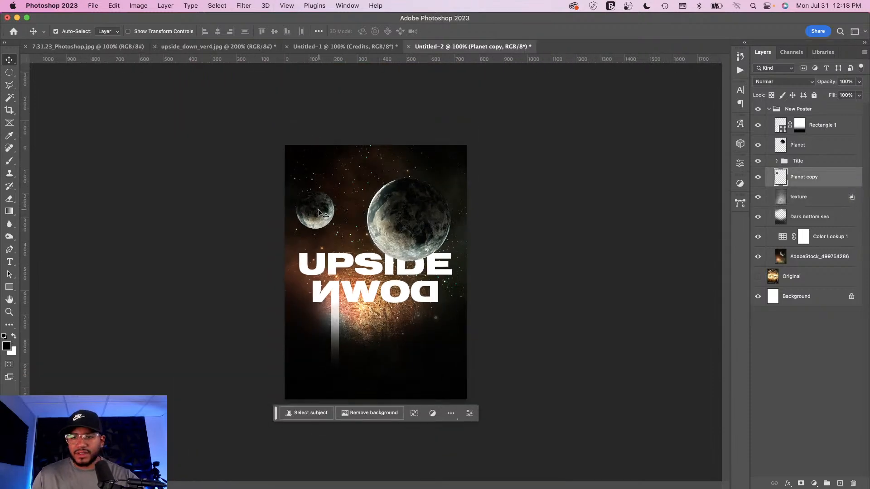
pyautogui.moveTo(318, 211); pyautogui.dragTo(454, 318)
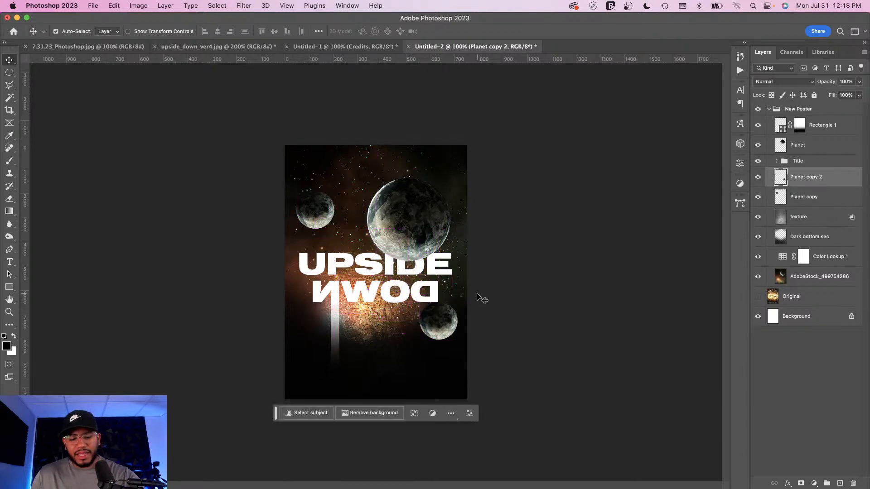
pyautogui.press('super+t')
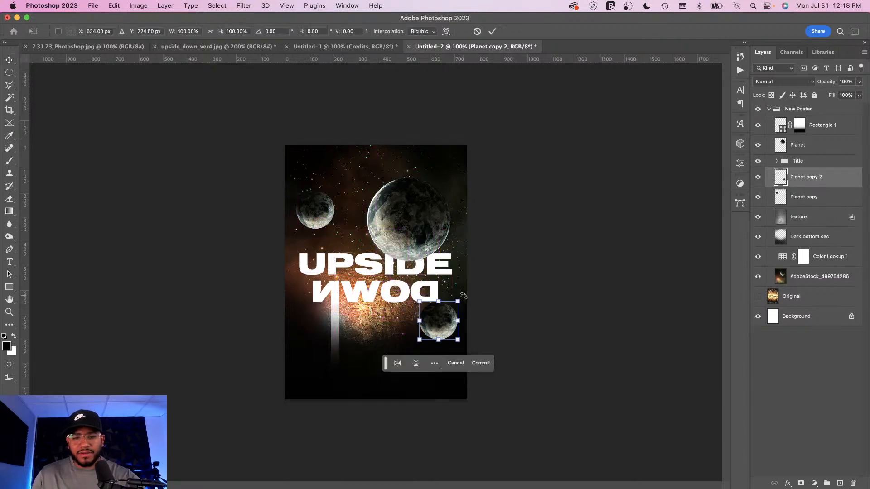
pyautogui.moveTo(464, 294); pyautogui.dragTo(486, 318)
pyautogui.moveTo(434, 350); pyautogui.dragTo(420, 321)
pyautogui.press('Return')
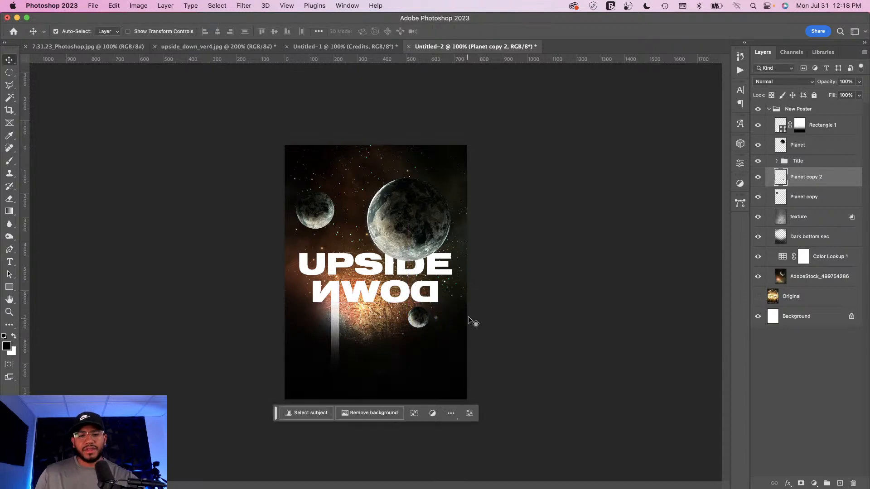
# Step: Marquee a rectangle over the upper poster and add a new layer named flare above Rectangle 1
pyautogui.click(821, 125)
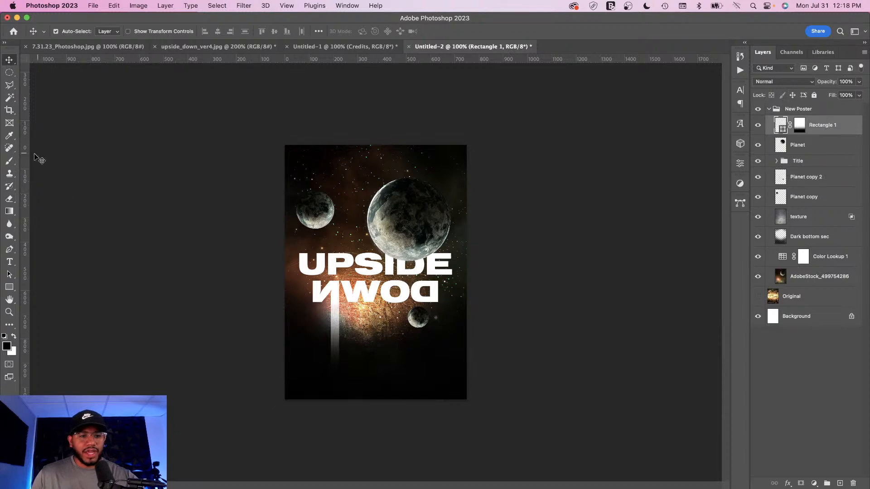
pyautogui.rightClick(9, 73)
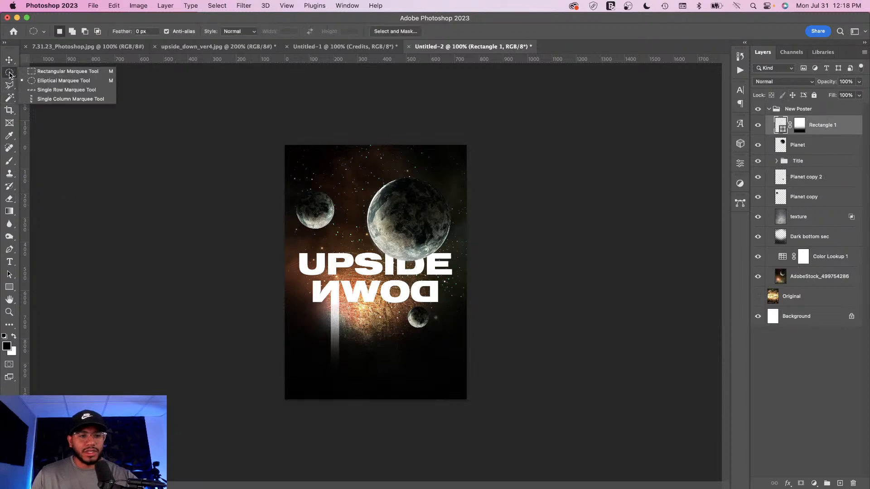
pyautogui.click(38, 69)
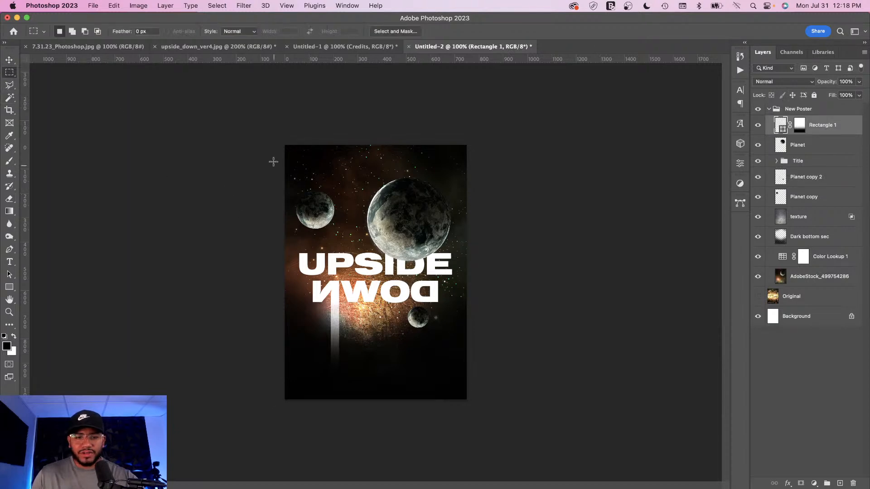
pyautogui.moveTo(284, 177); pyautogui.dragTo(515, 377)
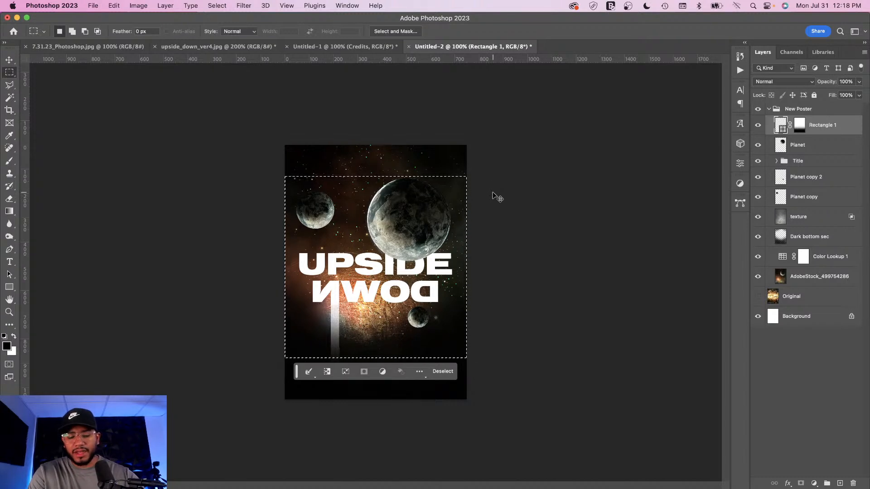
pyautogui.press('super+shift+n')
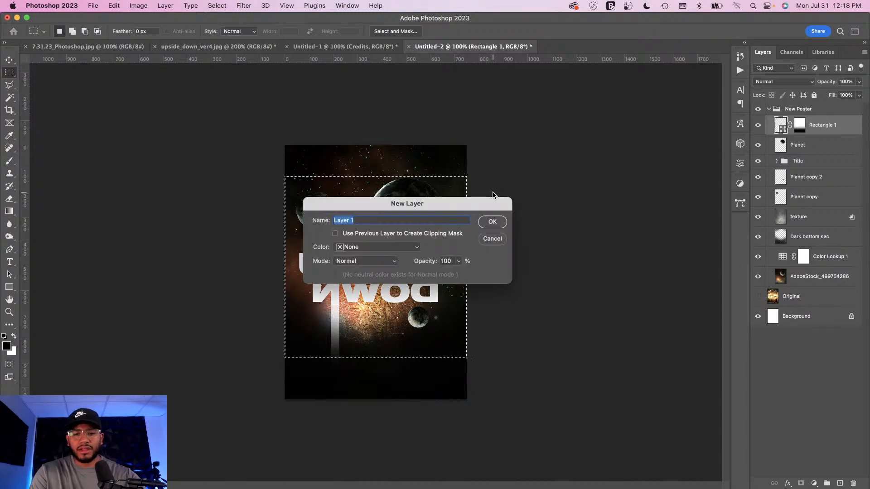
pyautogui.write('flare')
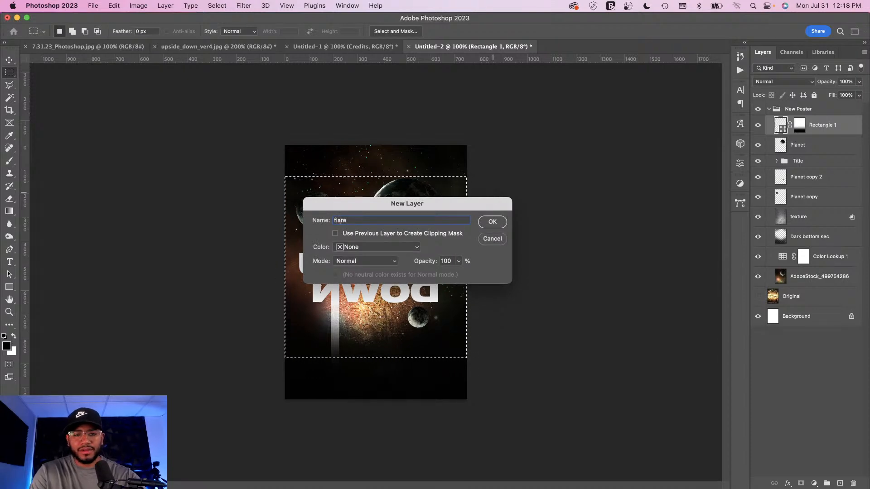
pyautogui.press('Return')
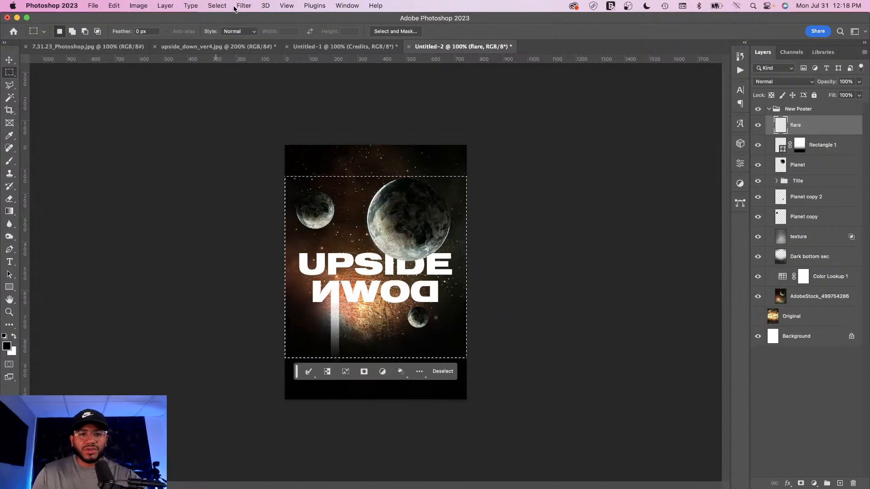
# Step: Try to apply a Lens Flare filter to the empty flare layer
pyautogui.click(244, 6)
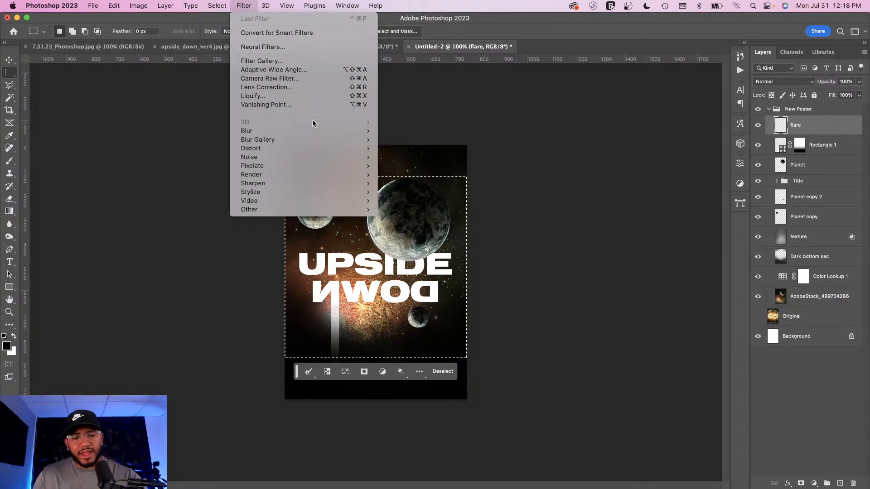
pyautogui.moveTo(281, 175)
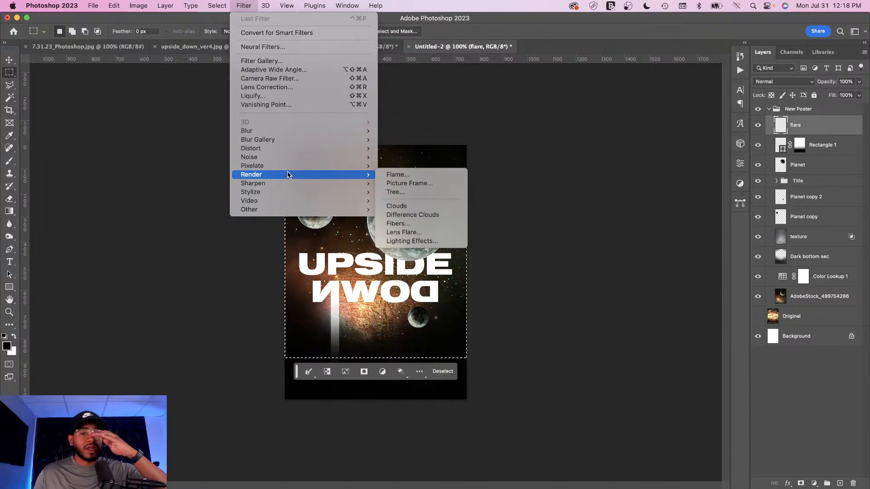
pyautogui.moveTo(307, 167)
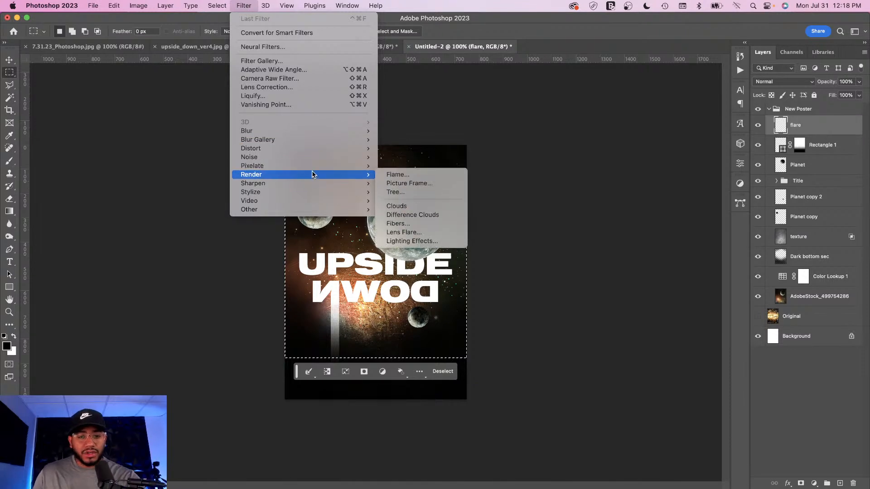
pyautogui.moveTo(315, 167)
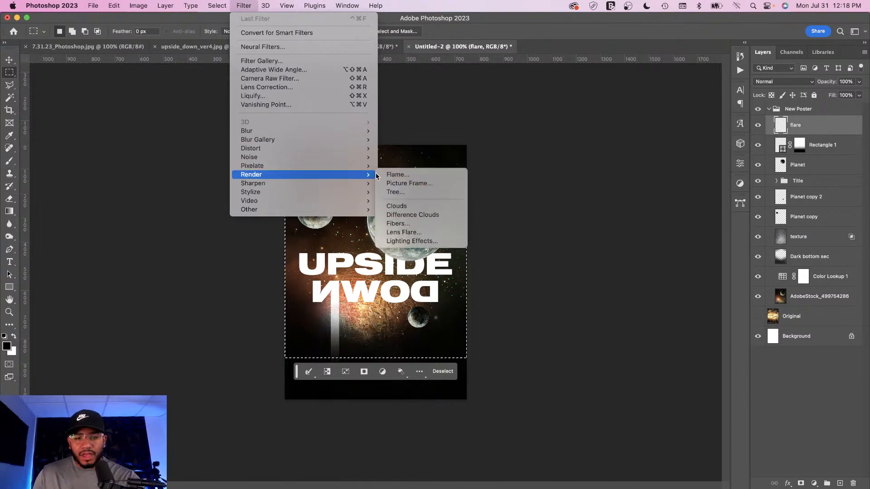
pyautogui.click(412, 232)
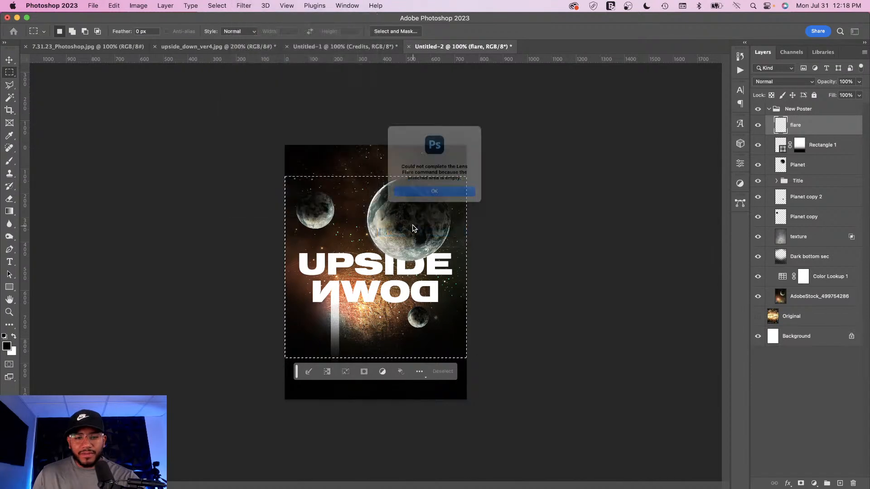
pyautogui.click(436, 202)
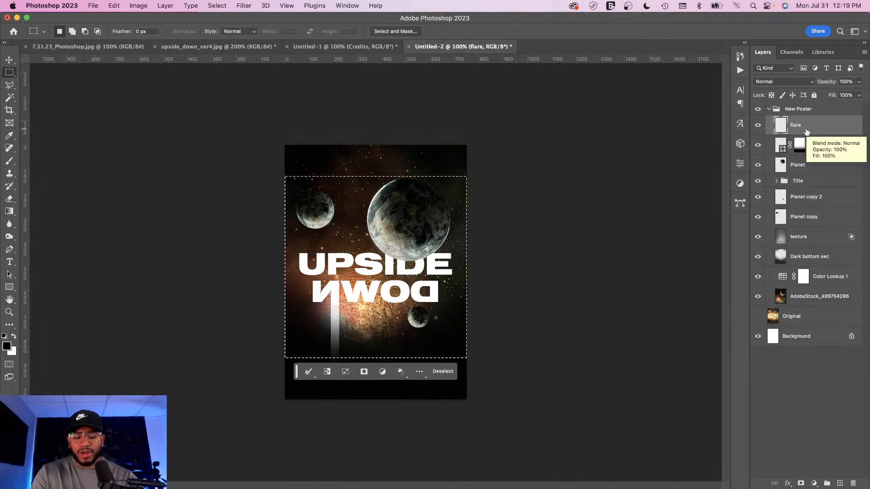
# Step: Fill the flare selection with black, deselect, and render a 50-300mm Zoom lens flare at 100% brightness
pyautogui.hotkey('alt', 'BackSpace')
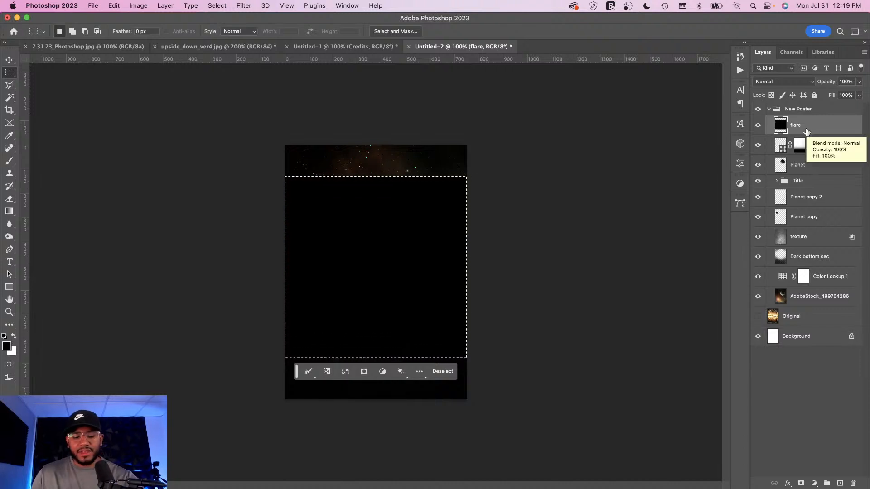
pyautogui.press('super+d')
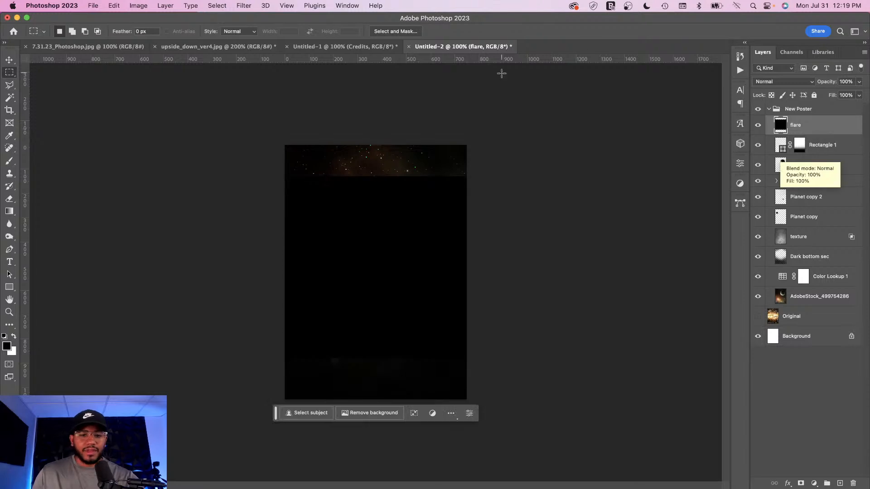
pyautogui.click(244, 6)
pyautogui.moveTo(337, 177)
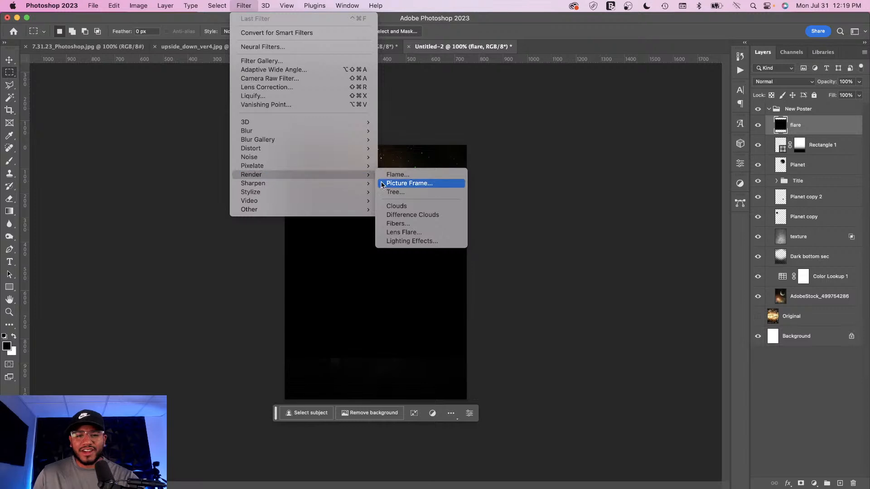
pyautogui.click(411, 233)
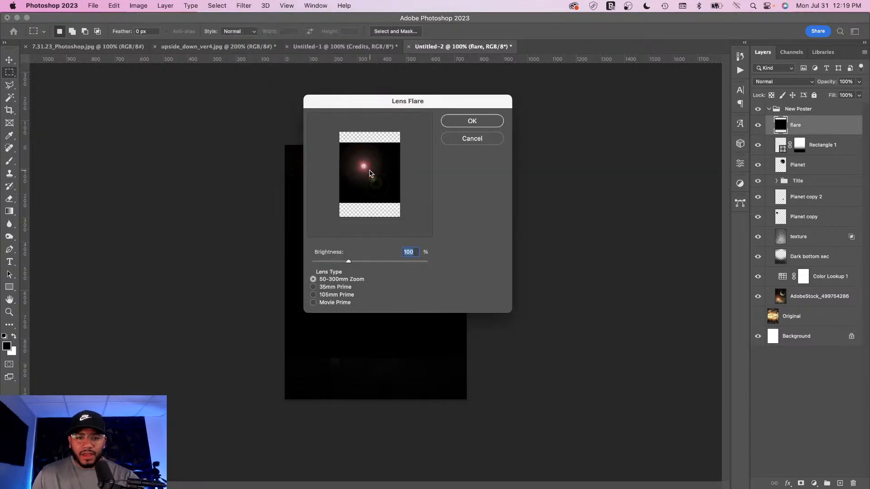
pyautogui.click(314, 287)
pyautogui.click(313, 295)
pyautogui.click(313, 303)
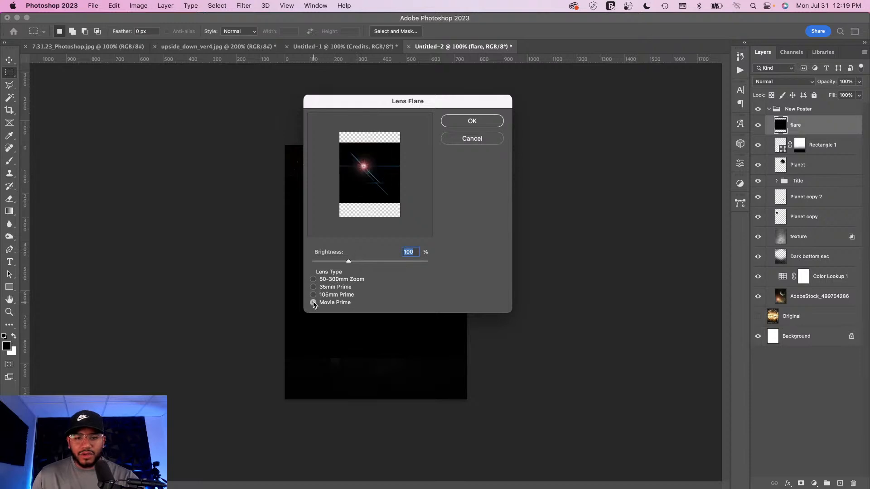
pyautogui.click(313, 279)
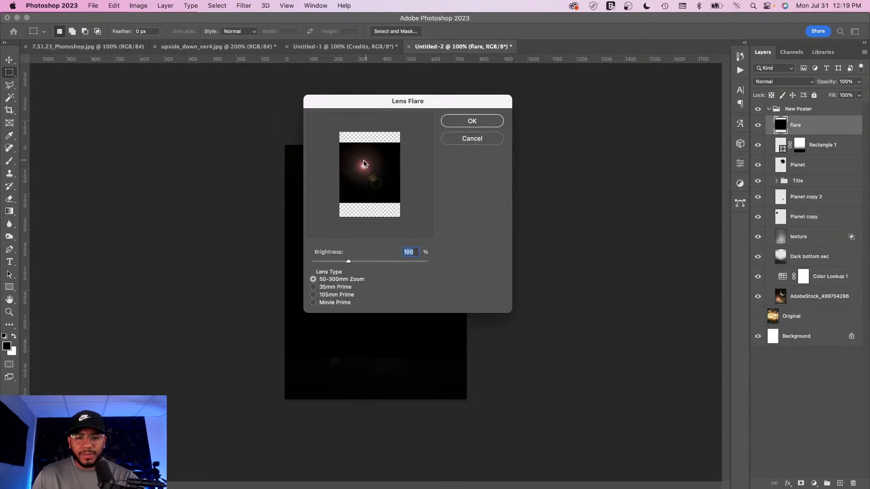
pyautogui.moveTo(349, 264)
pyautogui.mouseDown()
pyautogui.moveTo(380, 265)
pyautogui.moveTo(348, 265)
pyautogui.mouseUp()
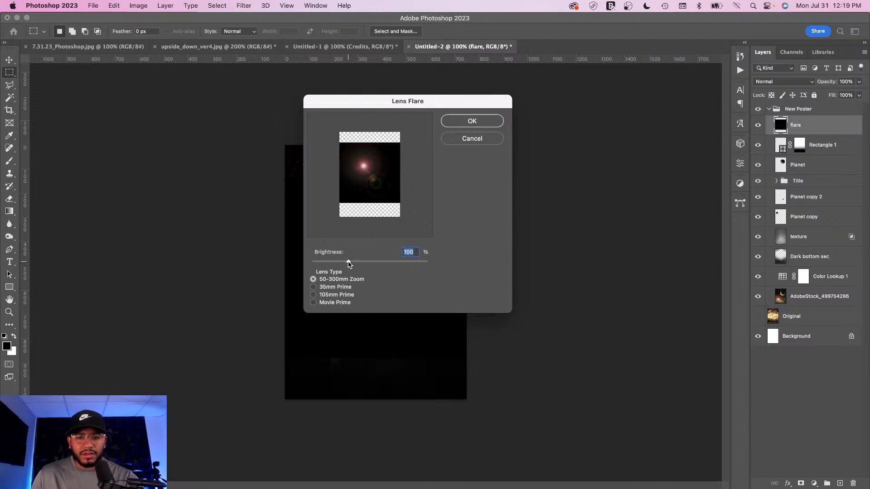
pyautogui.click(471, 121)
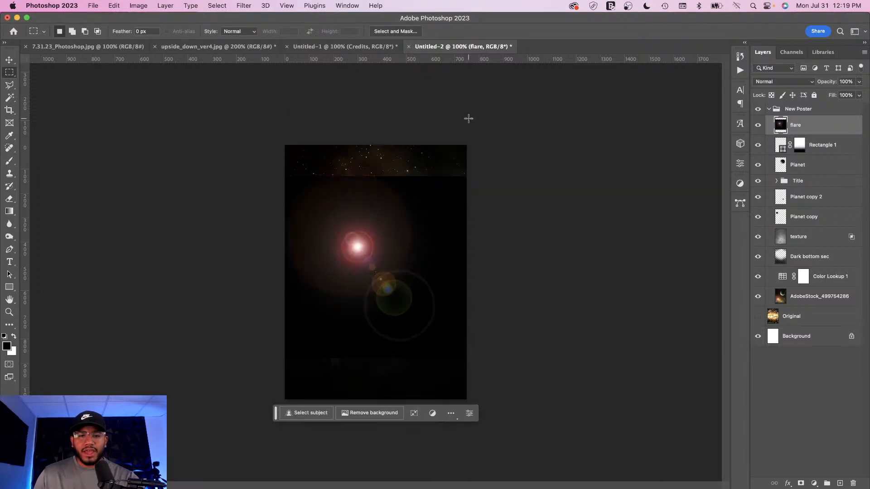
# Step: Set the flare layer to Screen and move it up so the flare sits on the small upper-left planet
pyautogui.click(773, 83)
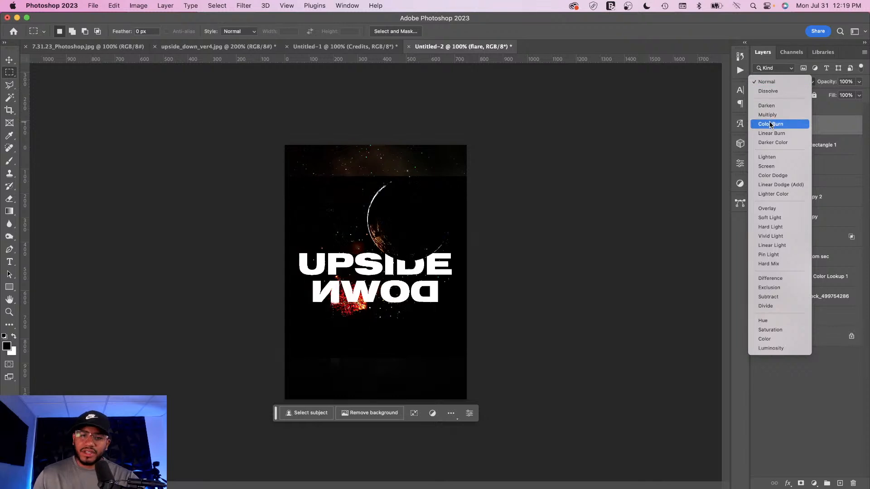
pyautogui.click(769, 167)
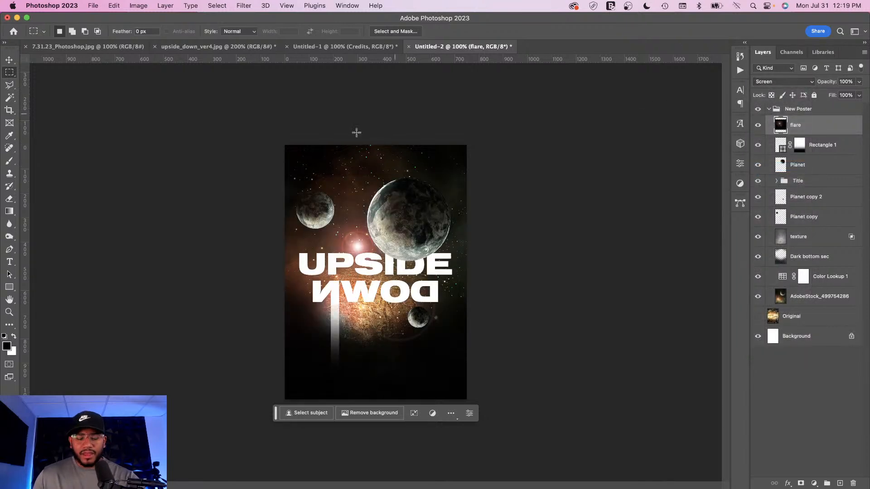
pyautogui.press('super+t')
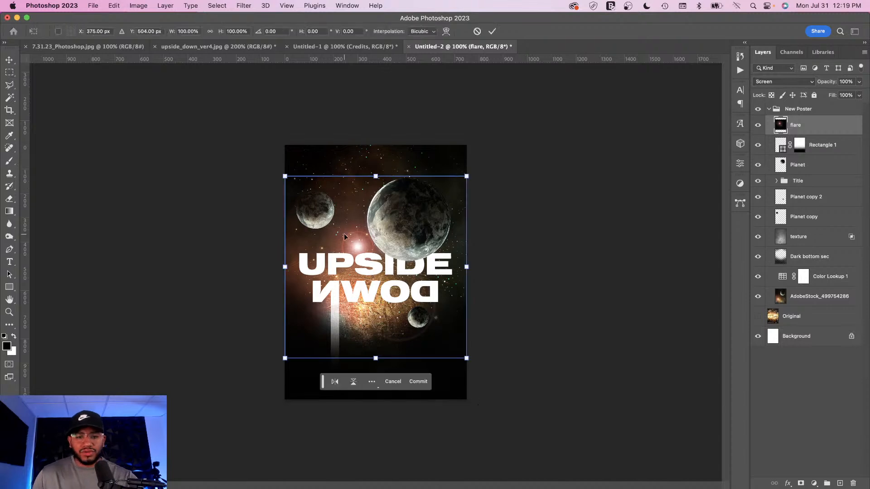
pyautogui.moveTo(375, 245); pyautogui.dragTo(346, 198)
pyautogui.press('Return')
# Step: Lower the flare layer's opacity to 91%
pyautogui.press('m')
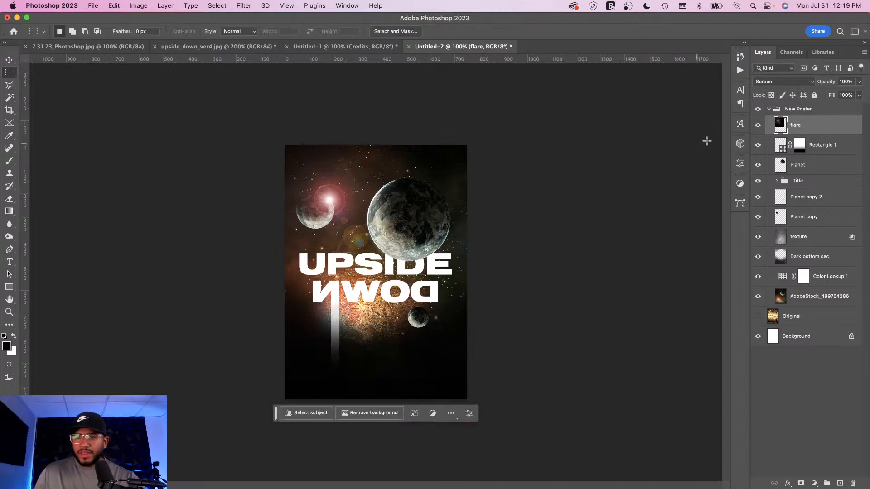
pyautogui.click(859, 84)
pyautogui.moveTo(858, 94)
pyautogui.mouseDown()
pyautogui.moveTo(844, 95)
pyautogui.moveTo(856, 95)
pyautogui.mouseUp()
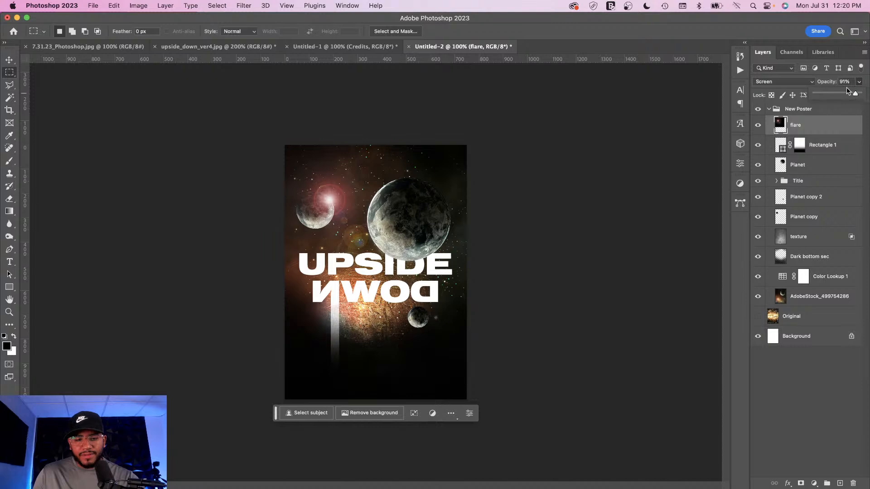
# Step: Expand the Title group and load the UPSIDE, DOWN and Rectangle 1 shapes as one selection
pyautogui.click(10, 62)
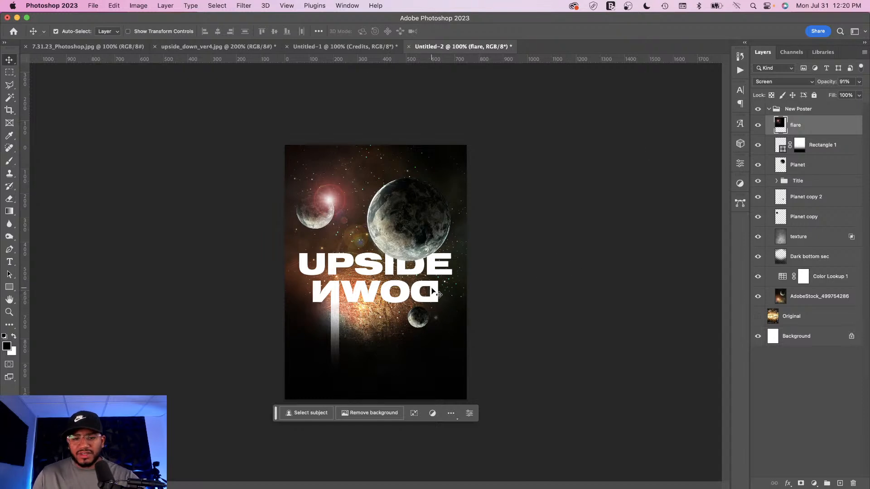
pyautogui.click(776, 182)
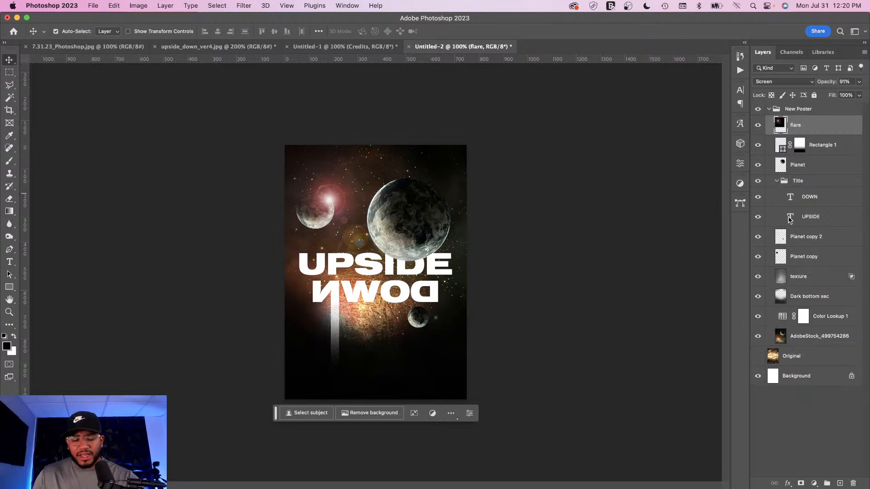
pyautogui.keyDown('super'); pyautogui.click(790, 218); pyautogui.keyUp('super')
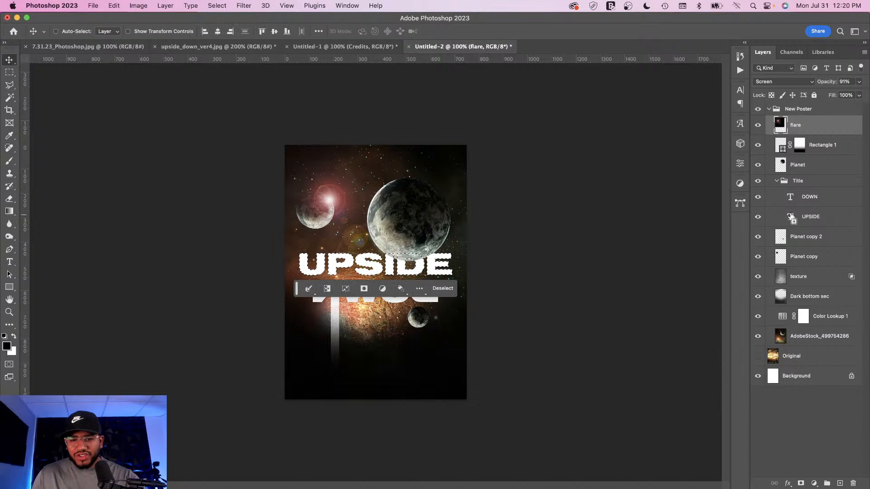
pyautogui.keyDown('shift'); pyautogui.keyDown('super'); pyautogui.click(790, 200); pyautogui.keyUp('super'); pyautogui.keyUp('shift')
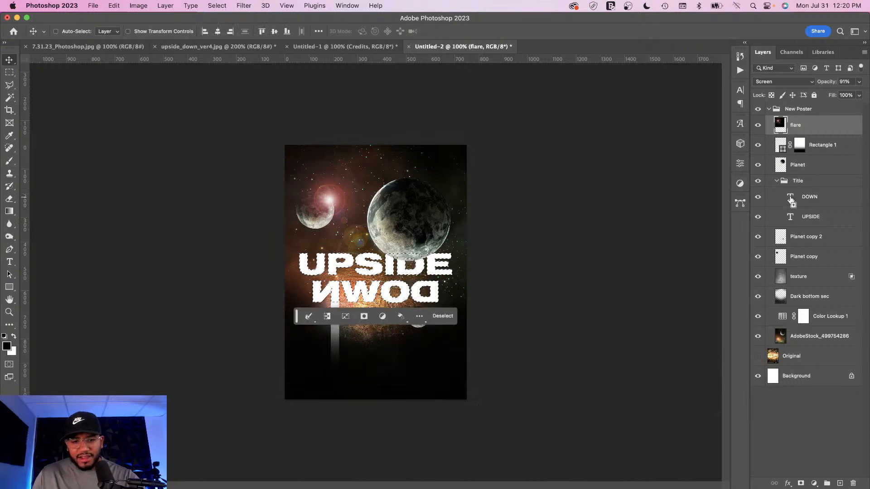
pyautogui.keyDown('shift'); pyautogui.keyDown('super'); pyautogui.click(782, 148); pyautogui.keyUp('super'); pyautogui.keyUp('shift')
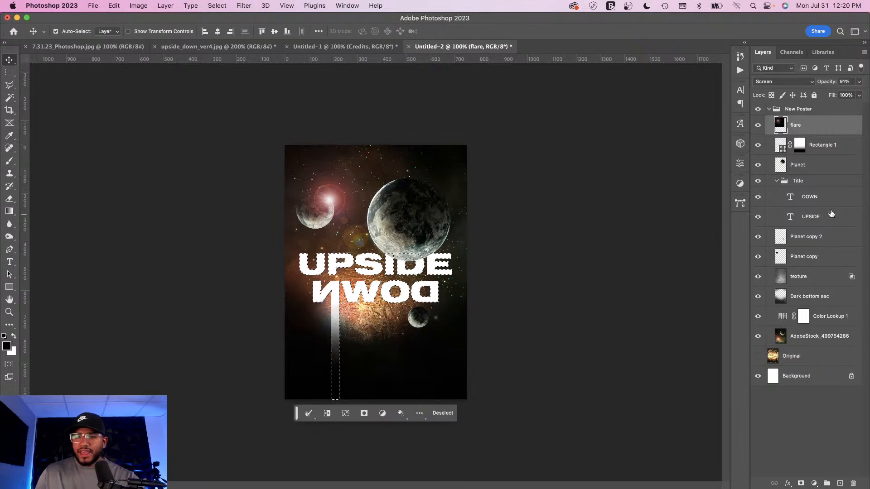
# Step: Add a layer named Shadow above the texture layer and fill the selection with black
pyautogui.click(804, 277)
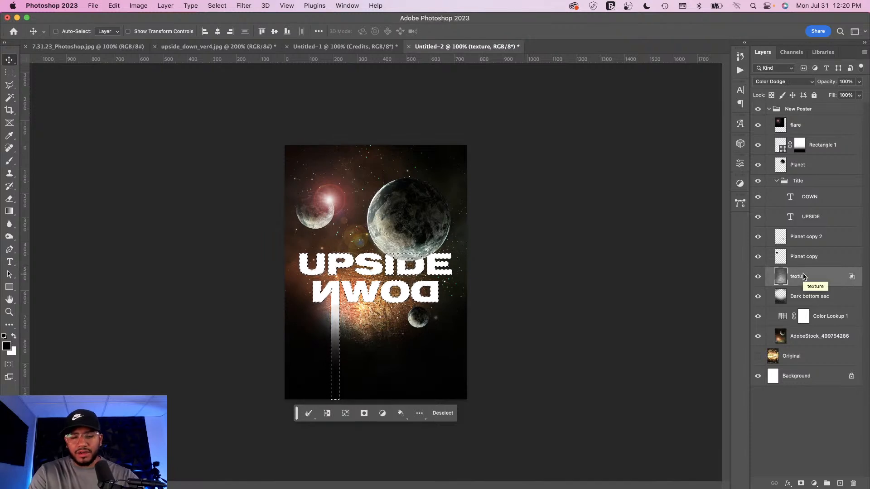
pyautogui.press('super+shift+n')
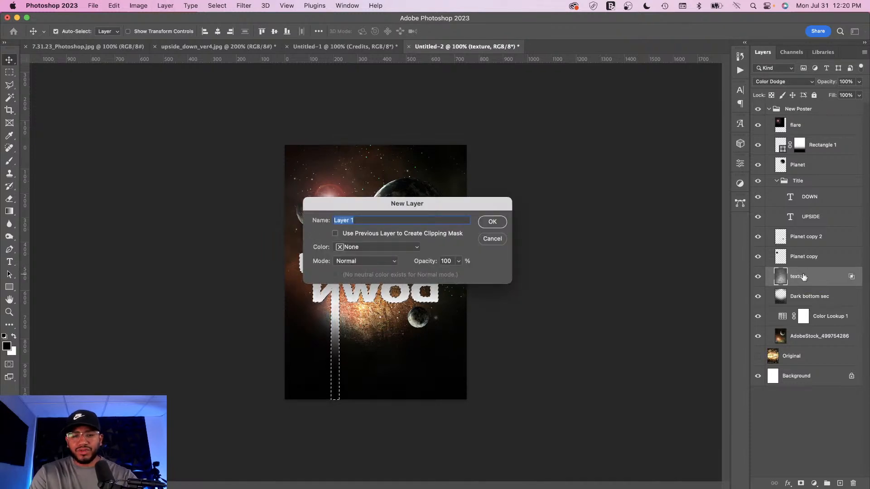
pyautogui.write('Shadow')
pyautogui.press('Return')
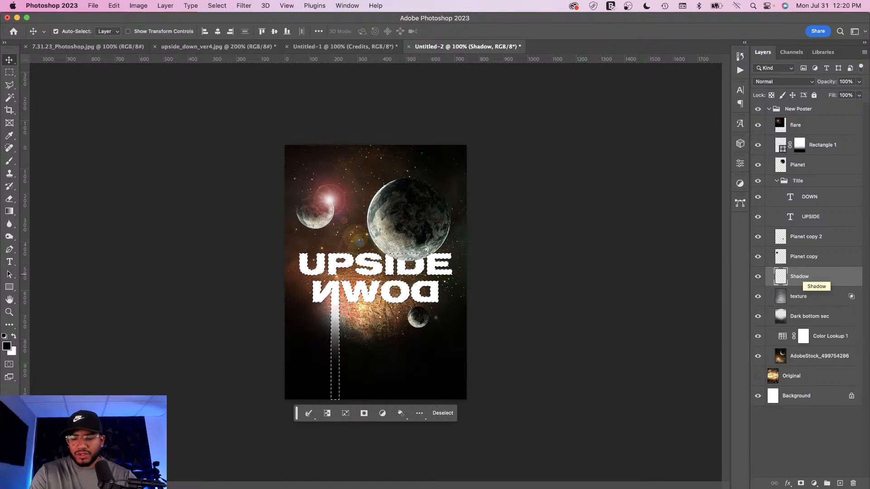
pyautogui.hotkey('alt', 'BackSpace')
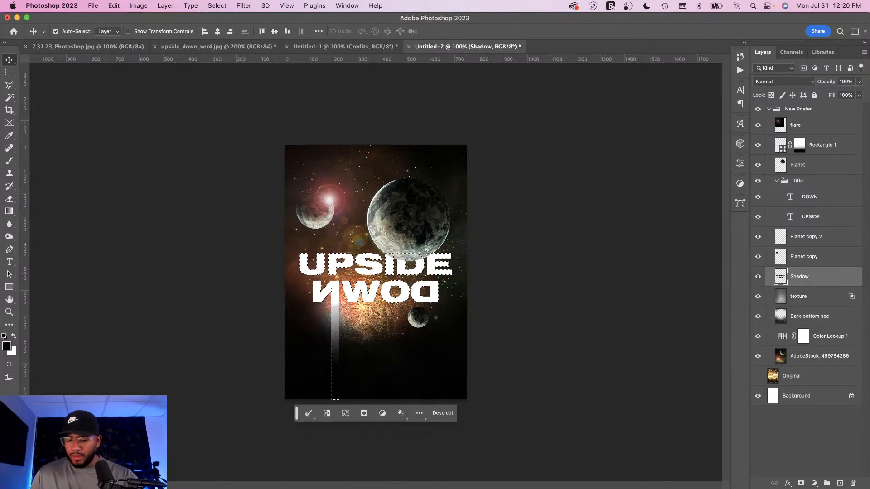
# Step: Deselect, then transform the Shadow layer to nudge it slightly down and to the right of the title
pyautogui.press('super+d')
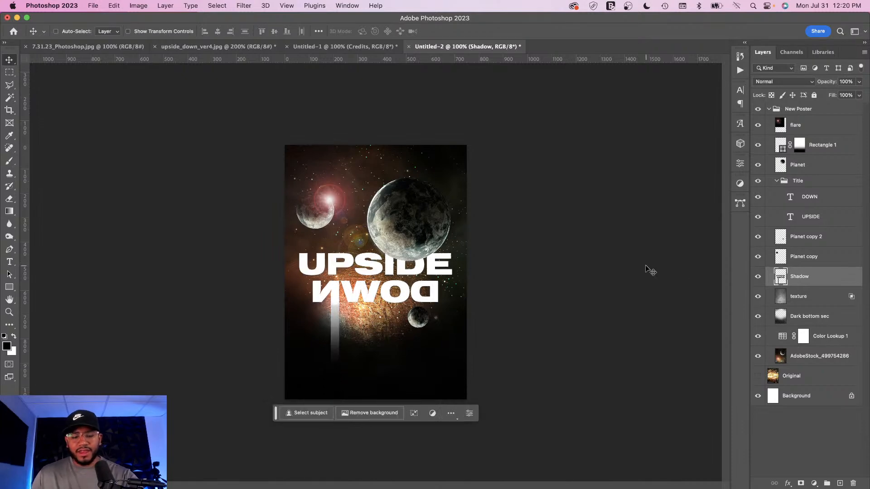
pyautogui.press('super+t')
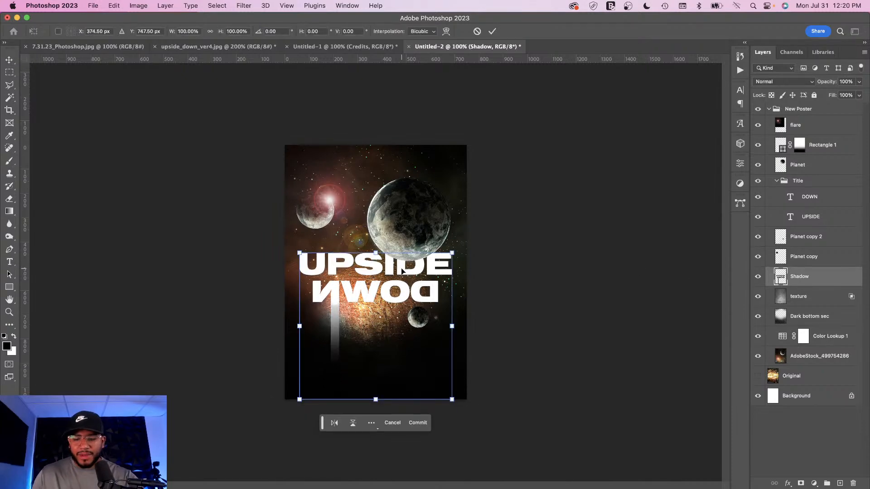
pyautogui.press('super+plus')
pyautogui.press('super+plus')
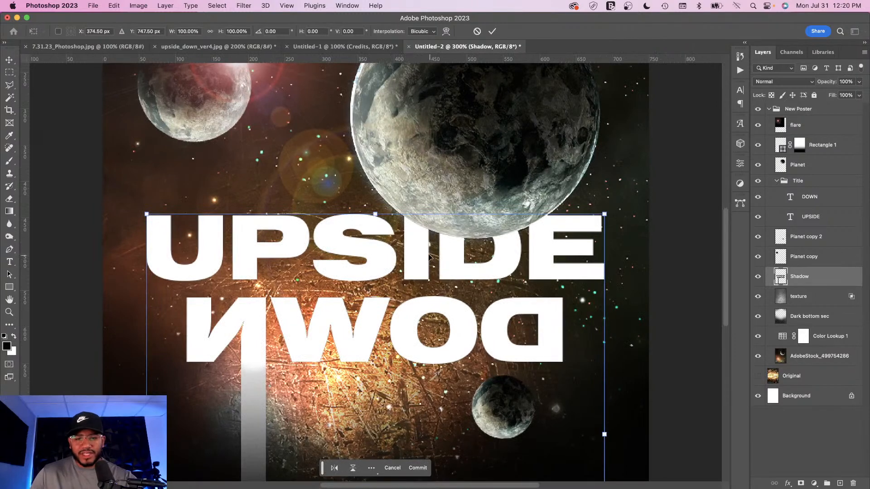
pyautogui.moveTo(414, 250); pyautogui.dragTo(420, 254)
pyautogui.press('Return')
pyautogui.press('super+minus')
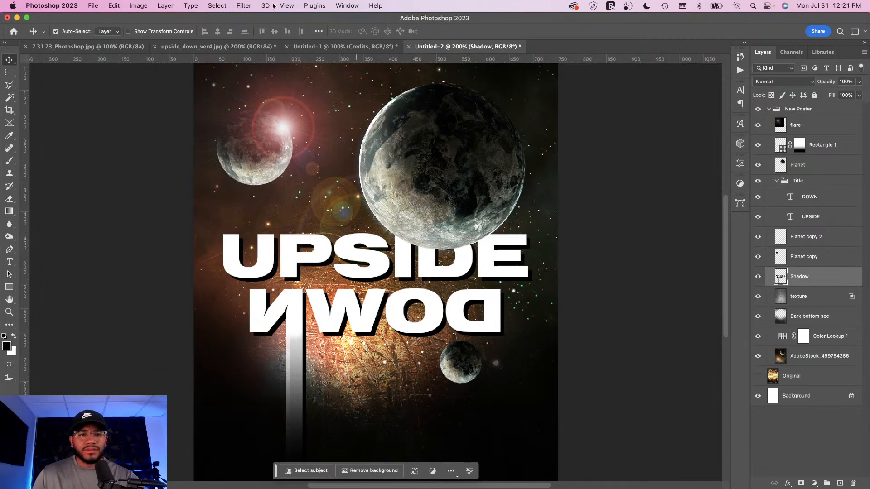
# Step: Apply a Gaussian Blur with a radius of 17.6 pixels to the Shadow layer
pyautogui.click(243, 6)
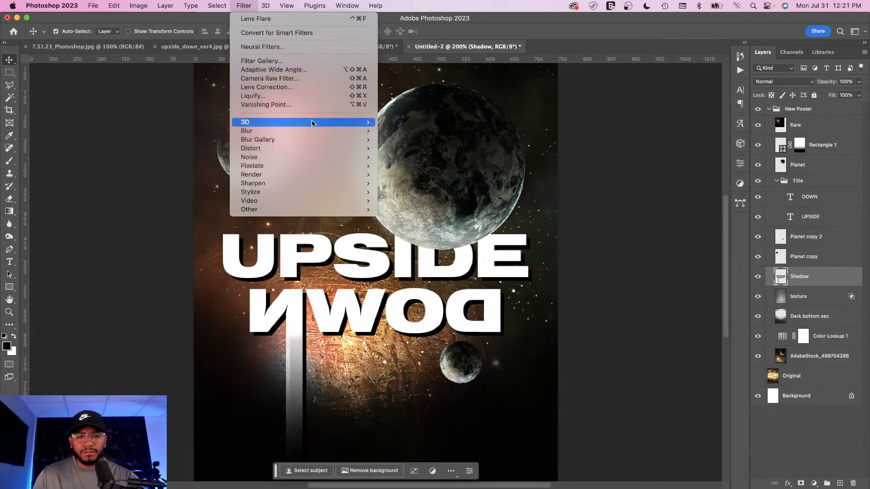
pyautogui.moveTo(324, 132)
pyautogui.click(405, 166)
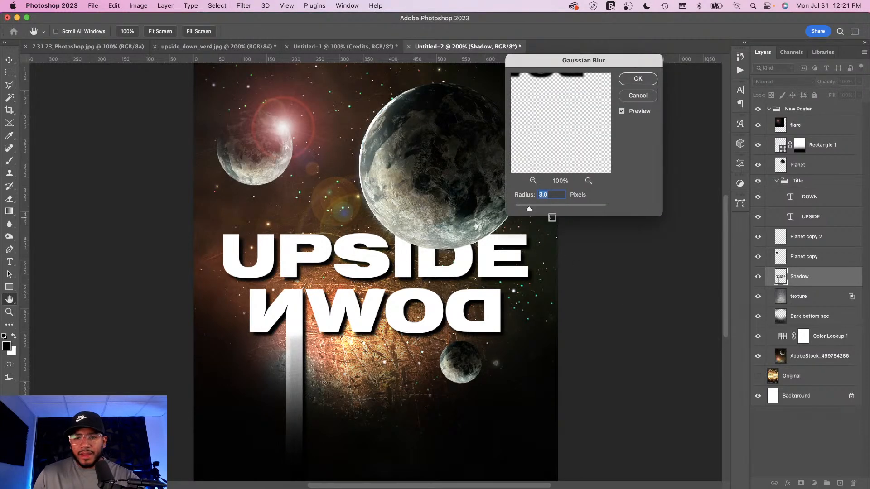
pyautogui.moveTo(533, 211); pyautogui.dragTo(554, 211)
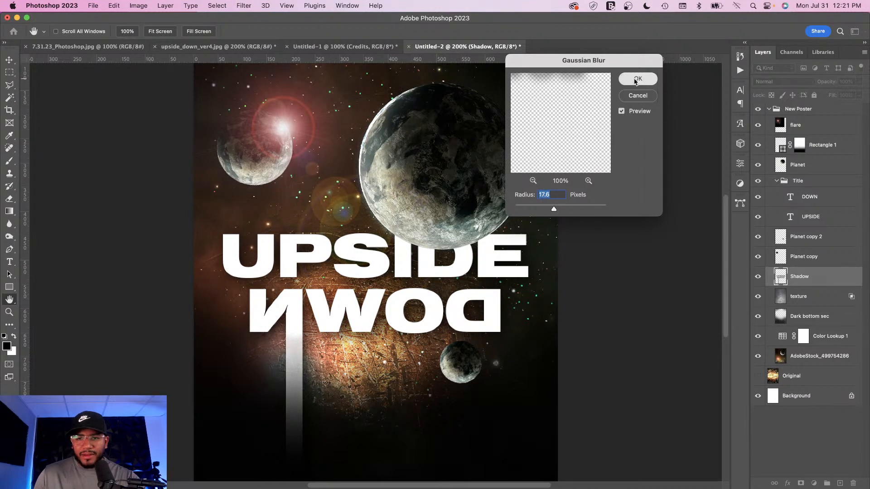
pyautogui.click(636, 79)
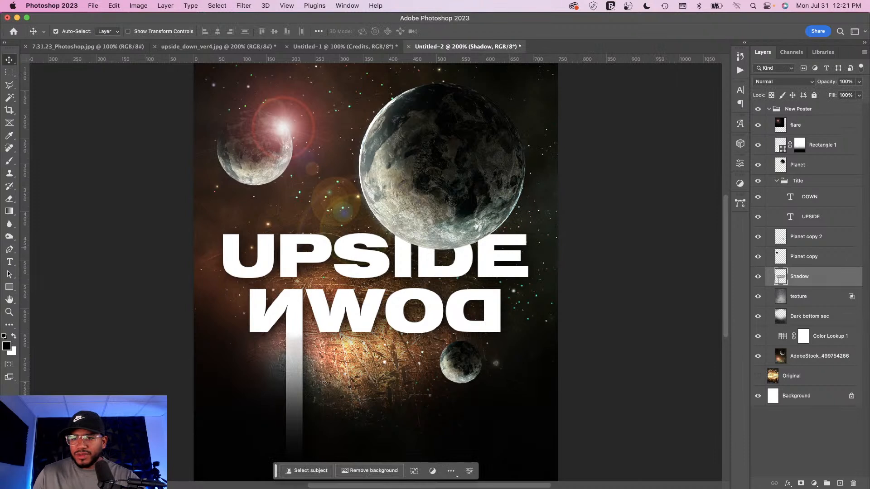
# Step: Lower the Shadow layer's fill to 46% and toggle its visibility off and on to compare
pyautogui.click(858, 96)
pyautogui.moveTo(847, 110); pyautogui.dragTo(836, 111)
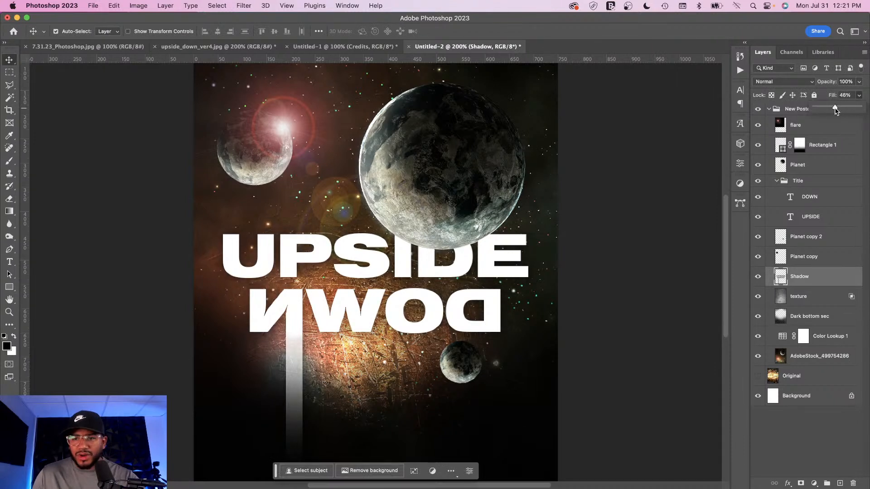
pyautogui.click(758, 277)
pyautogui.click(758, 277)
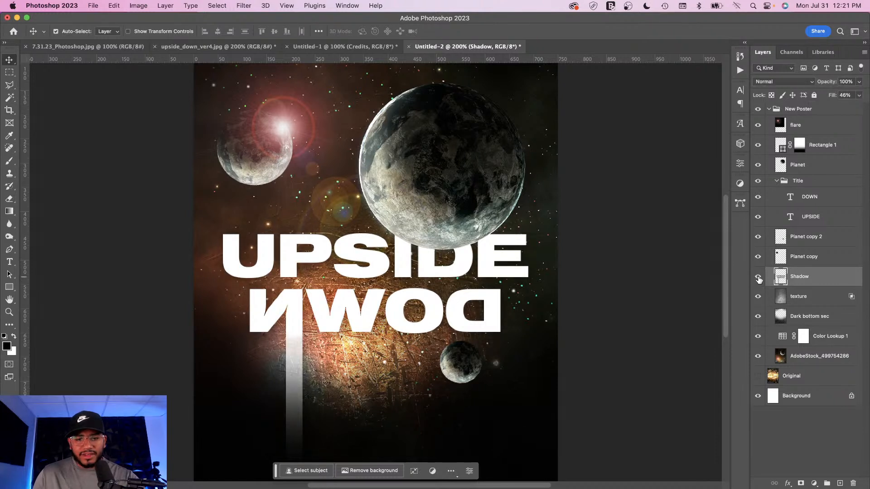
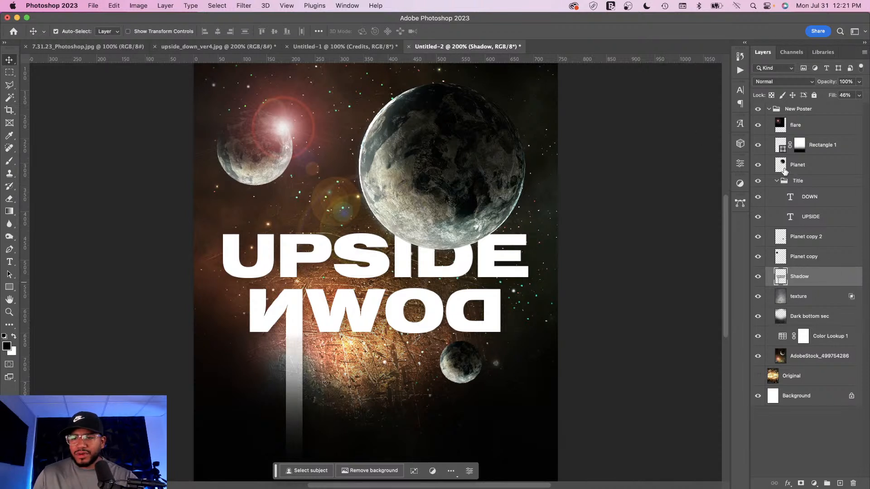
# Step: Load the large planet's outline as a selection and add a Hue/Saturation adjustment layer masked to it
pyautogui.click(768, 168)
pyautogui.click(760, 166)
pyautogui.click(760, 166)
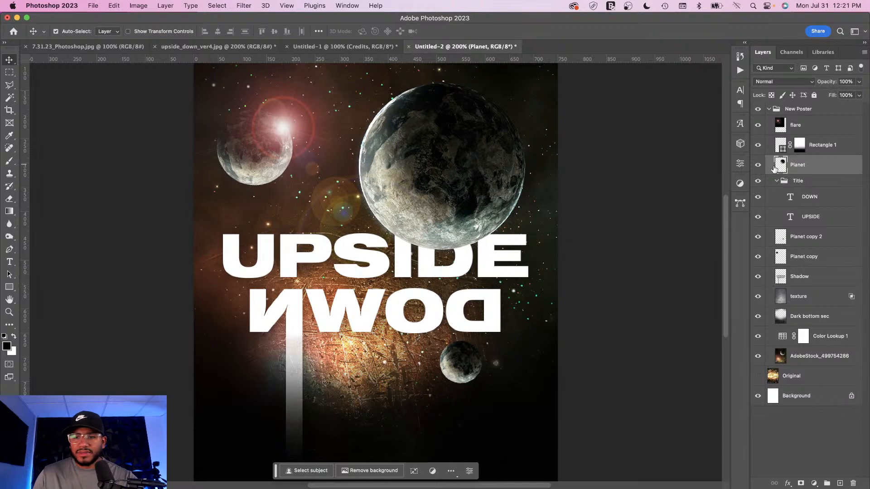
pyautogui.keyDown('super'); pyautogui.click(782, 167); pyautogui.keyUp('super')
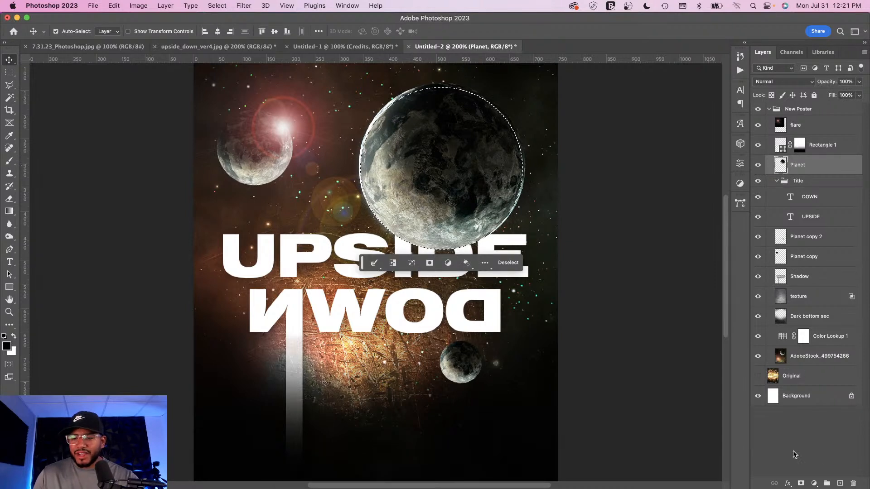
pyautogui.click(814, 484)
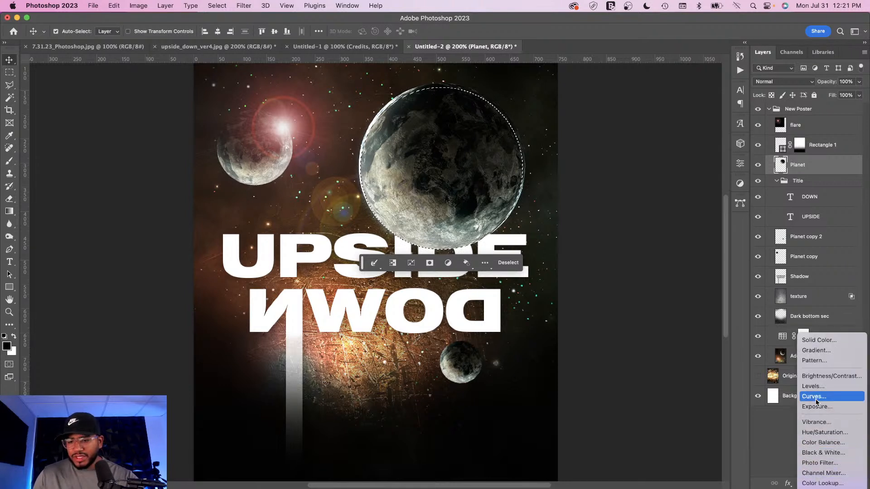
pyautogui.click(811, 438)
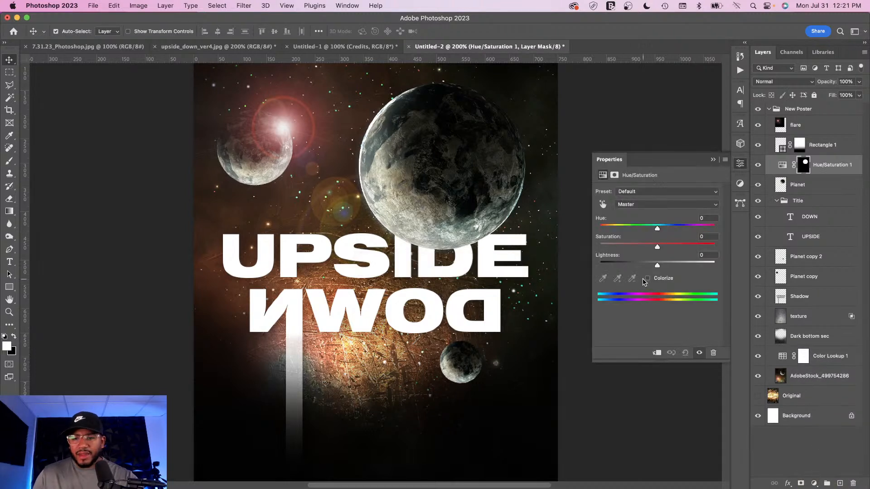
# Step: Colorize the large planet with hue 39 and saturation 43
pyautogui.click(648, 280)
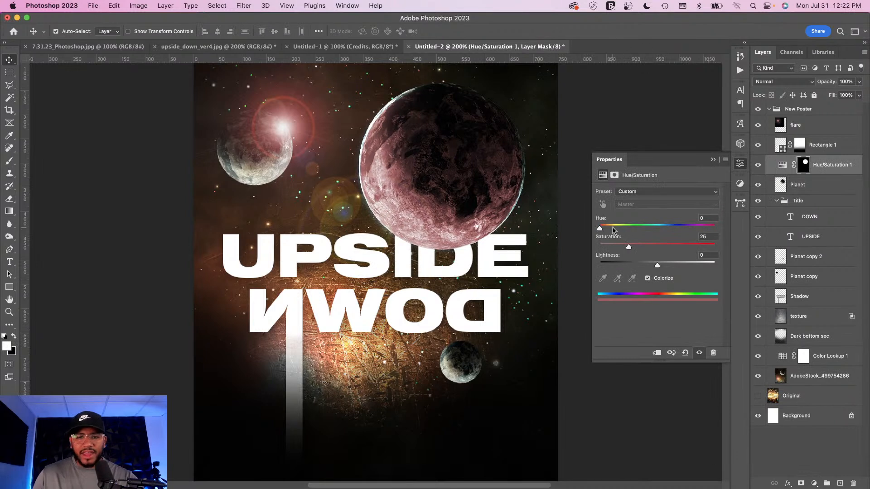
pyautogui.moveTo(603, 230); pyautogui.dragTo(659, 250)
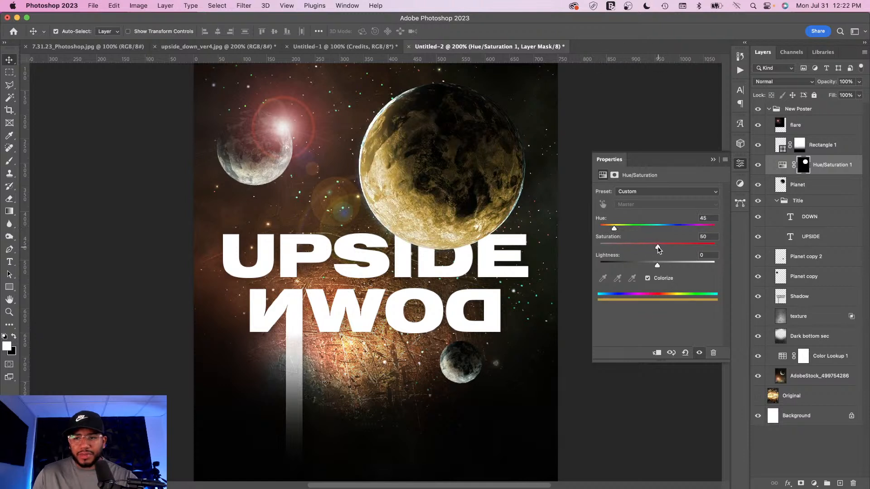
pyautogui.moveTo(659, 249); pyautogui.dragTo(650, 250)
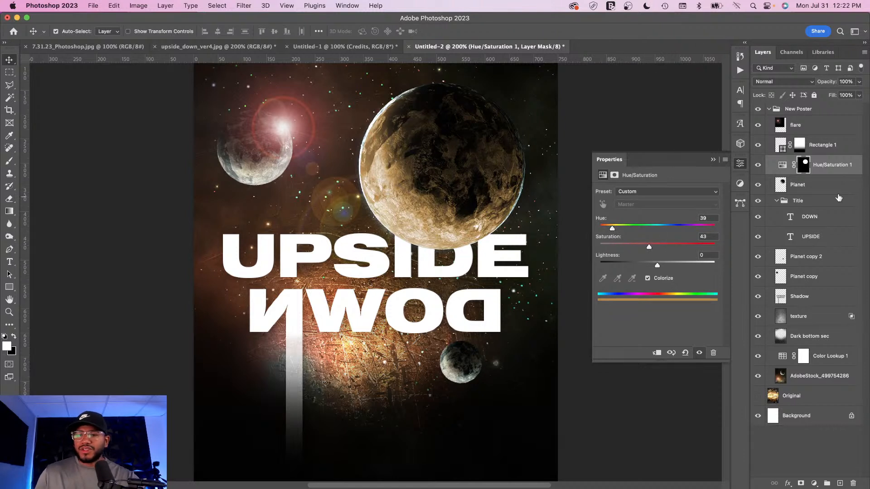
# Step: Paint black on the Hue/Saturation mask with a large soft brush to hide the color over part of the planet
pyautogui.click(805, 167)
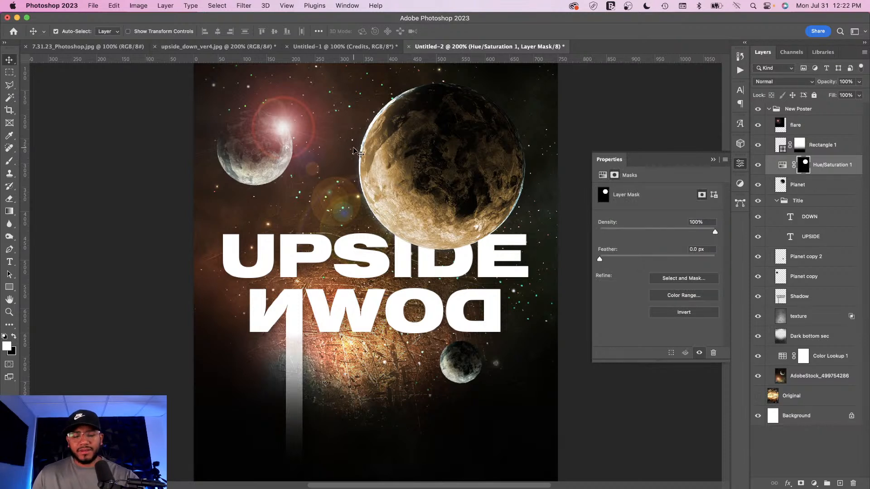
pyautogui.press('b')
pyautogui.press(']')
pyautogui.press(']')
pyautogui.press(']')
pyautogui.press(']')
pyautogui.press(']')
pyautogui.press(']')
pyautogui.press(']')
pyautogui.press(']')
pyautogui.press(']')
pyautogui.press(']')
pyautogui.press(']')
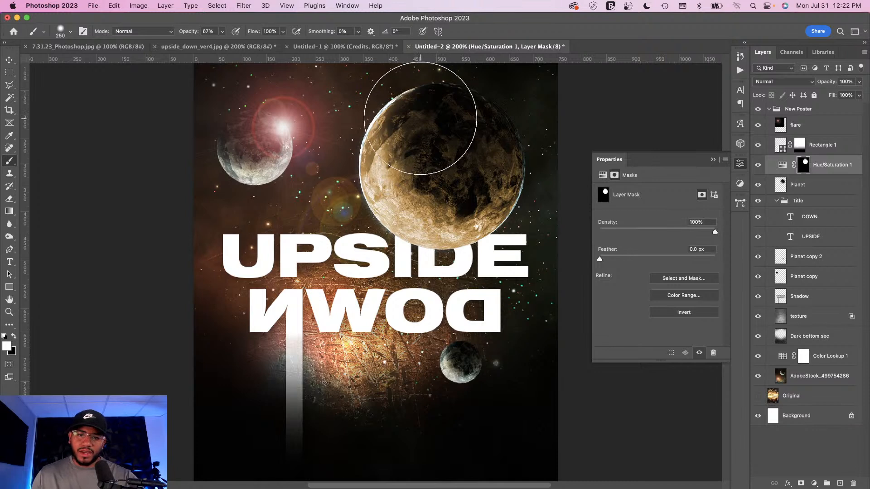
pyautogui.press('x')
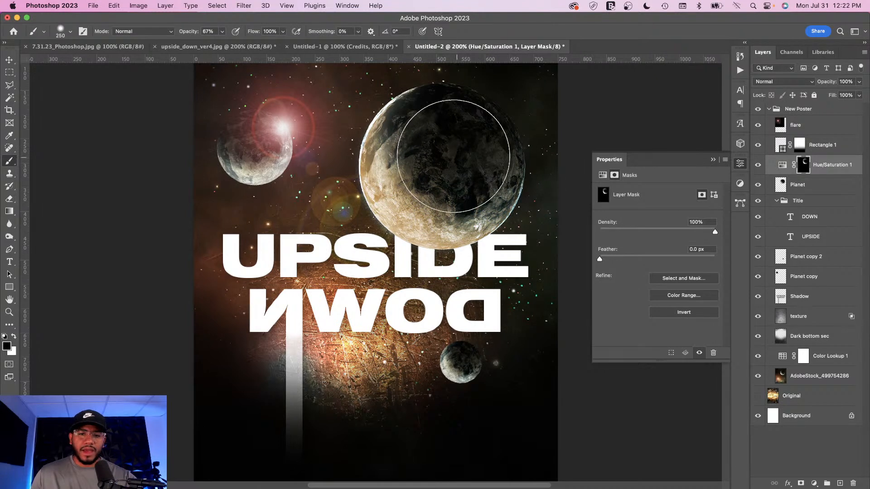
# Step: Set the Hue/Saturation layer's blend mode to Overlay and its opacity to 80%
pyautogui.click(782, 164)
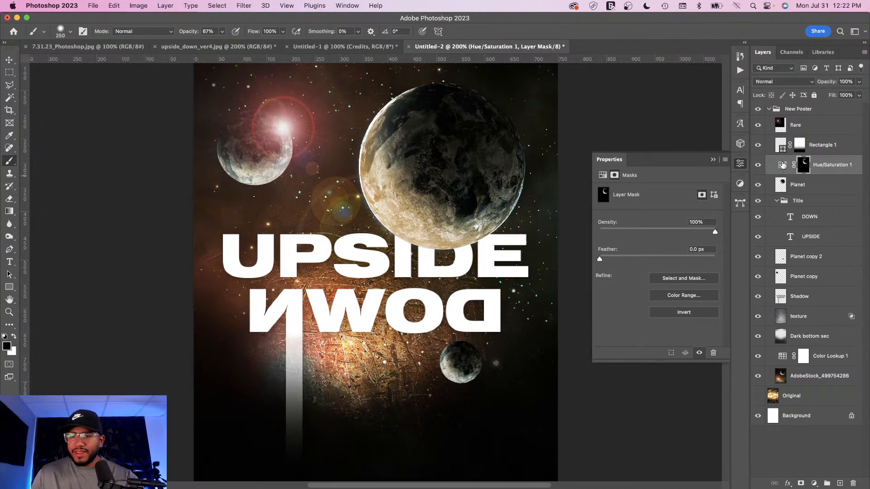
pyautogui.click(785, 83)
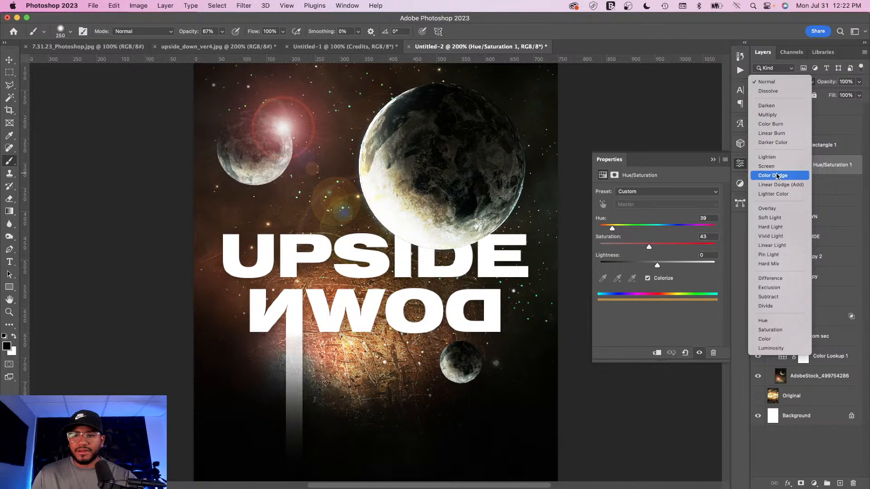
pyautogui.click(769, 210)
pyautogui.click(859, 82)
pyautogui.moveTo(860, 94); pyautogui.dragTo(854, 95)
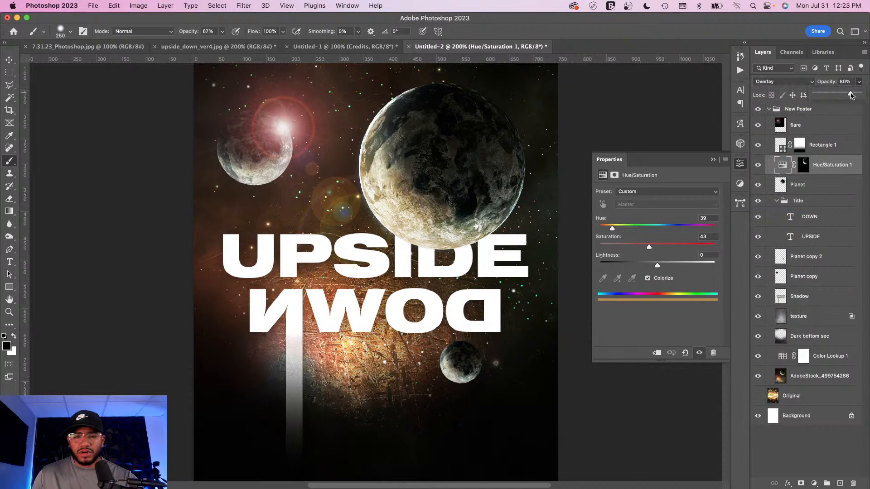
# Step: Copy the Credits layer from the Untitled-1 document into the poster document
pyautogui.click(741, 166)
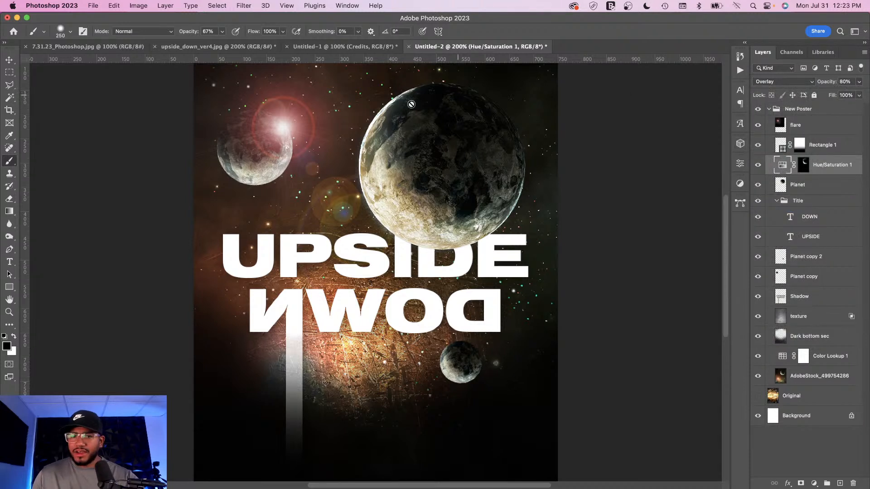
pyautogui.click(10, 60)
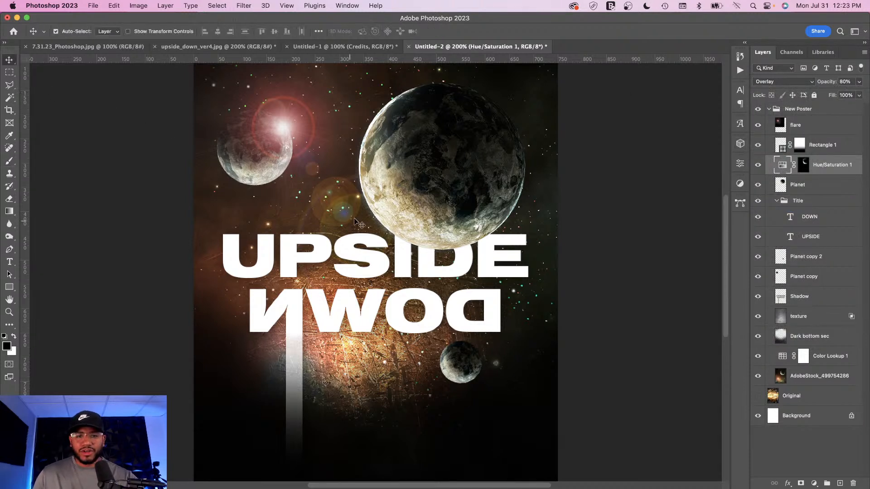
pyautogui.press('super')
pyautogui.press('super+minus')
pyautogui.press('super+plus')
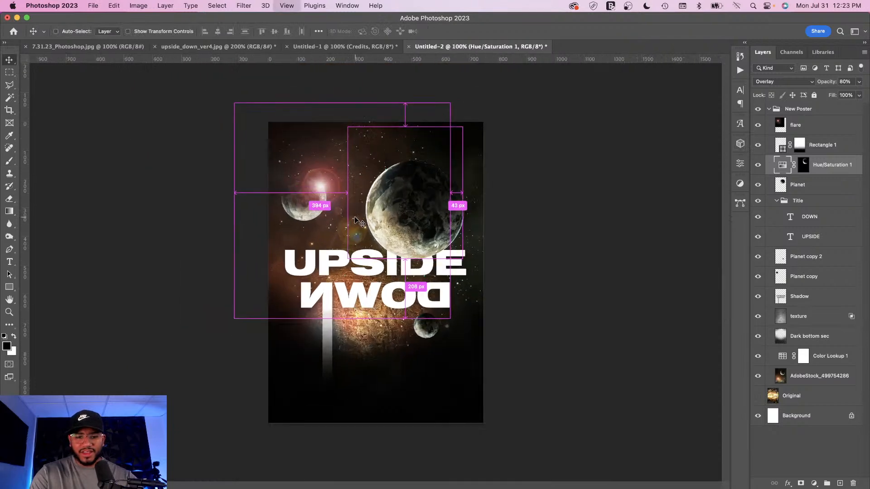
pyautogui.press('super+minus')
pyautogui.press('super+plus')
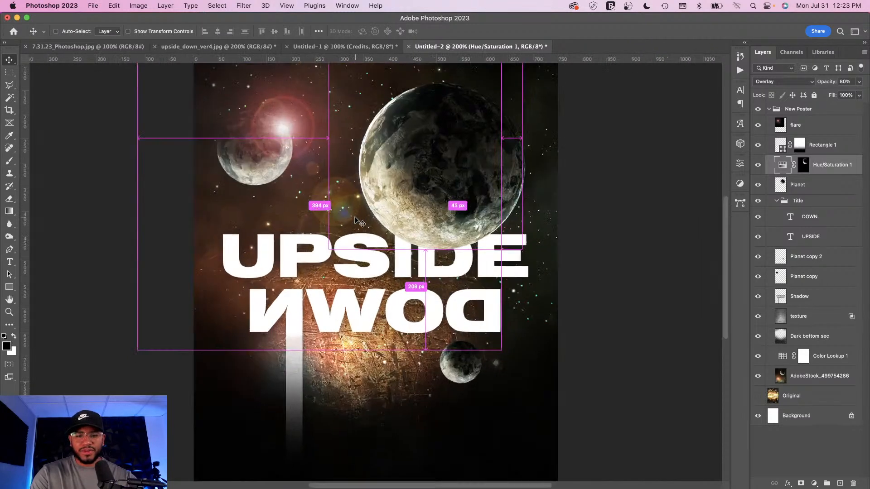
pyautogui.press('super+minus')
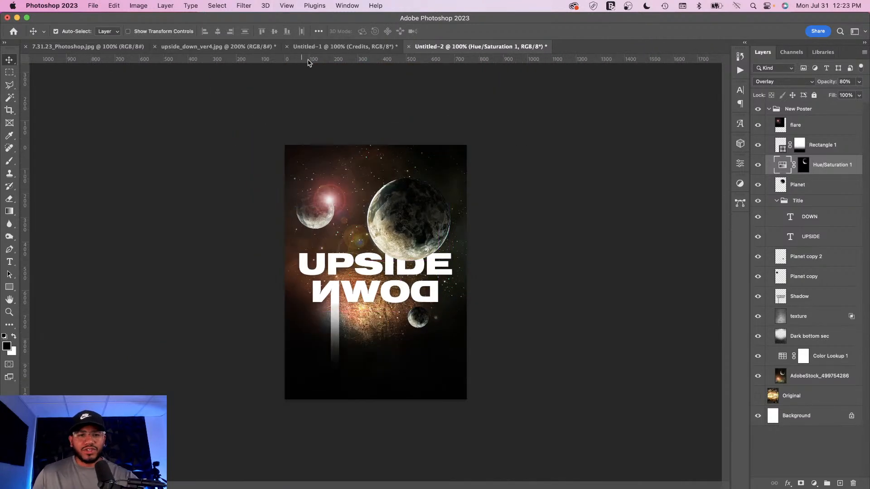
pyautogui.click(321, 47)
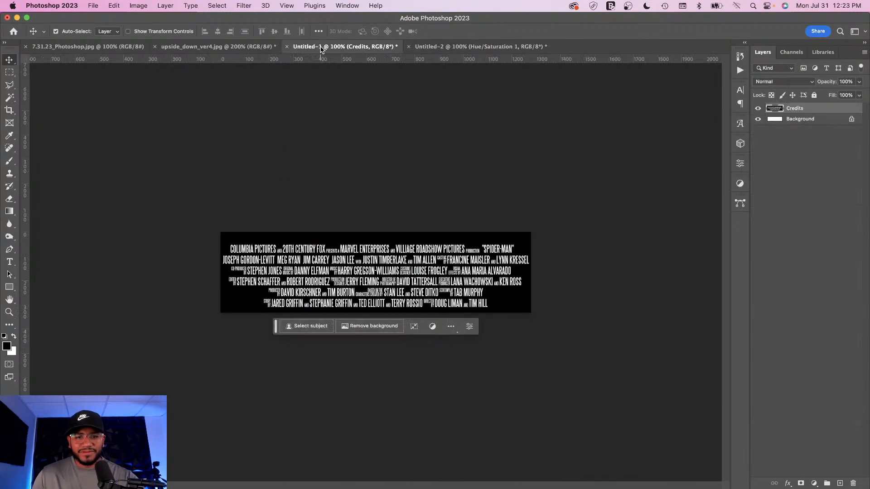
pyautogui.moveTo(384, 251); pyautogui.dragTo(467, 50)
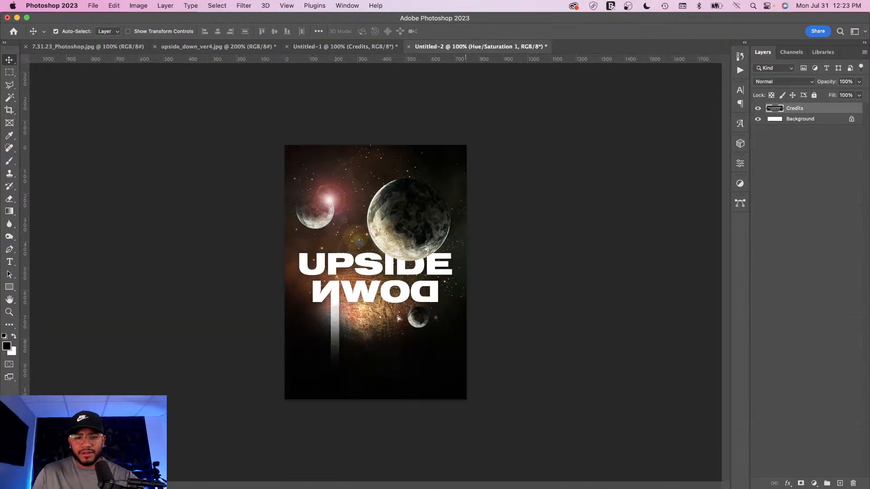
pyautogui.moveTo(372, 347); pyautogui.dragTo(387, 349)
# Step: Scale the credits block down and position it across the bottom of the poster
pyautogui.press('super+t')
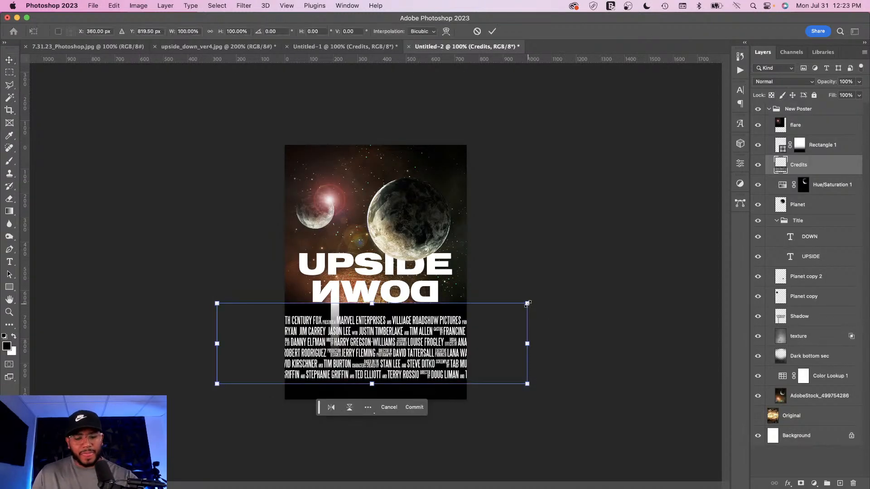
pyautogui.moveTo(528, 303); pyautogui.dragTo(457, 334)
pyautogui.moveTo(388, 343); pyautogui.dragTo(393, 372)
pyautogui.press('Return')
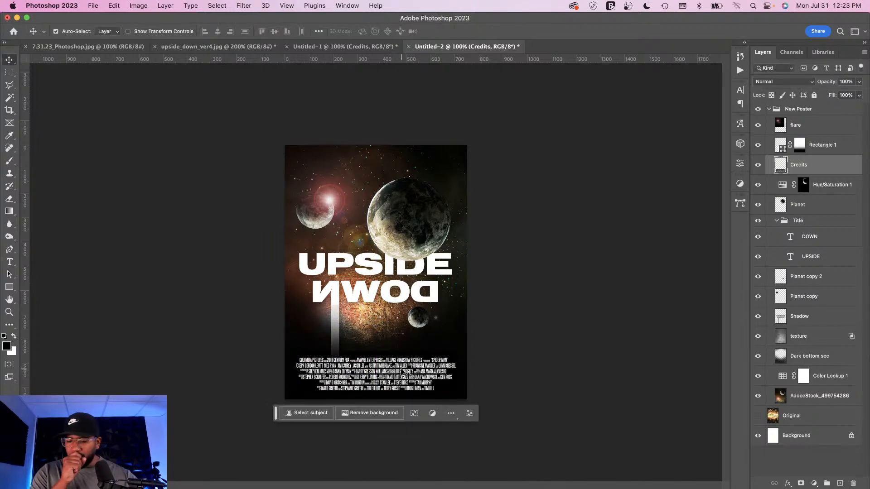
# Step: Set the Credits layer's blend mode to Screen
pyautogui.press('super+equal')
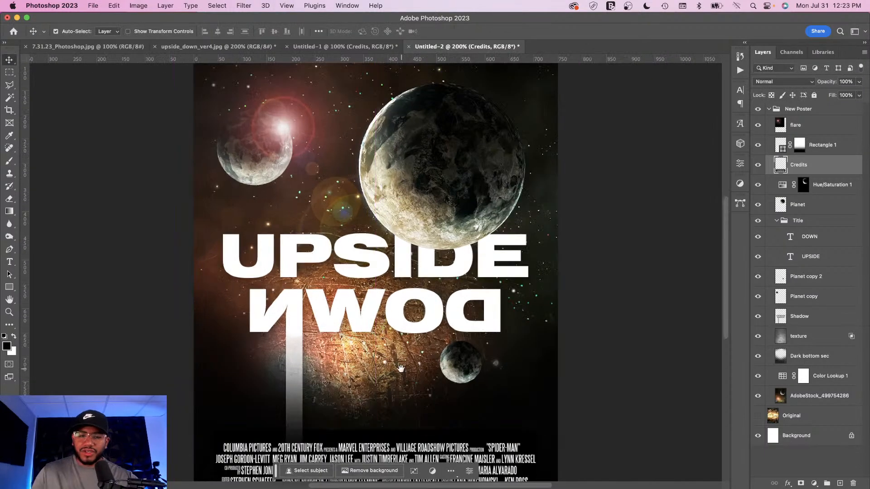
pyautogui.moveTo(390, 395); pyautogui.dragTo(392, 282)
pyautogui.press('super+equal')
pyautogui.press('super+equal')
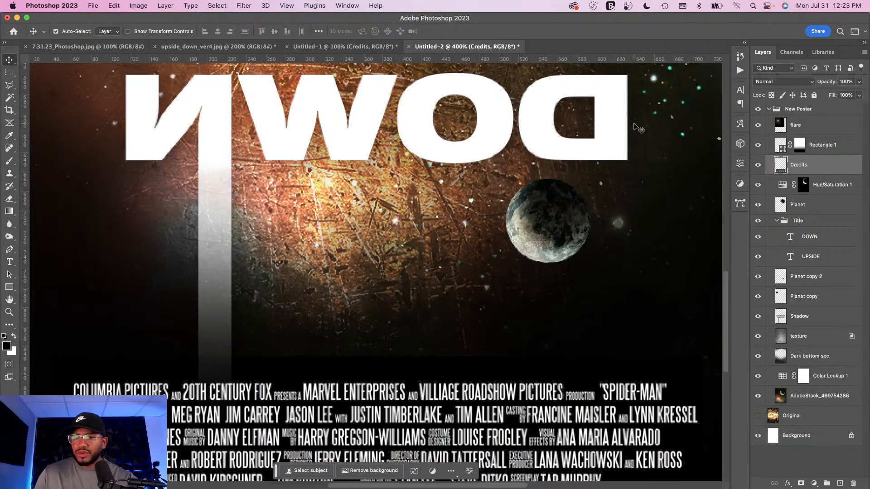
pyautogui.click(776, 83)
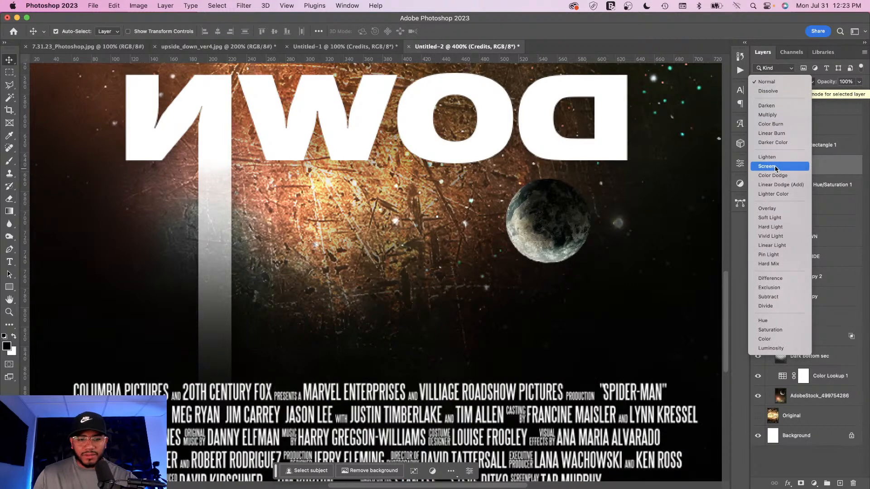
pyautogui.click(776, 166)
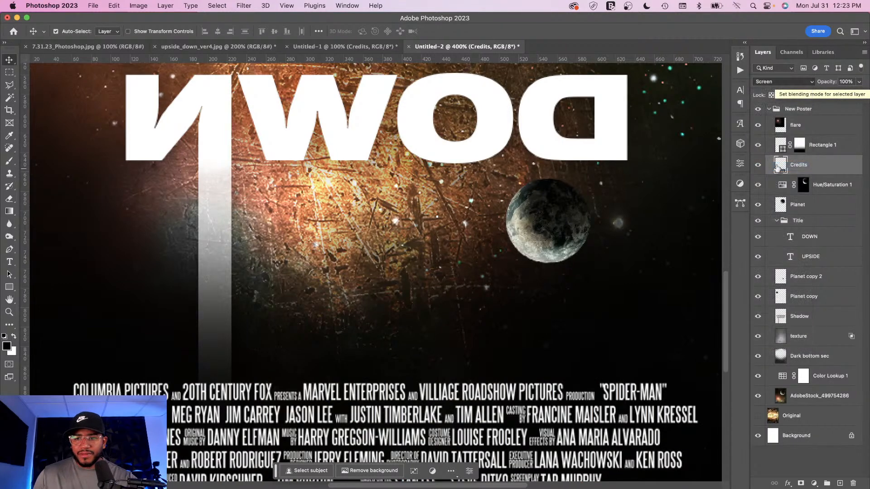
# Step: Place the AdobeStock_351114155 sparks image above the New Poster group and enlarge it to cover the whole poster
pyautogui.click(811, 109)
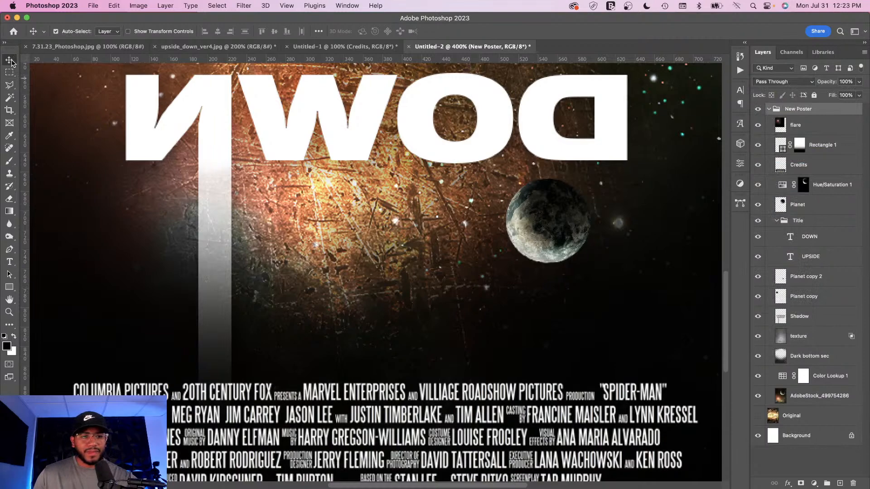
pyautogui.press('super+minus')
pyautogui.press('super+minus')
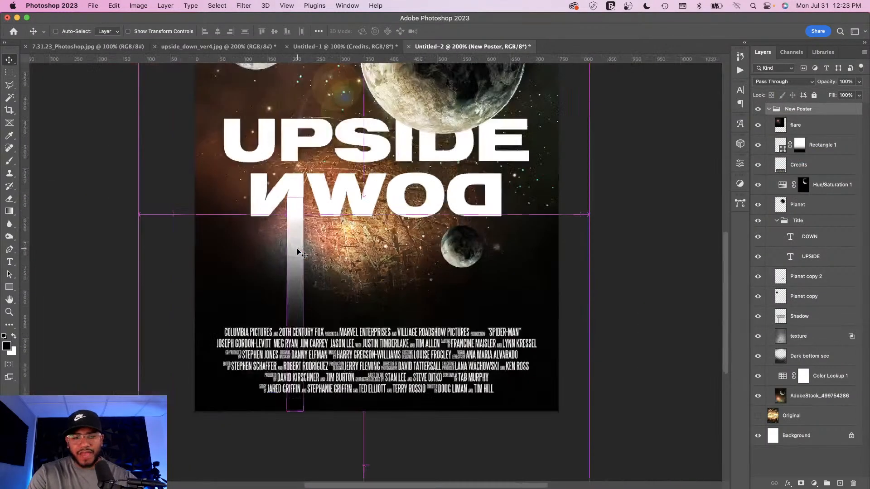
pyautogui.press('super+minus')
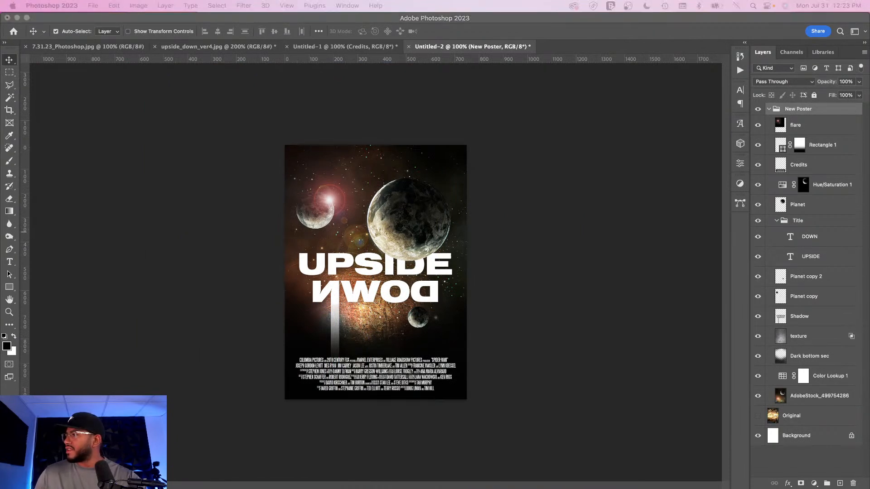
pyautogui.moveTo(827, 488); pyautogui.dragTo(373, 238)
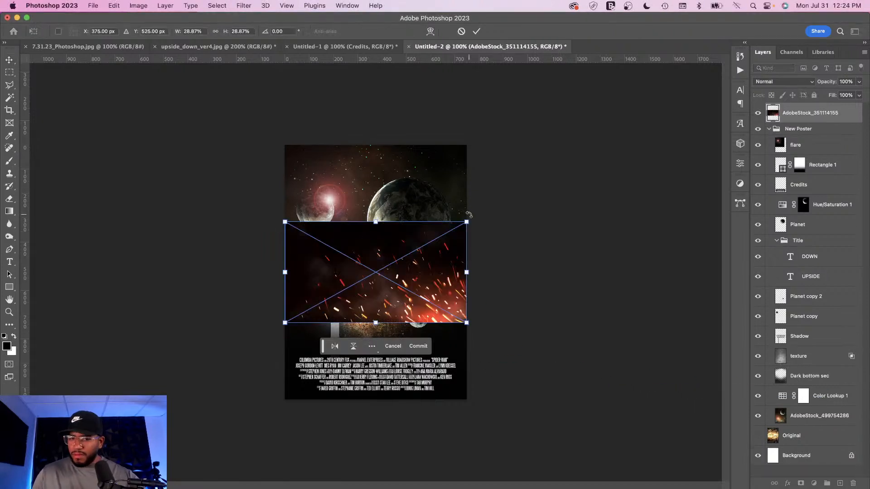
pyautogui.moveTo(297, 205); pyautogui.dragTo(505, 132)
pyautogui.moveTo(362, 248); pyautogui.dragTo(356, 231)
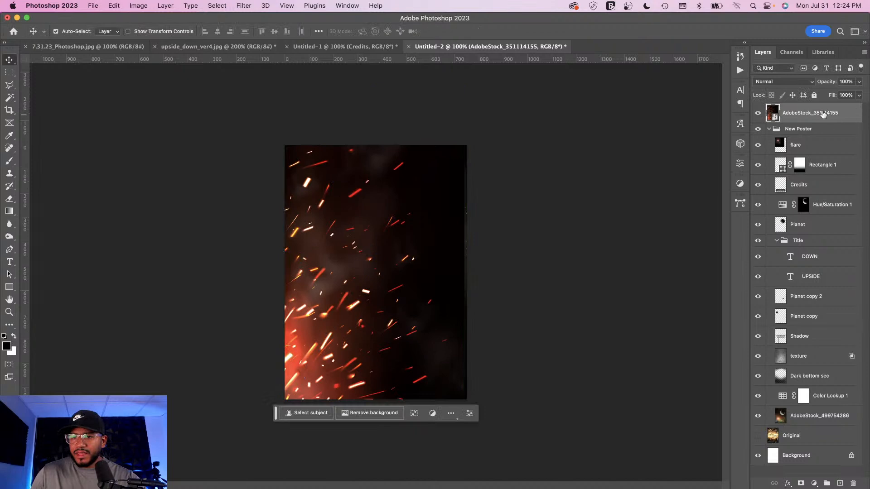
# Step: Rasterize the sparks layer and move it inside the group between the Shadow and texture layers
pyautogui.rightClick(846, 113)
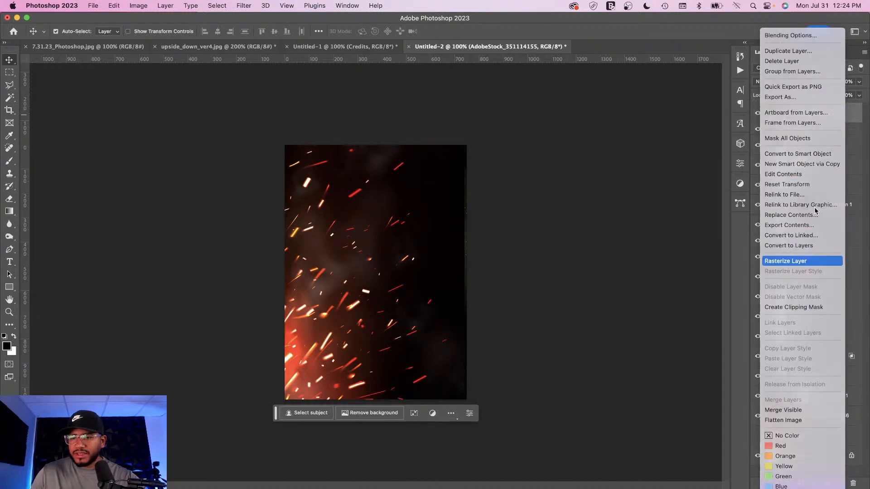
pyautogui.click(800, 259)
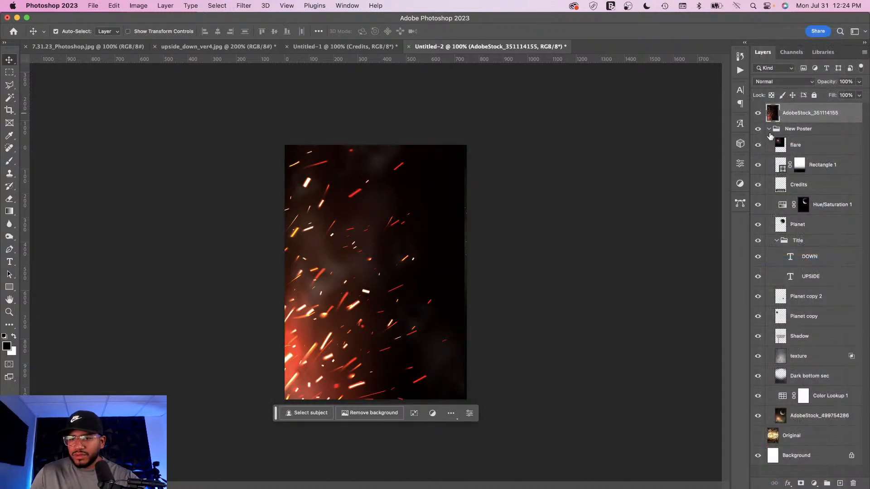
pyautogui.moveTo(772, 117); pyautogui.dragTo(798, 348)
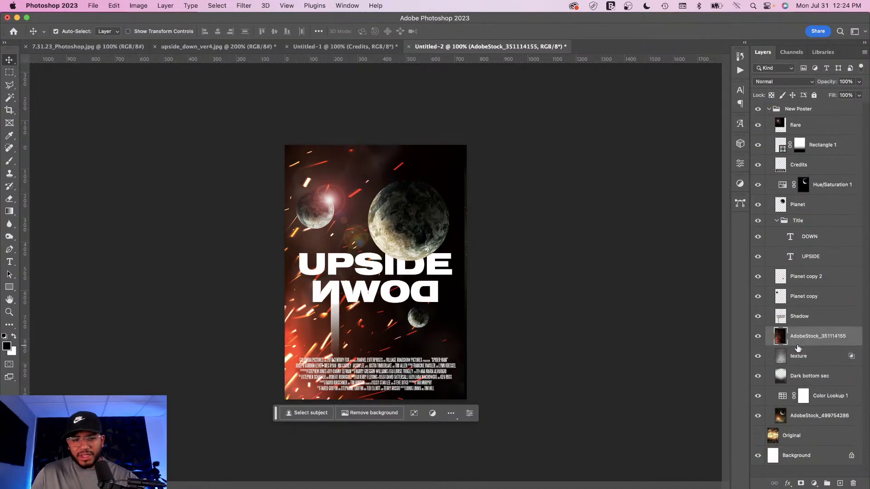
# Step: Set the sparks layer's blend mode to Screen and boost its contrast with Levels by pulling in the black and white input points
pyautogui.click(775, 82)
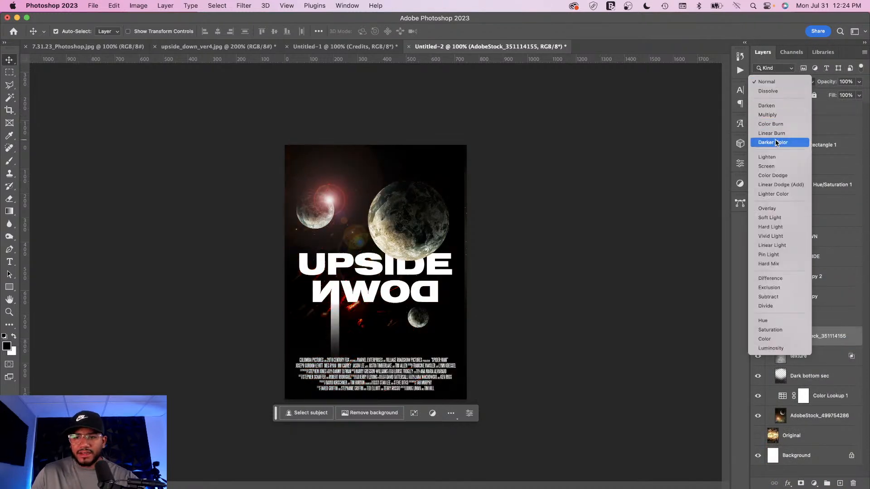
pyautogui.click(769, 168)
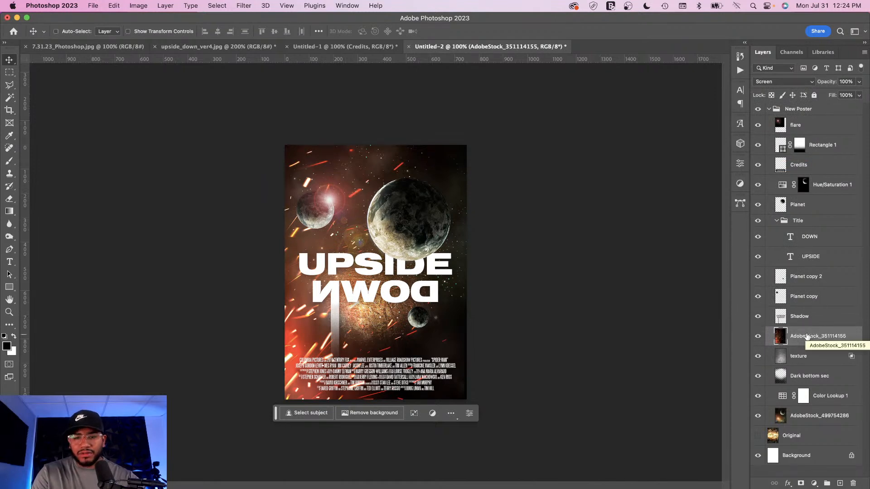
pyautogui.press('super+l')
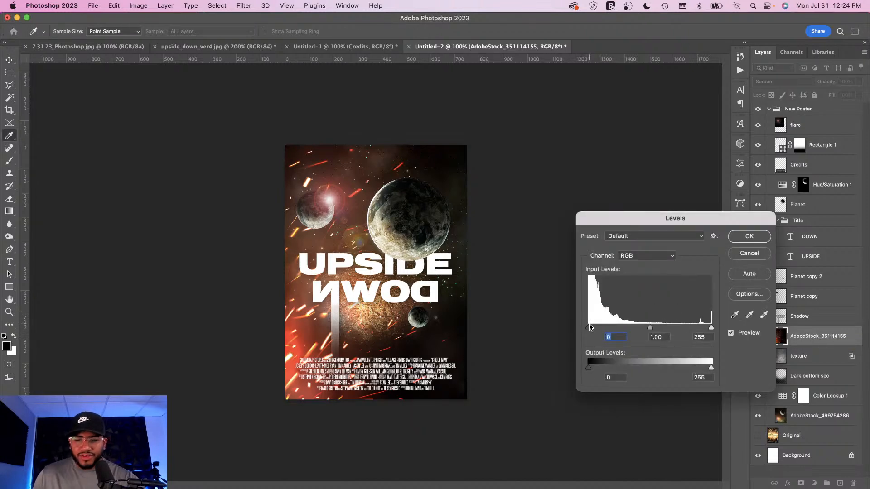
pyautogui.moveTo(589, 332); pyautogui.dragTo(608, 333)
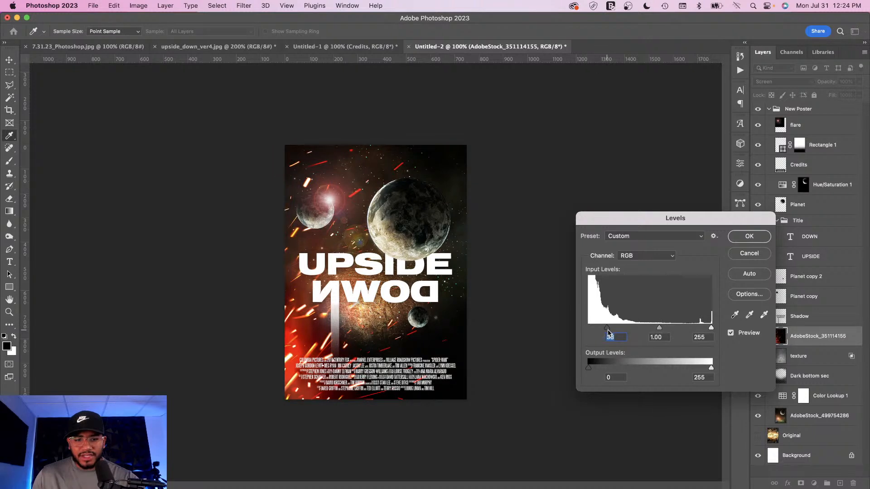
pyautogui.moveTo(712, 330); pyautogui.dragTo(701, 331)
pyautogui.click(747, 238)
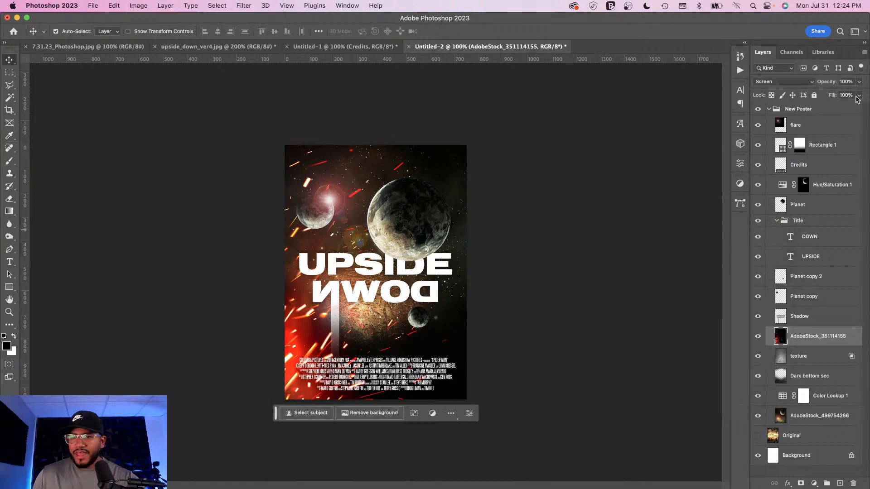
# Step: Lower the sparks layer's opacity to 67% and shift the sparks slightly left with Free Transform
pyautogui.click(858, 83)
pyautogui.moveTo(854, 94); pyautogui.dragTo(845, 96)
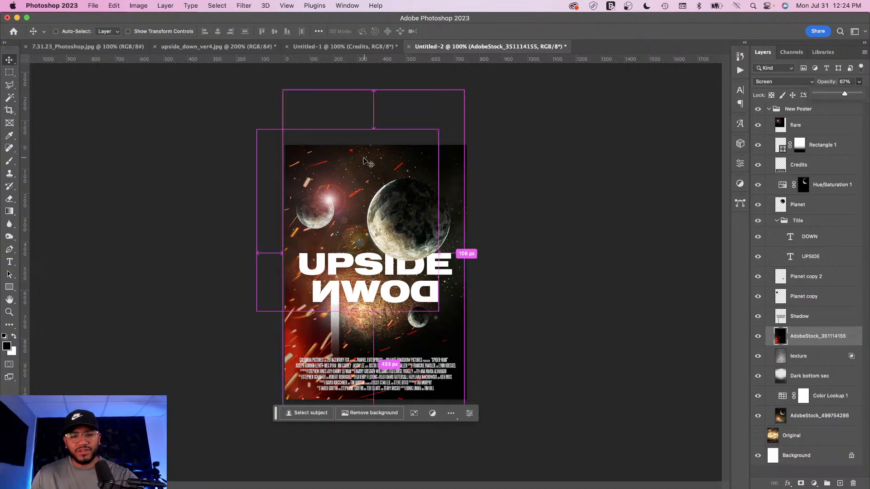
pyautogui.press('super+t')
pyautogui.moveTo(418, 174); pyautogui.dragTo(392, 175)
pyautogui.press('Return')
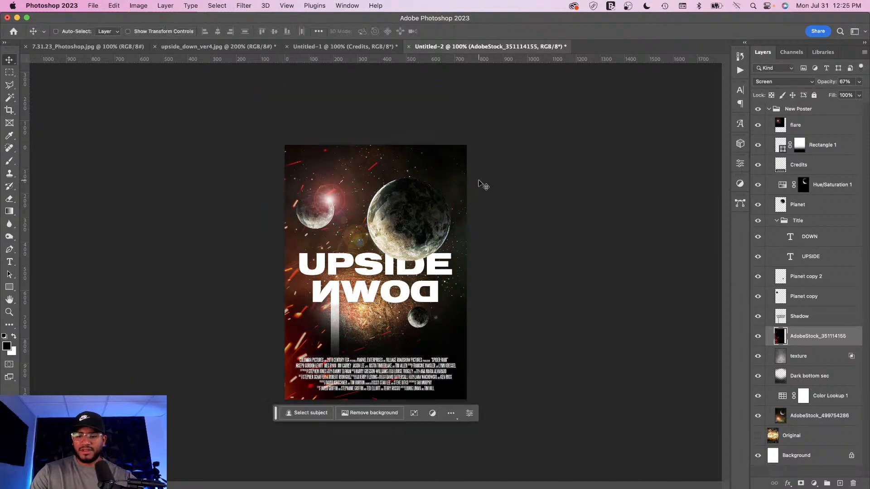
# Step: Compare the finished poster with the original by collapsing the New Poster group and toggling its visibility, zooming in to inspect
pyautogui.press('super+equal')
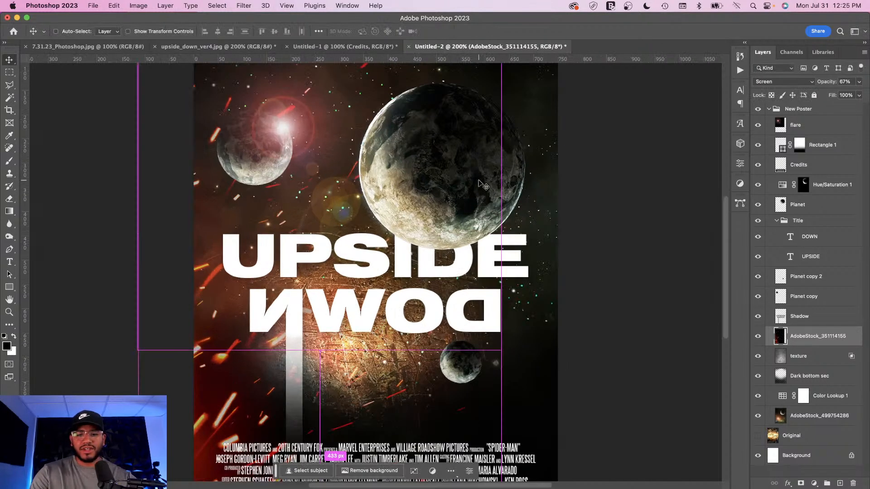
pyautogui.press('super+minus')
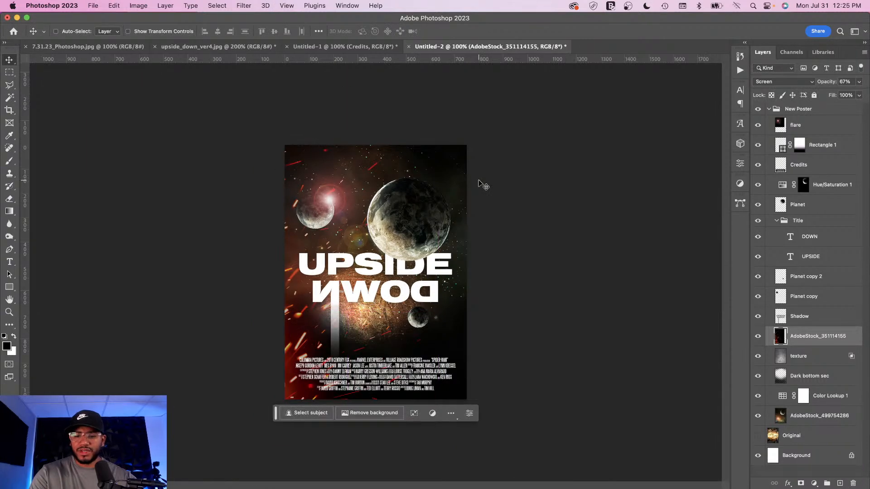
pyautogui.press('super+equal')
pyautogui.press('super+minus')
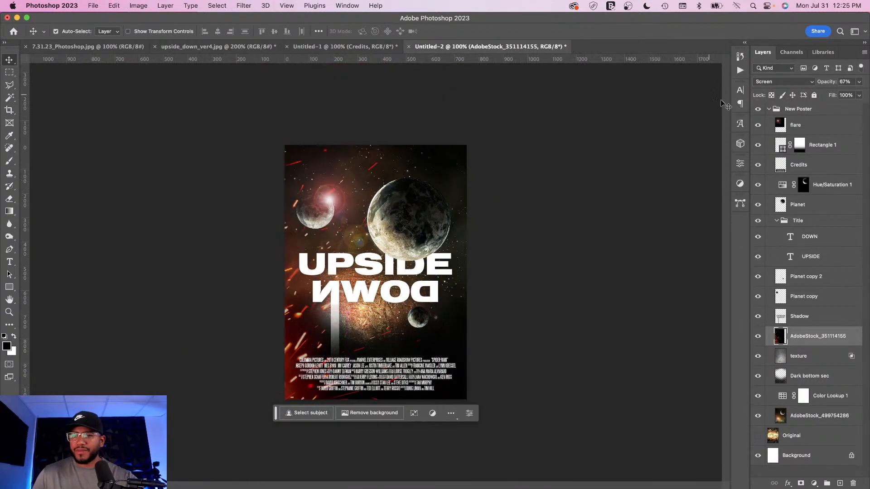
pyautogui.click(768, 110)
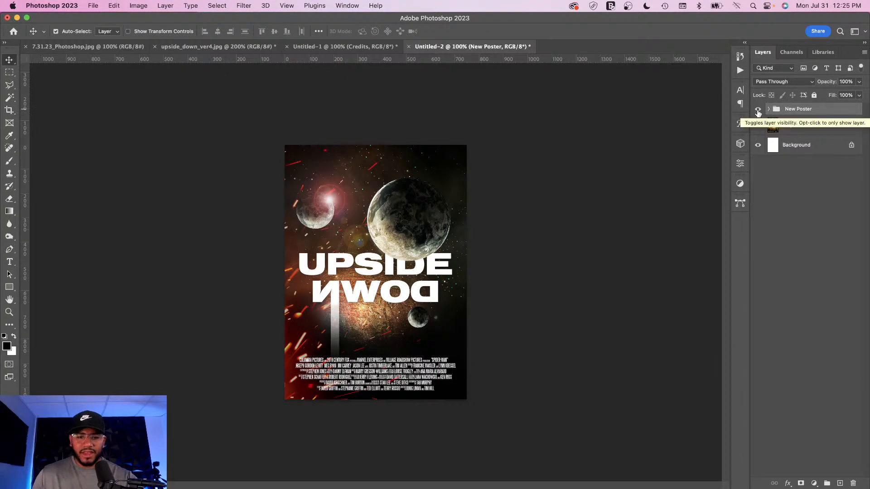
pyautogui.click(759, 112)
pyautogui.click(758, 125)
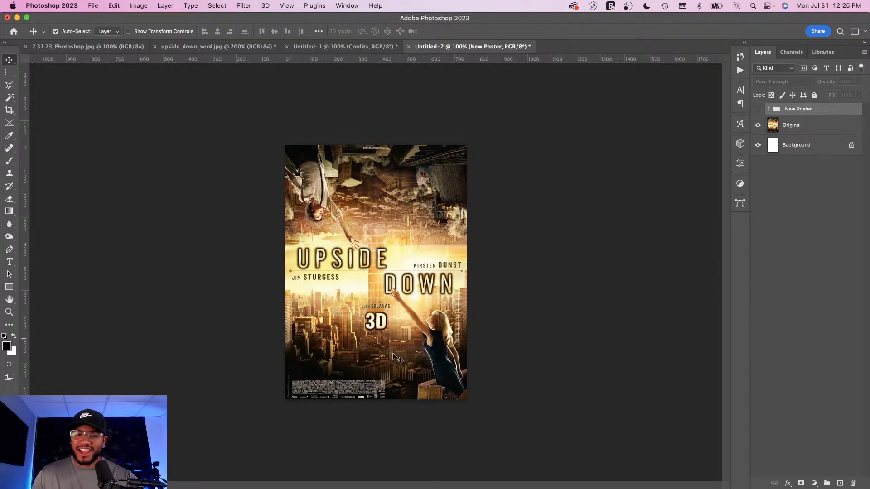
pyautogui.click(759, 111)
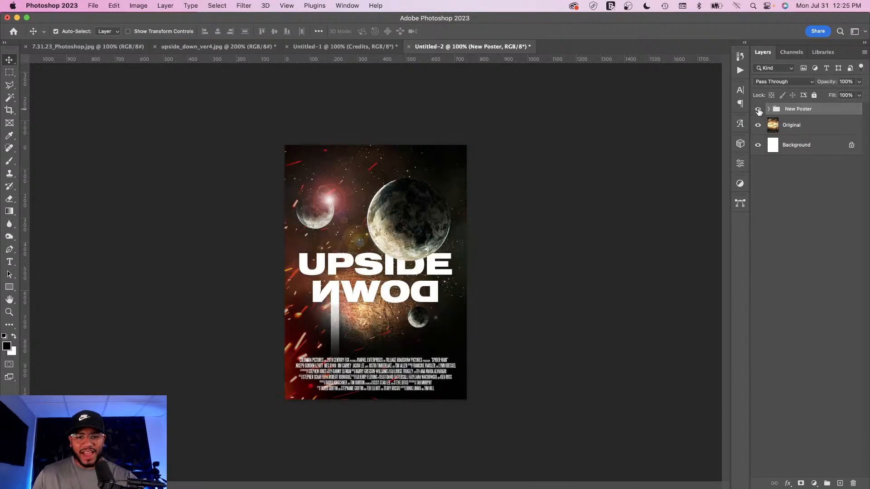
pyautogui.click(758, 111)
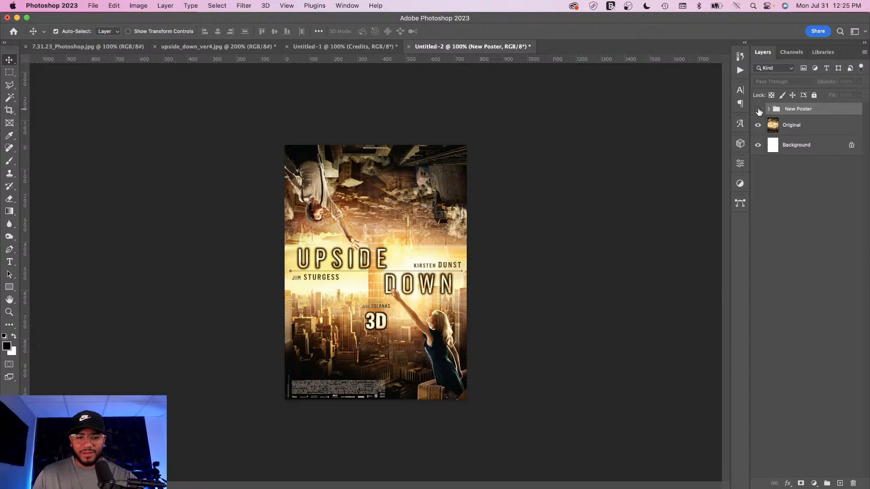
pyautogui.click(759, 111)
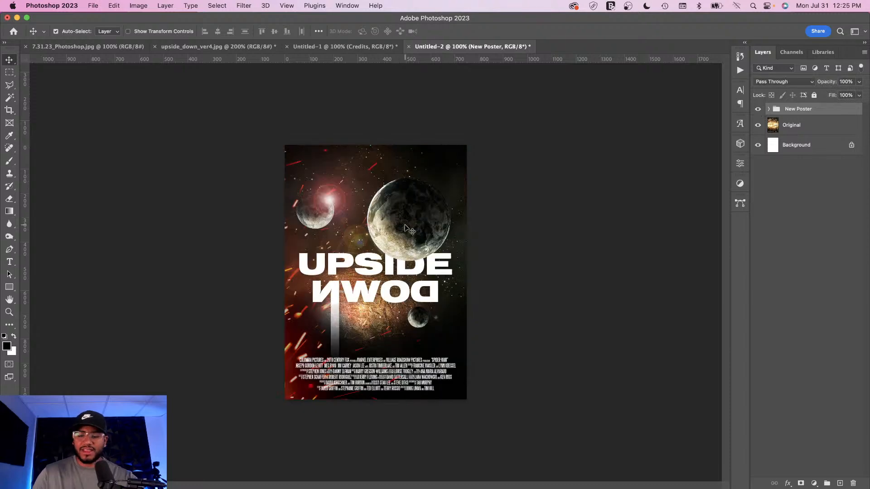
pyautogui.press('super+equal')
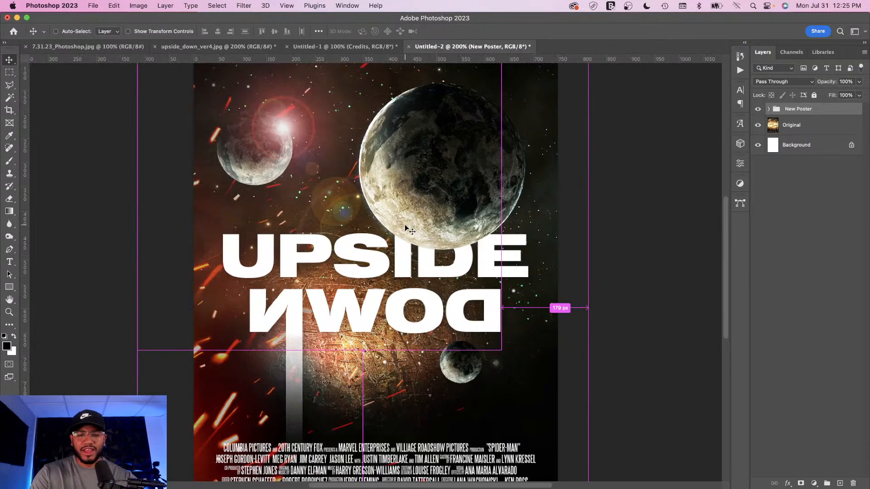
pyautogui.press('super+minus')
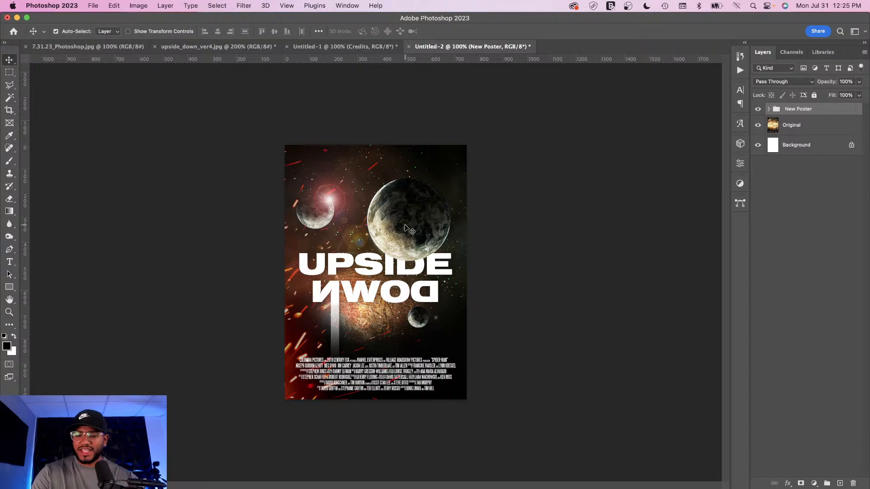
pyautogui.press('super+equal')
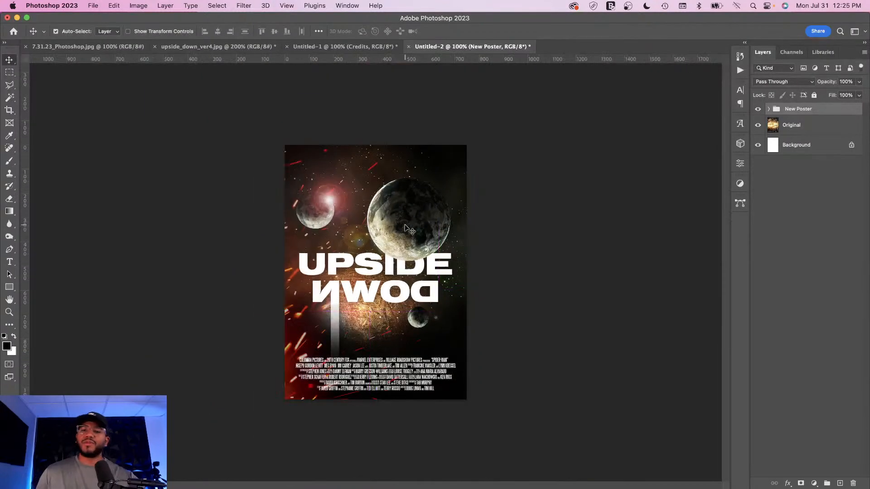